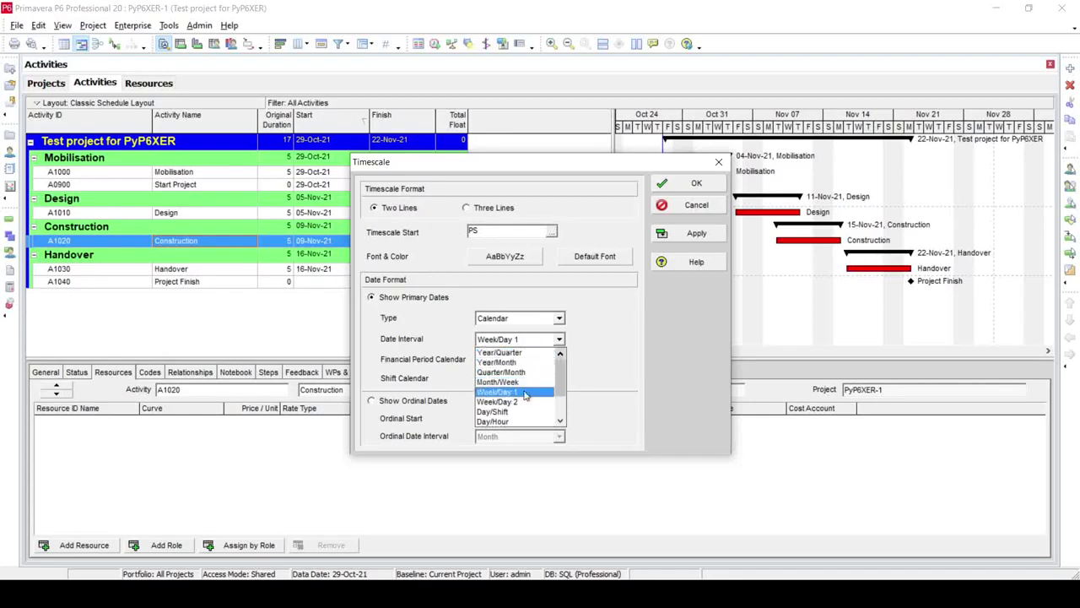
Set the Gantt chart timescale's date interval to Week/Day 1 and bring the project start into view.
click(524, 394)
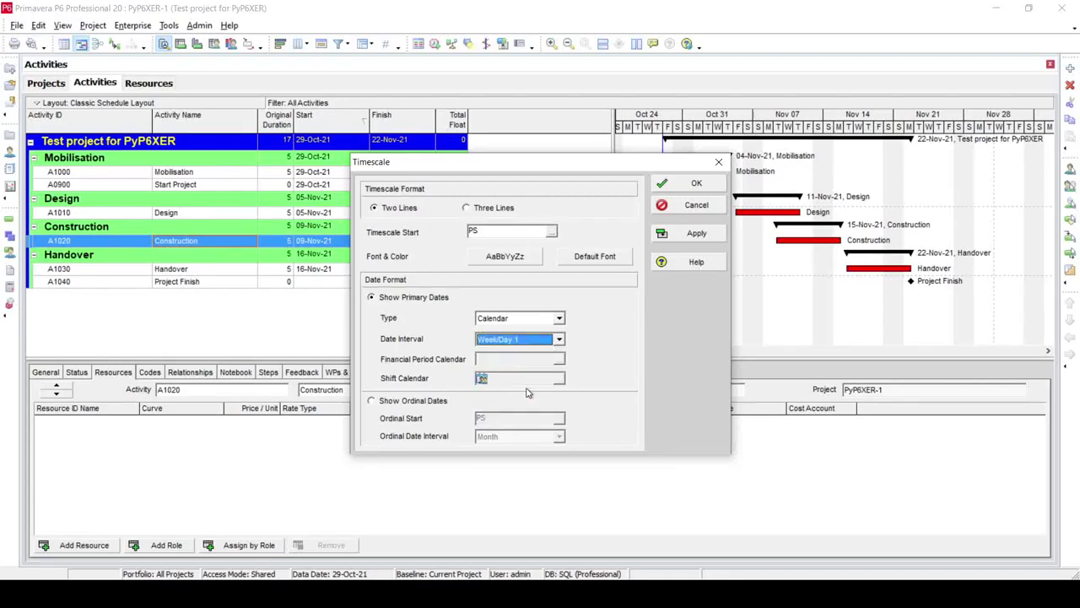
click(672, 186)
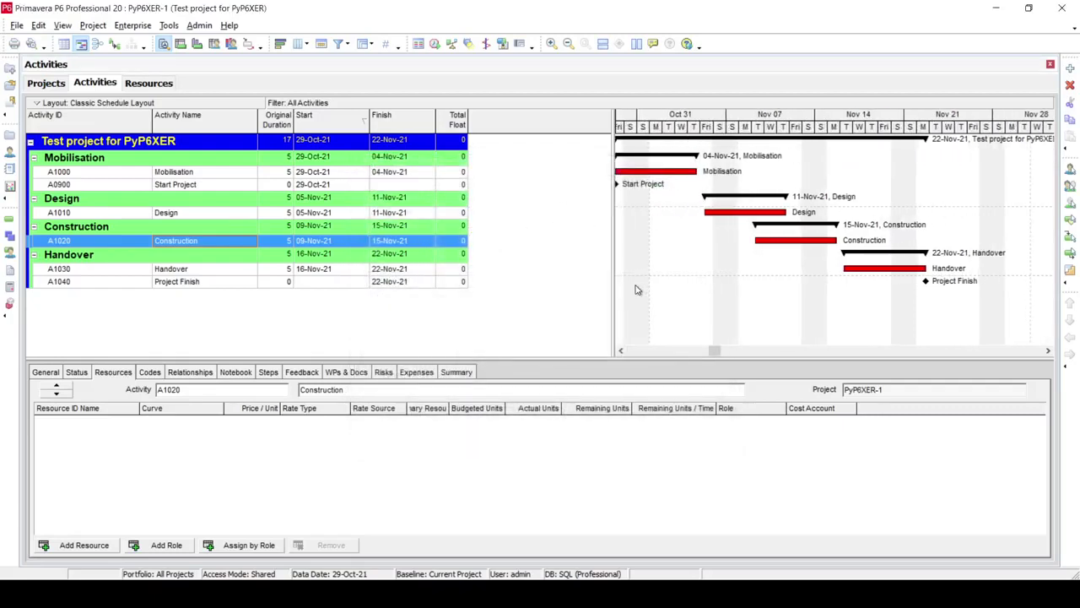
click(620, 350)
click(620, 352)
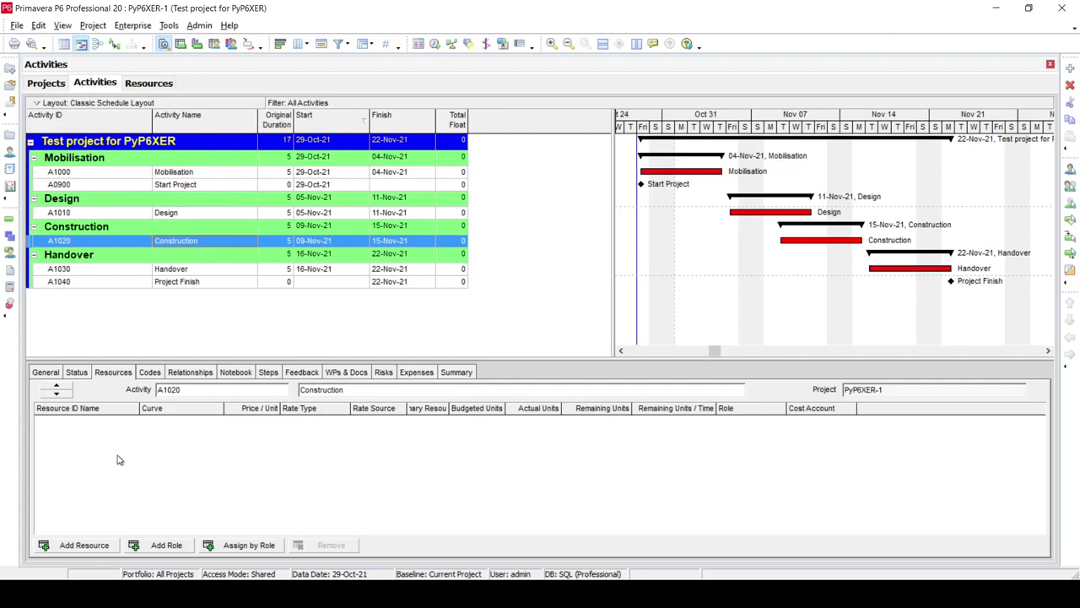
Assign Resource 1 to the Construction activity A1020, choosing it from all active resources.
click(107, 548)
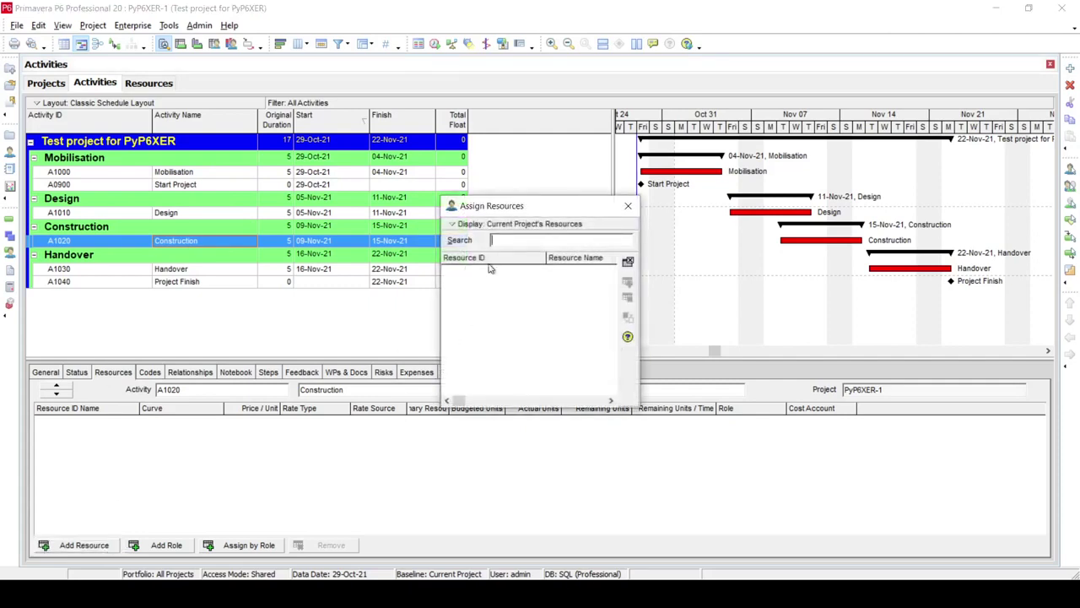
click(484, 228)
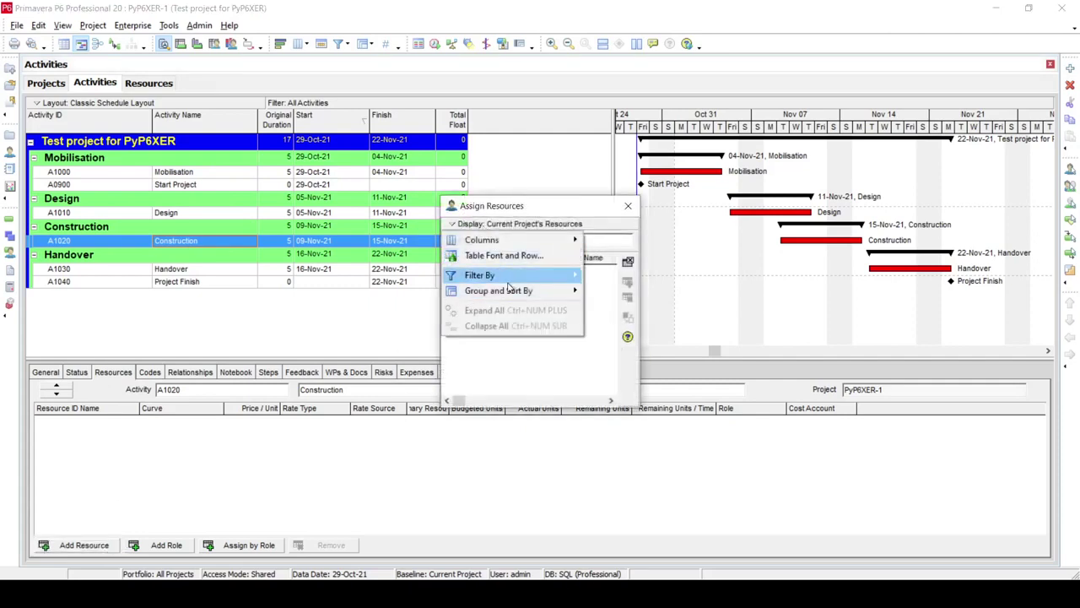
mouse_move(519, 277)
click(621, 276)
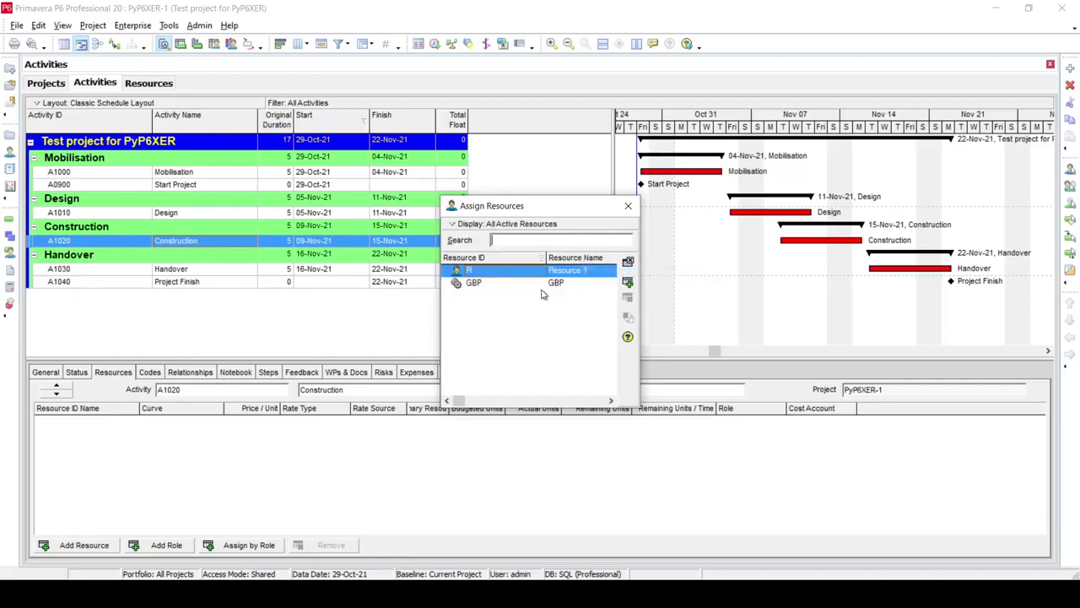
double_click(500, 274)
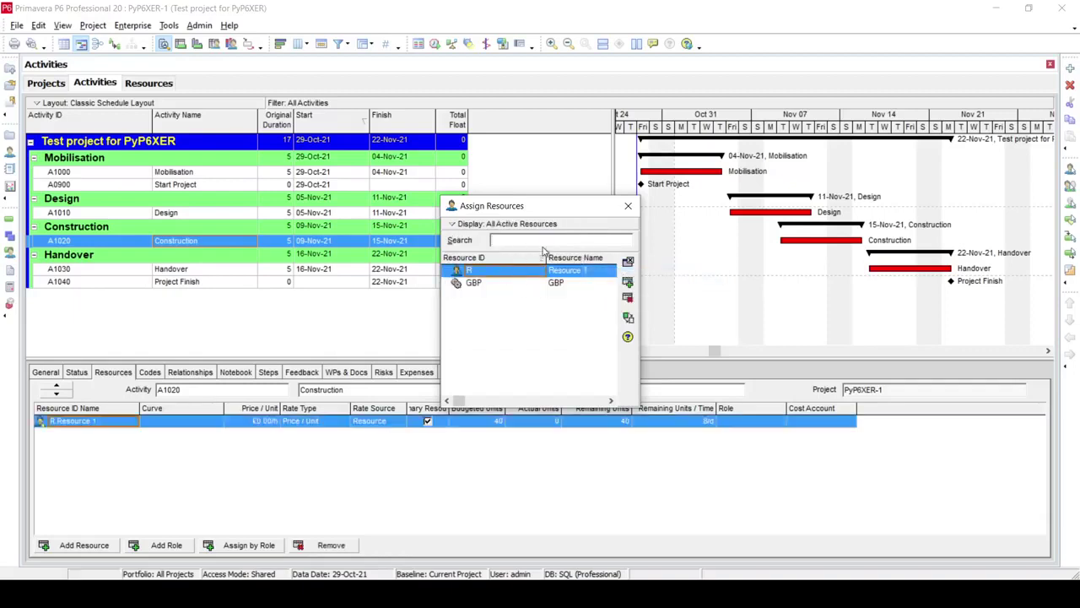
click(627, 207)
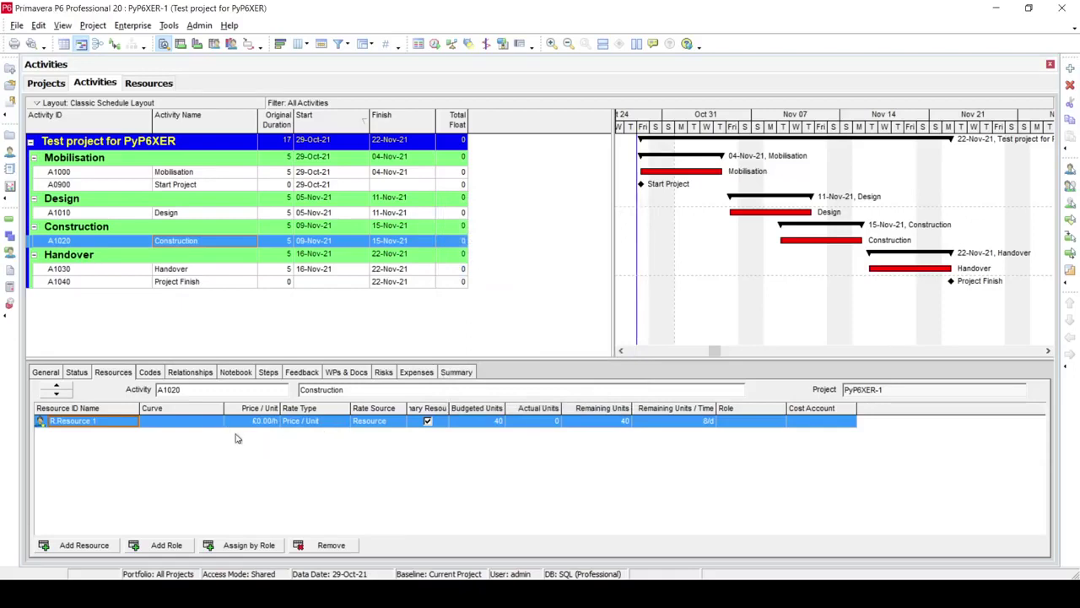
Set the Construction activity's original duration to 20 days.
click(272, 246)
text(20)
key(Return)
Set Resource 1's budgeted units on the Construction activity to 1000 and reschedule the project.
click(487, 424)
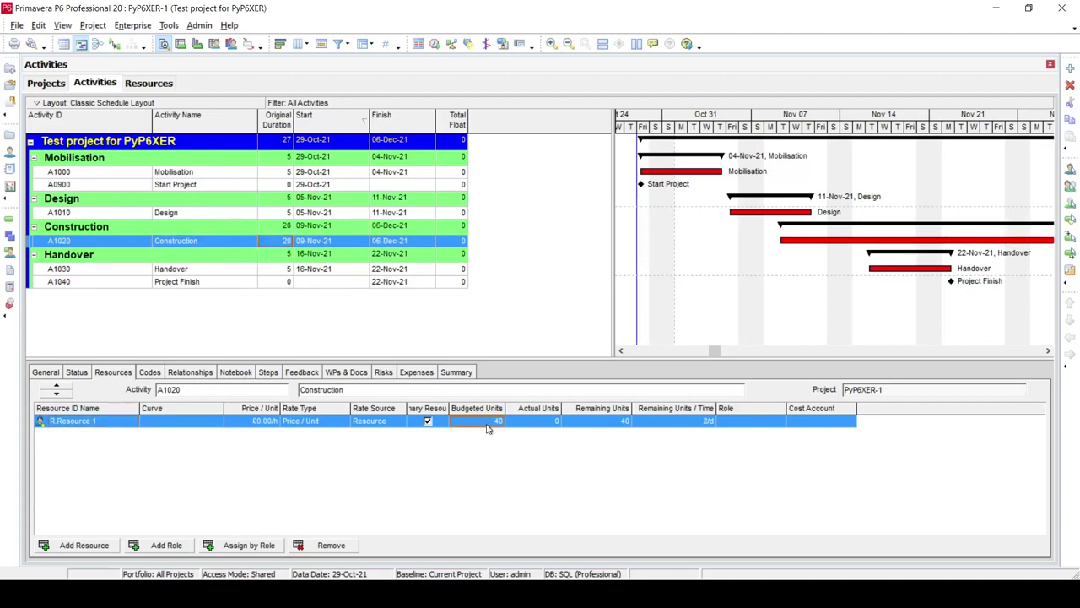
click(487, 424)
text(1000)
key(Return)
key(F9)
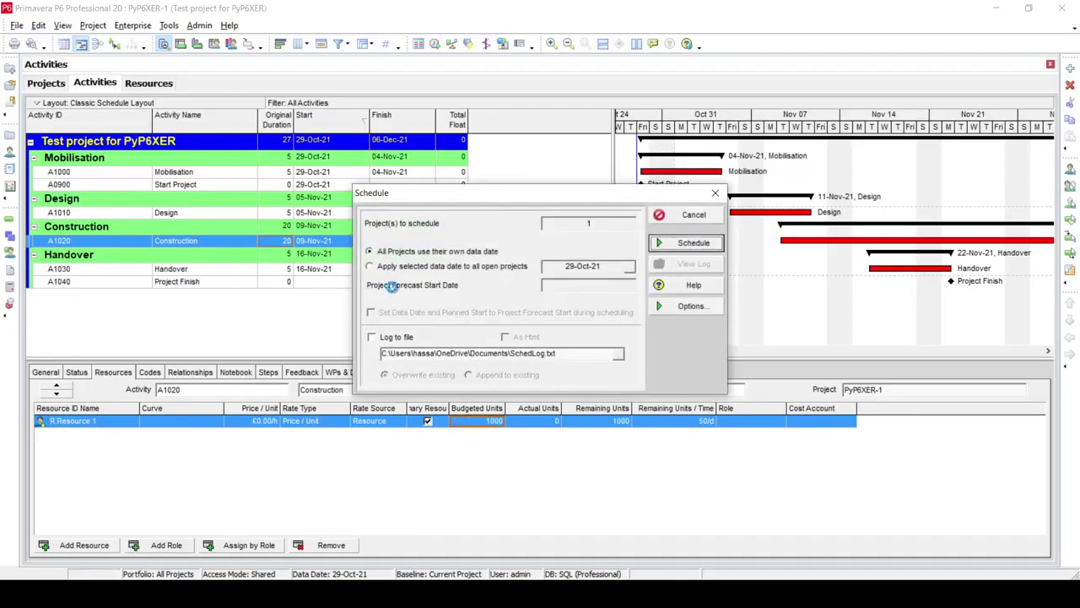
key(Return)
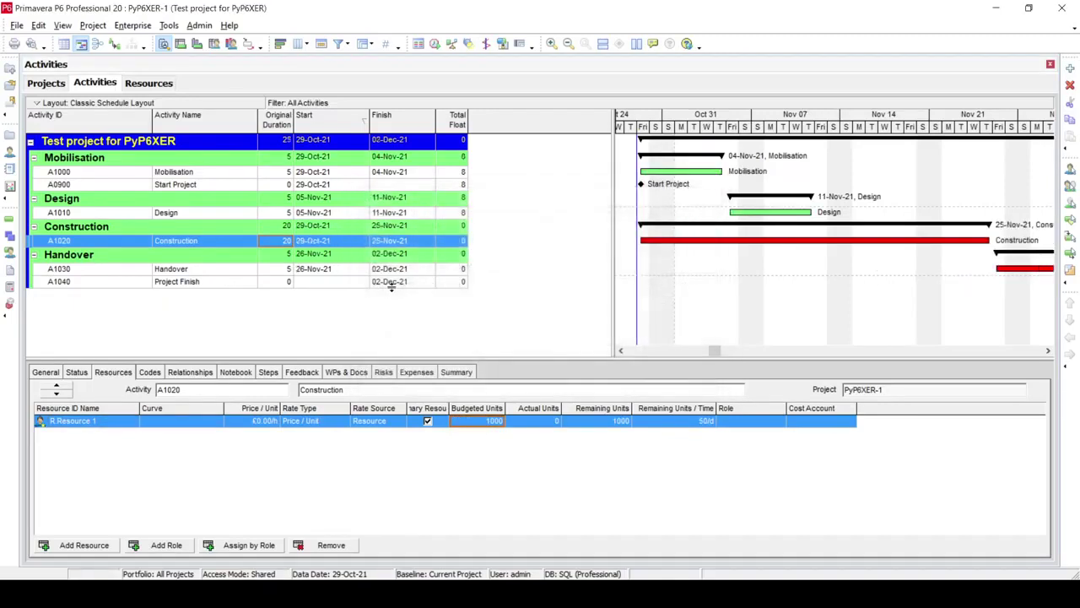
Display Resource 1's usage profile and examine the unit breakdown for Friday 29 October.
click(232, 45)
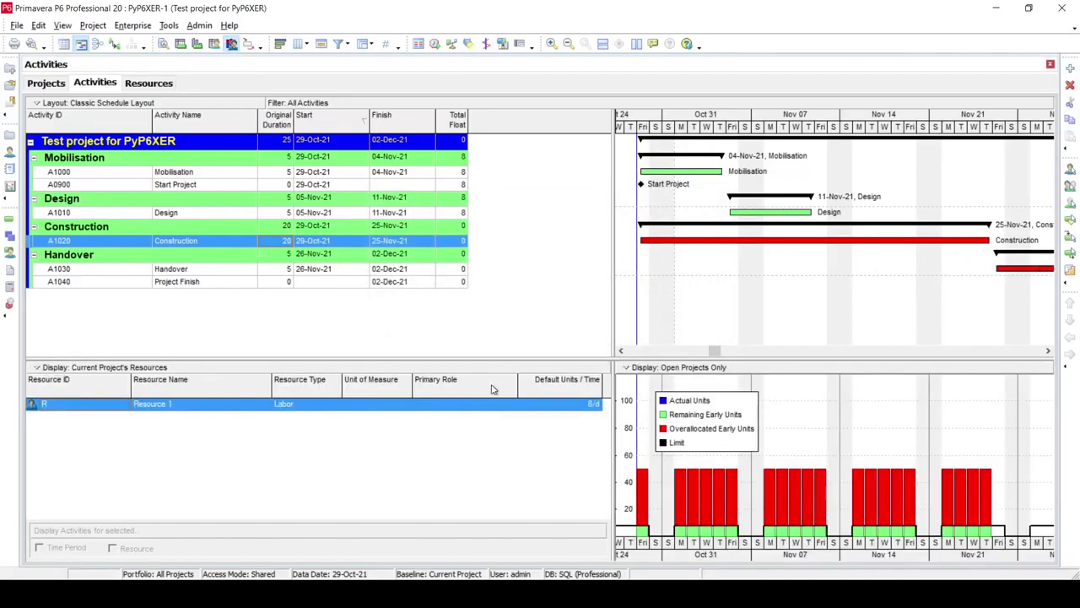
click(621, 350)
click(622, 351)
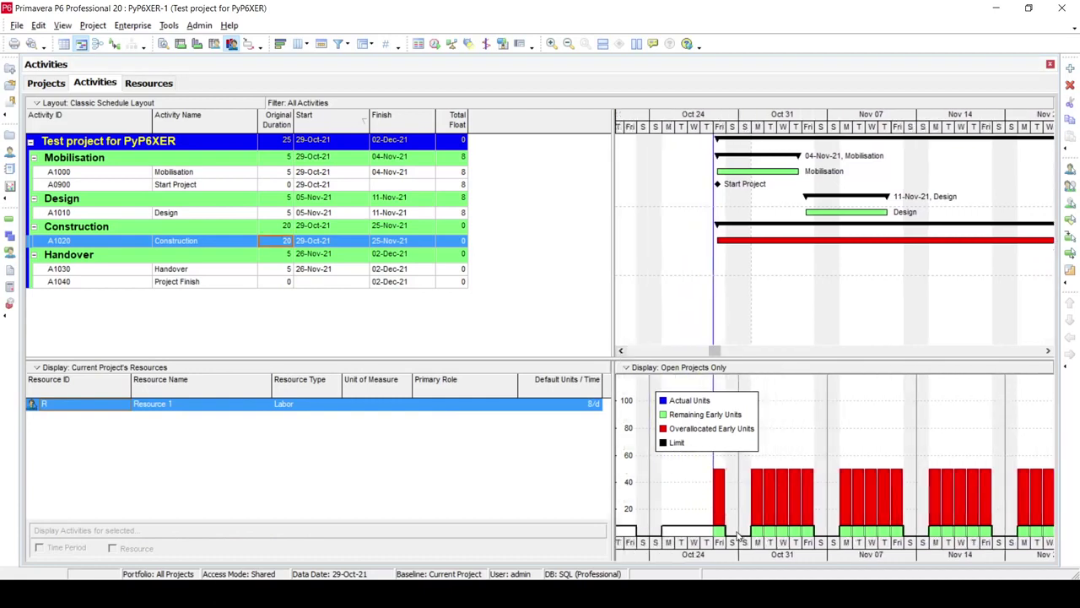
double_click(721, 485)
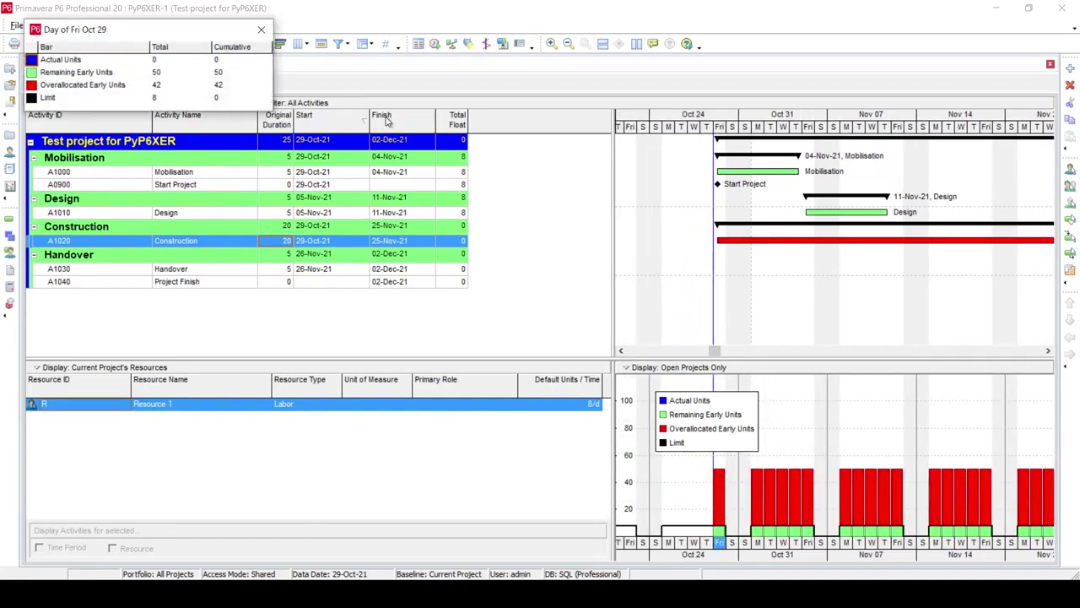
drag(181, 31, 582, 195)
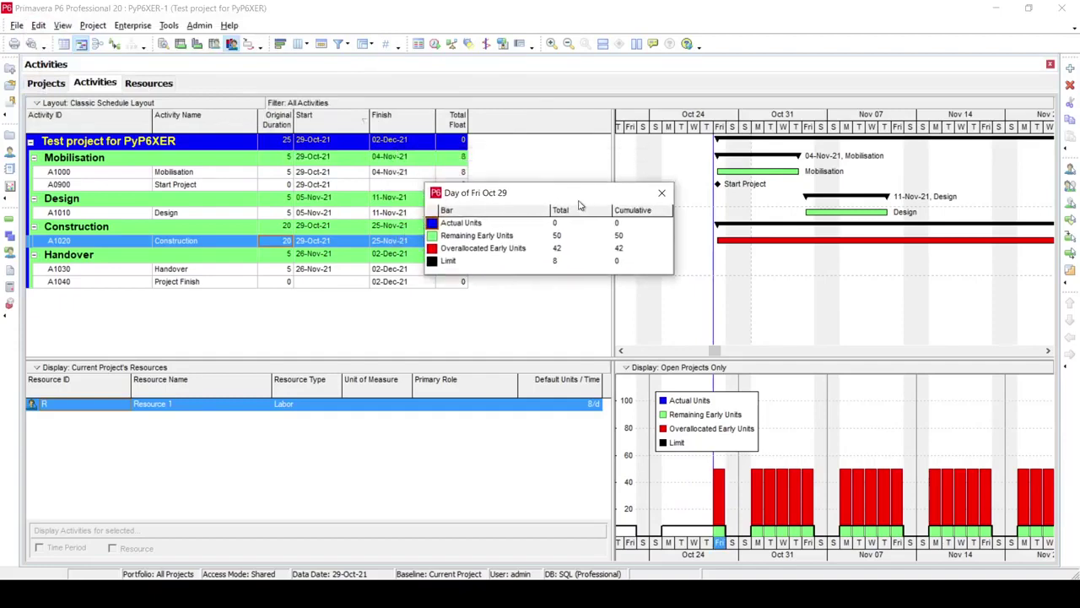
click(556, 238)
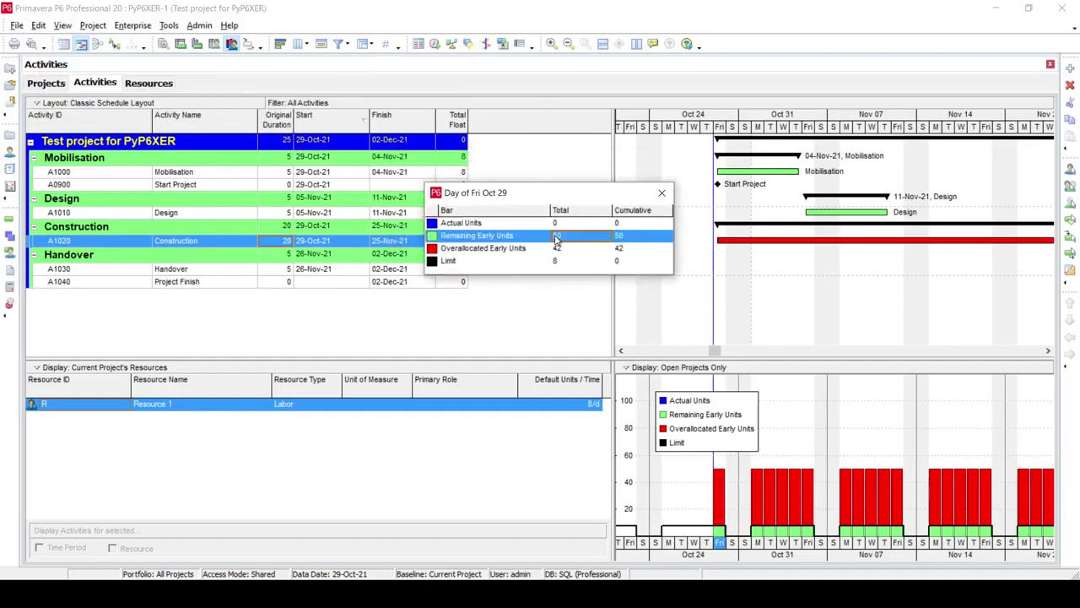
click(759, 483)
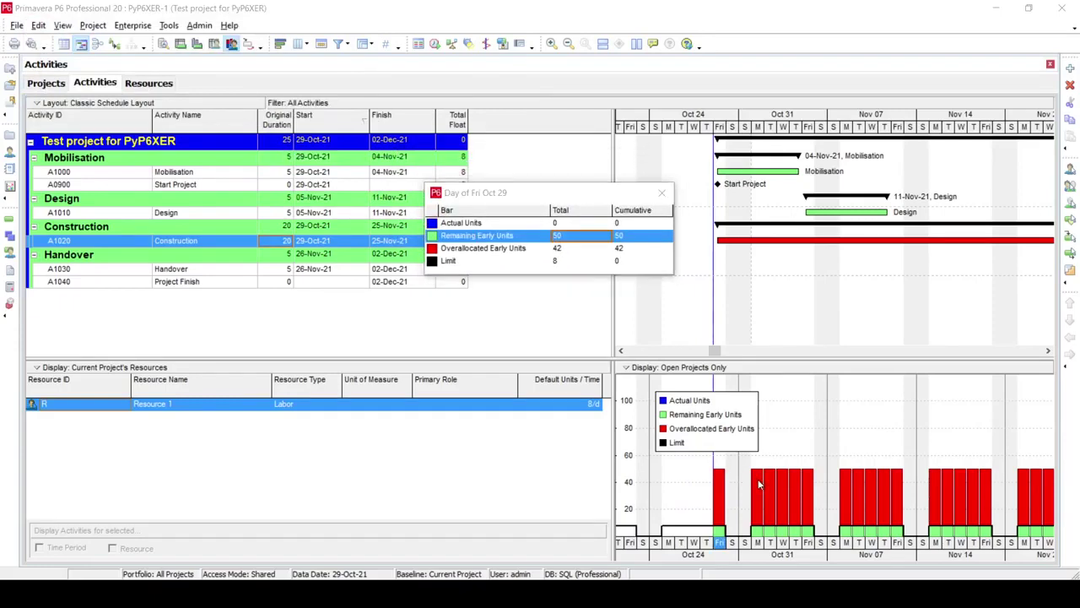
click(661, 192)
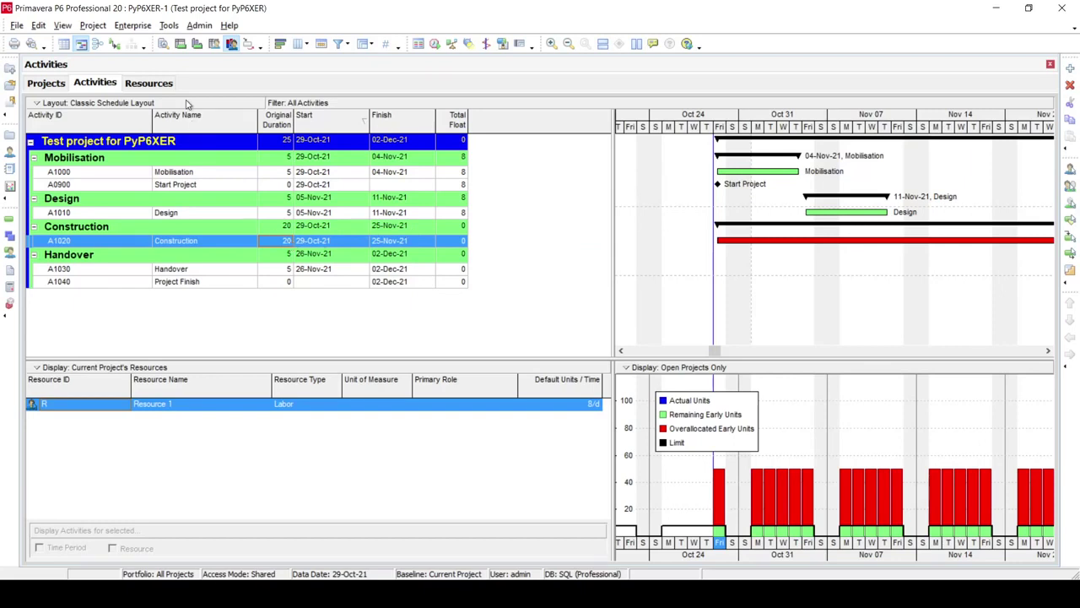
Apply the Bell Shaped resource curve to the Resource 1 assignment on the Construction activity.
click(166, 45)
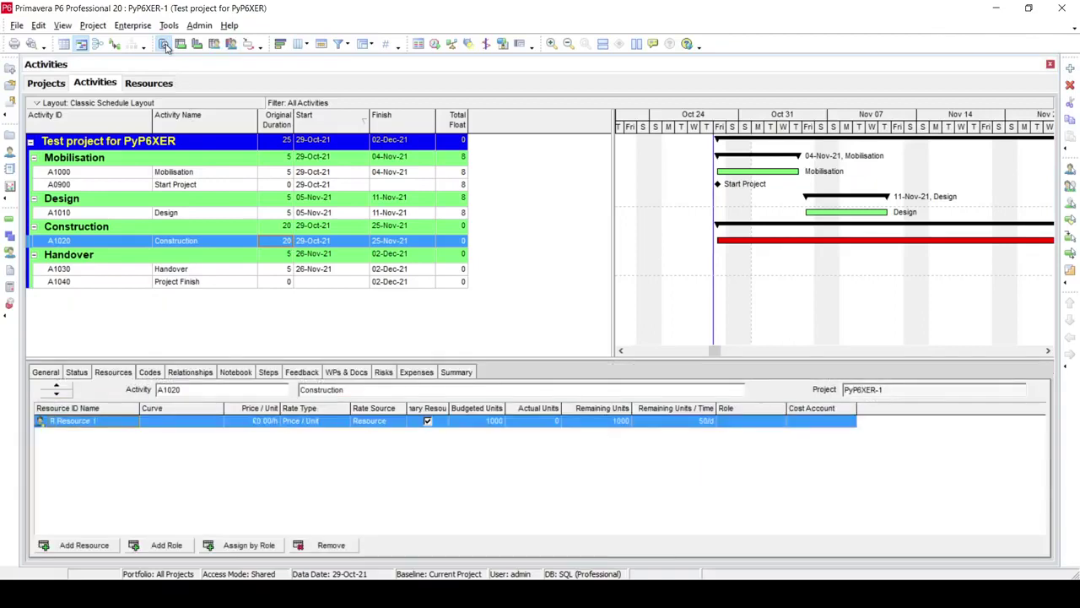
click(167, 422)
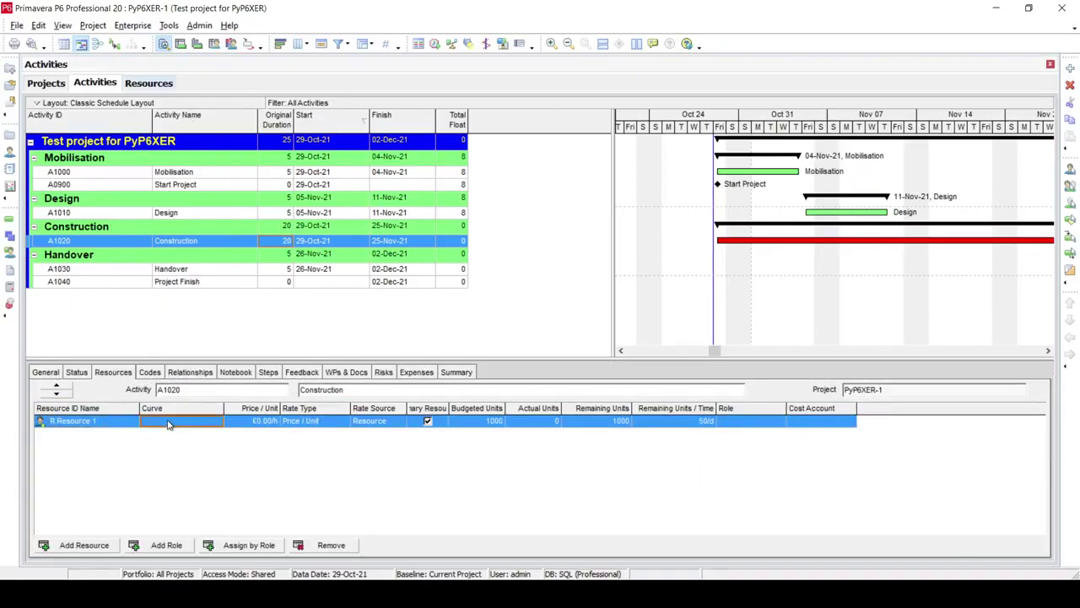
click(167, 422)
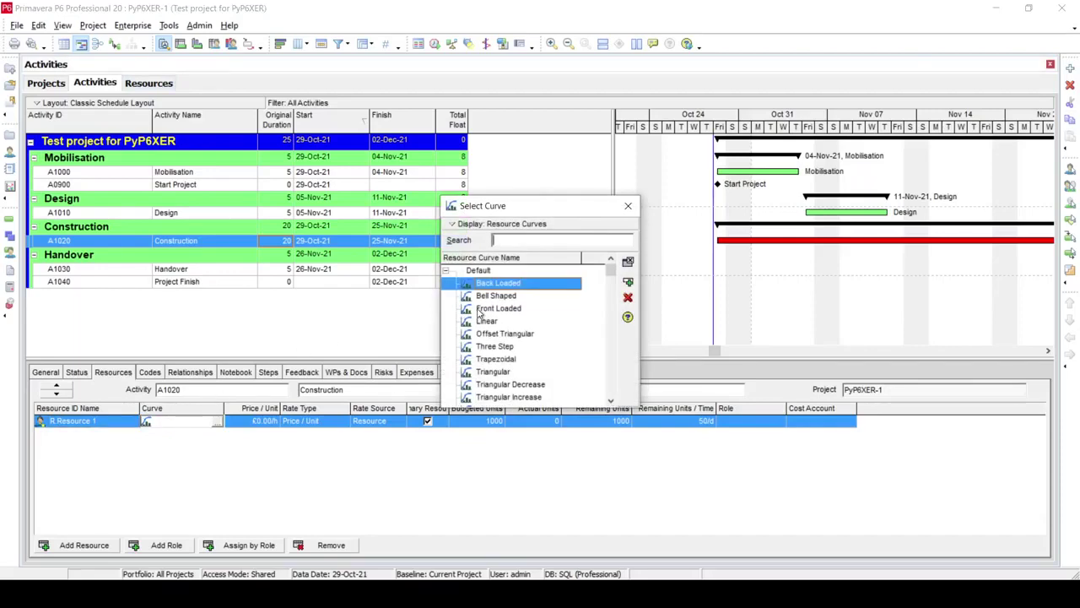
click(495, 296)
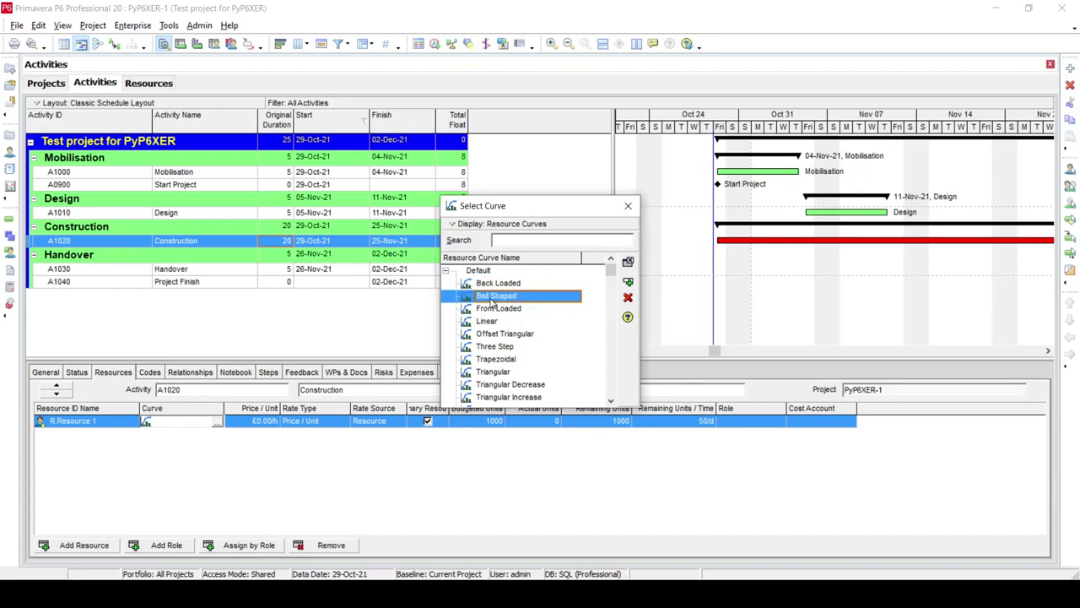
double_click(492, 297)
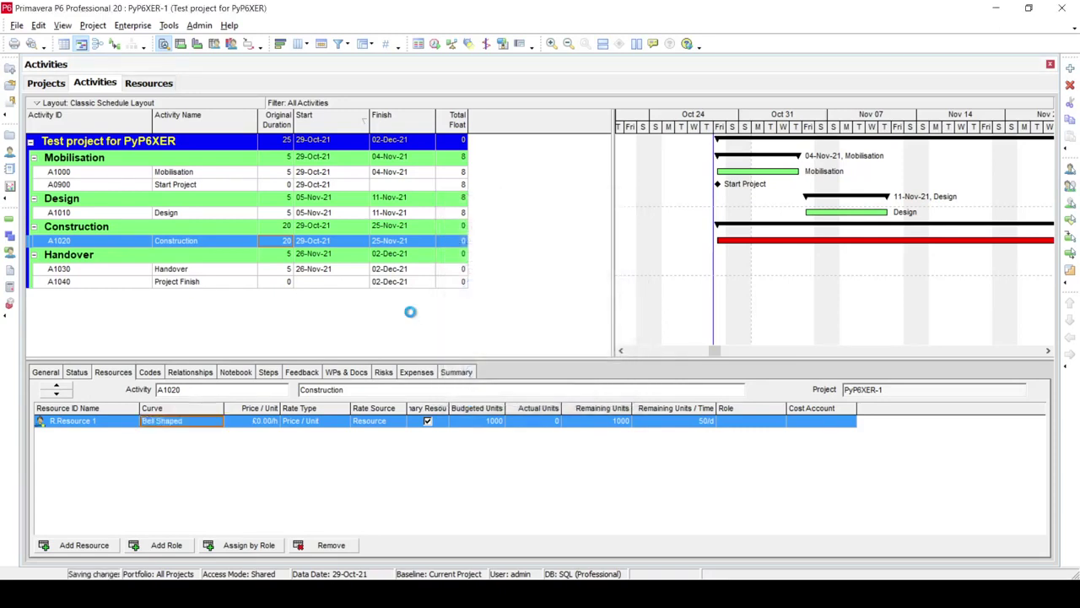
Display Resource 1's usage profile again and widen the chart area to examine how the units are distributed over Construction.
click(231, 45)
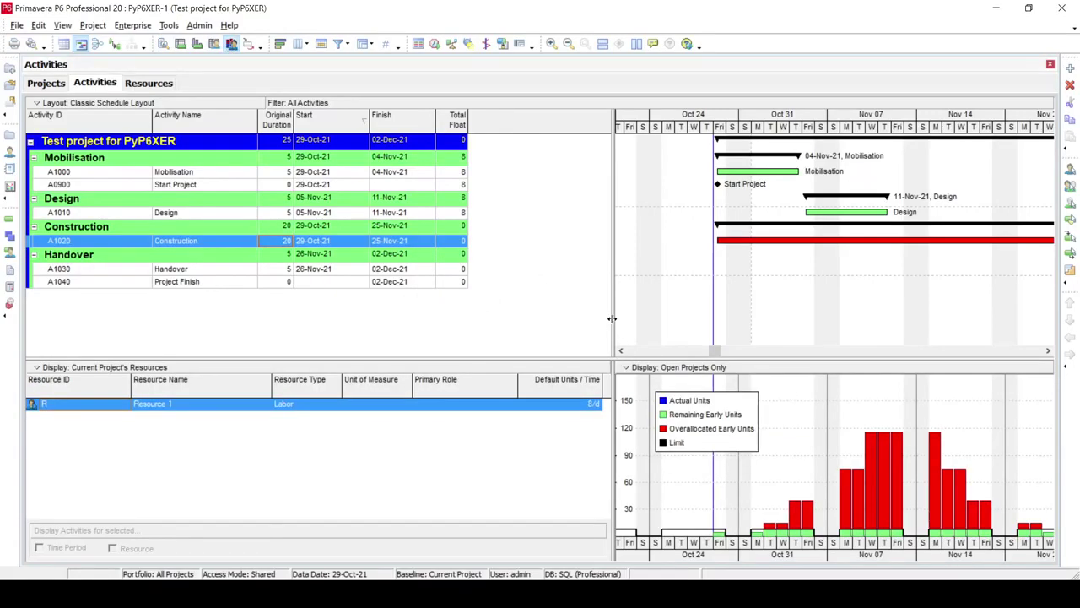
drag(610, 318, 581, 323)
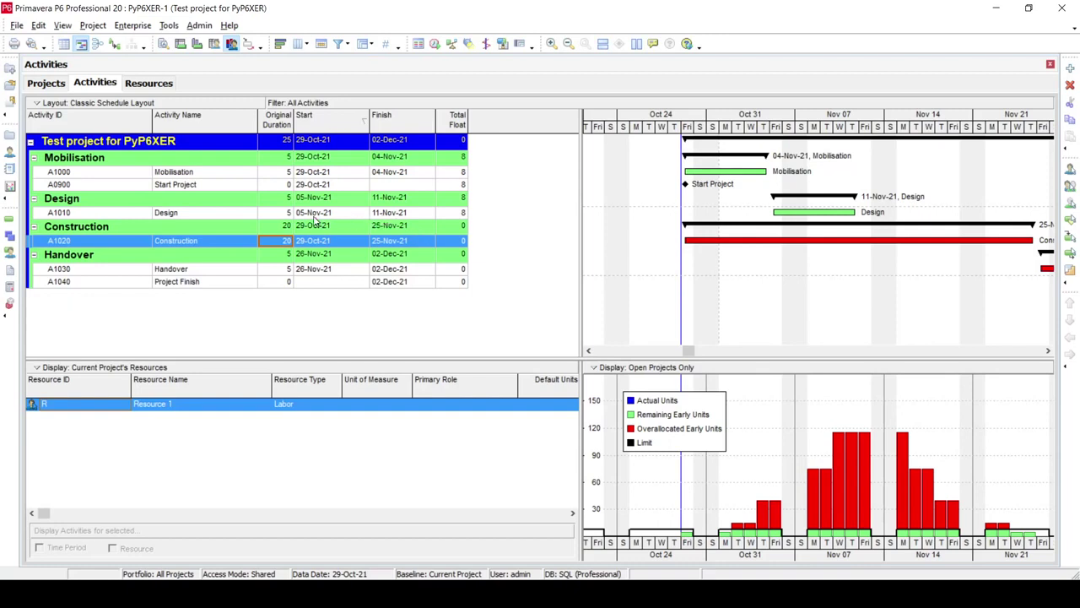
click(215, 216)
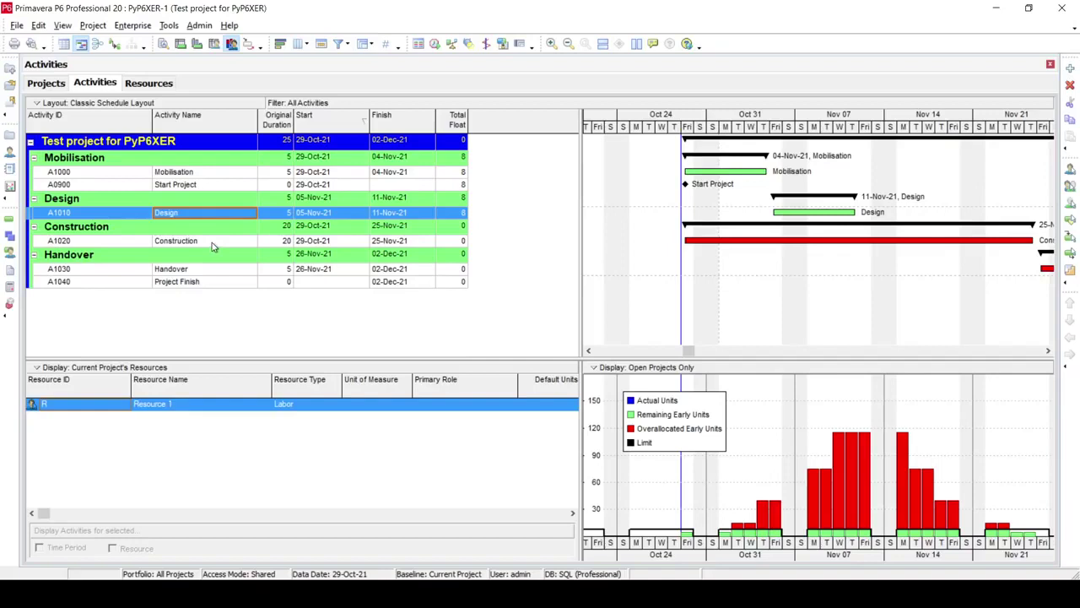
click(212, 243)
Open the definition of the Bell Shaped resource curve to examine its percentage values over the duration.
click(132, 25)
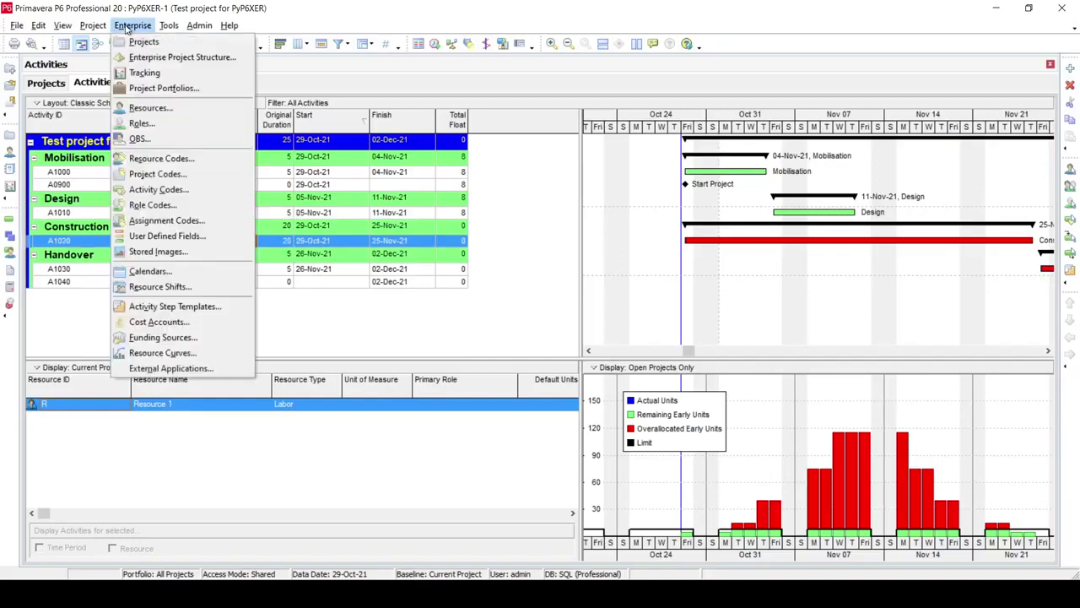
click(162, 352)
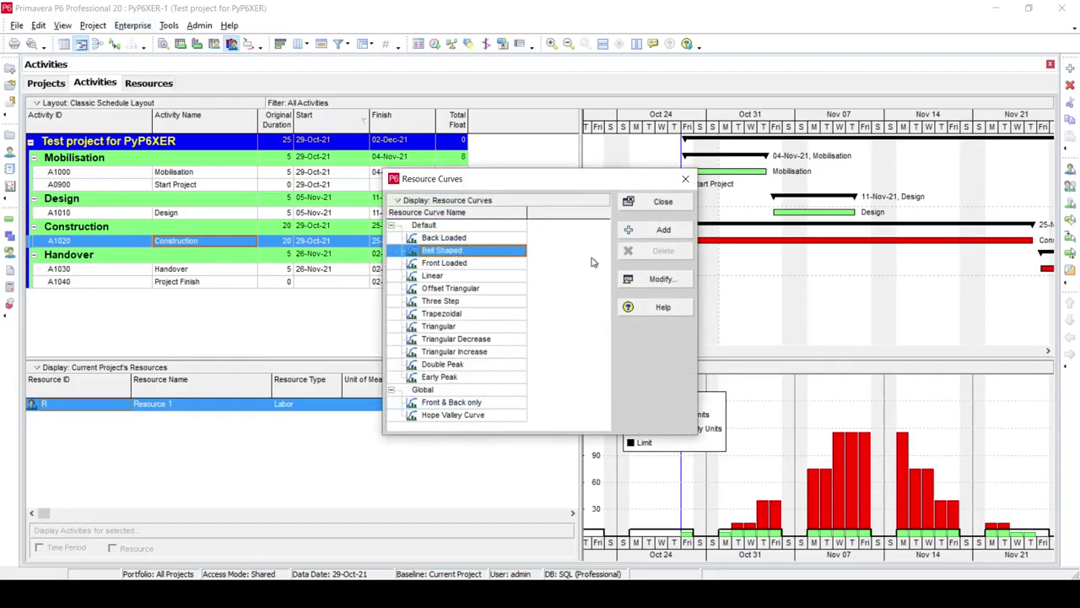
click(645, 282)
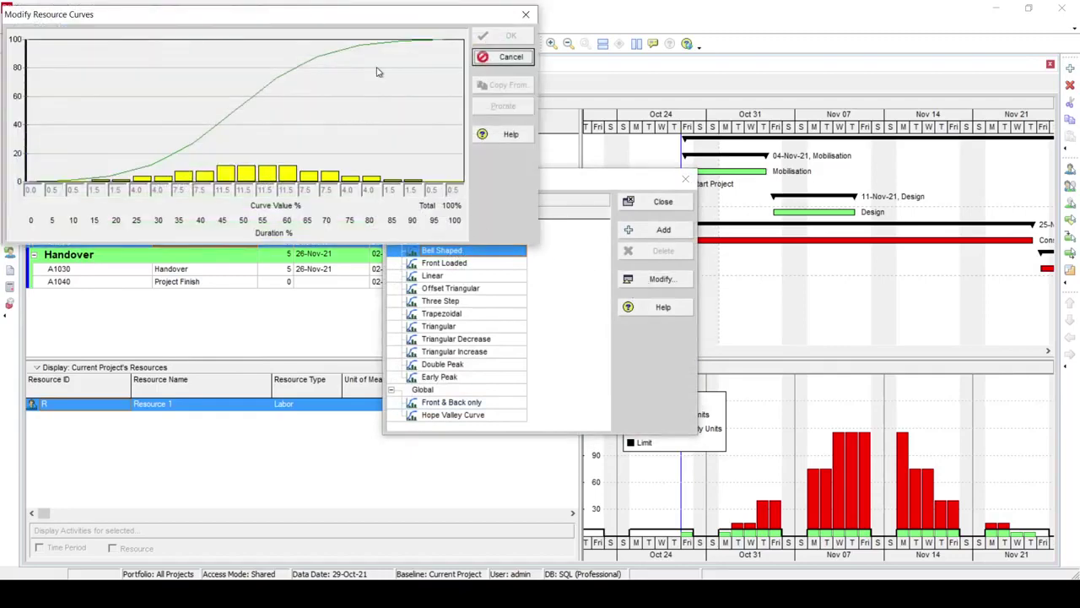
drag(354, 21, 591, 136)
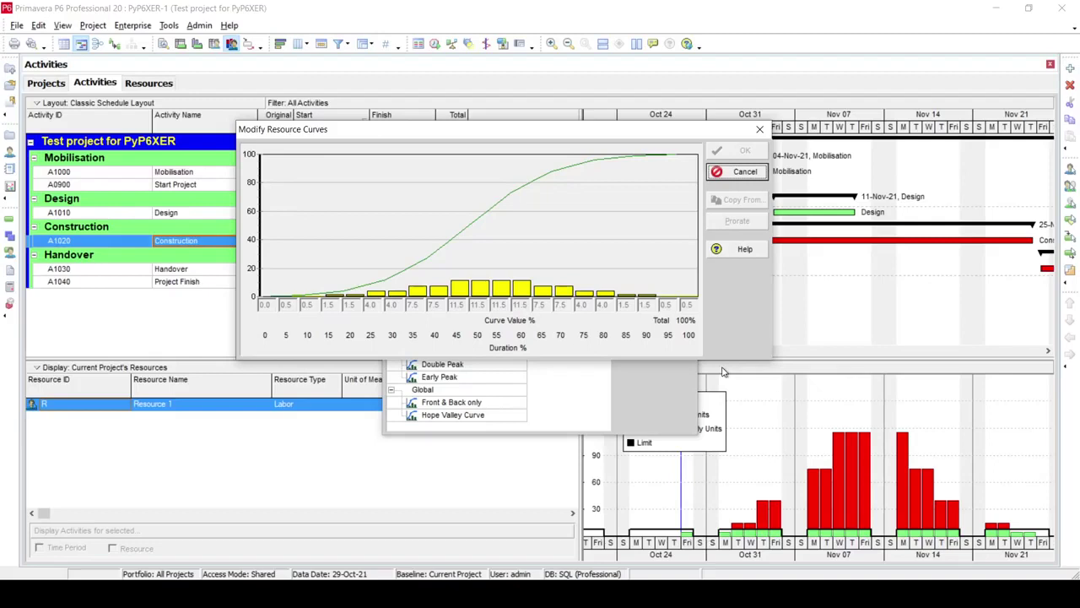
Switch to the Book1 workbook in Excel and arrange it below the curve definition window to compare the percentage values.
key(alt+Tab)
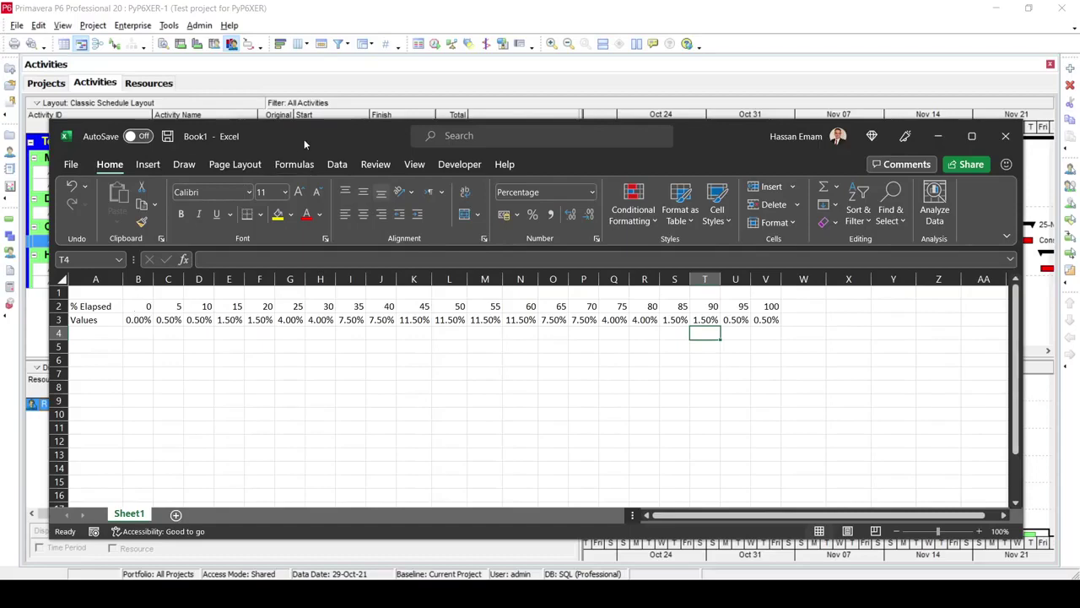
drag(306, 133, 337, 307)
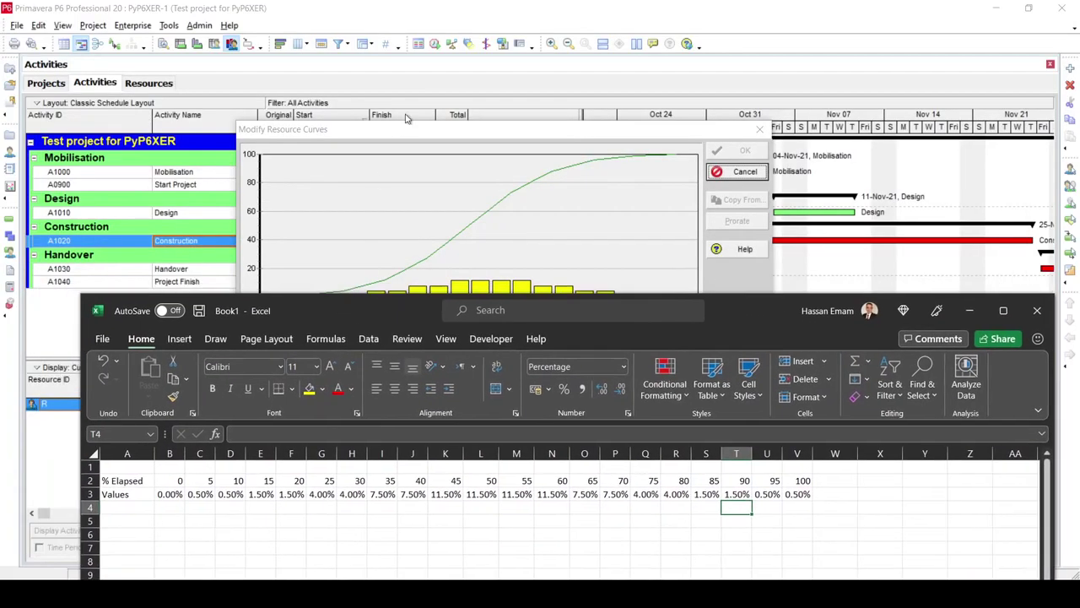
drag(407, 127, 356, 28)
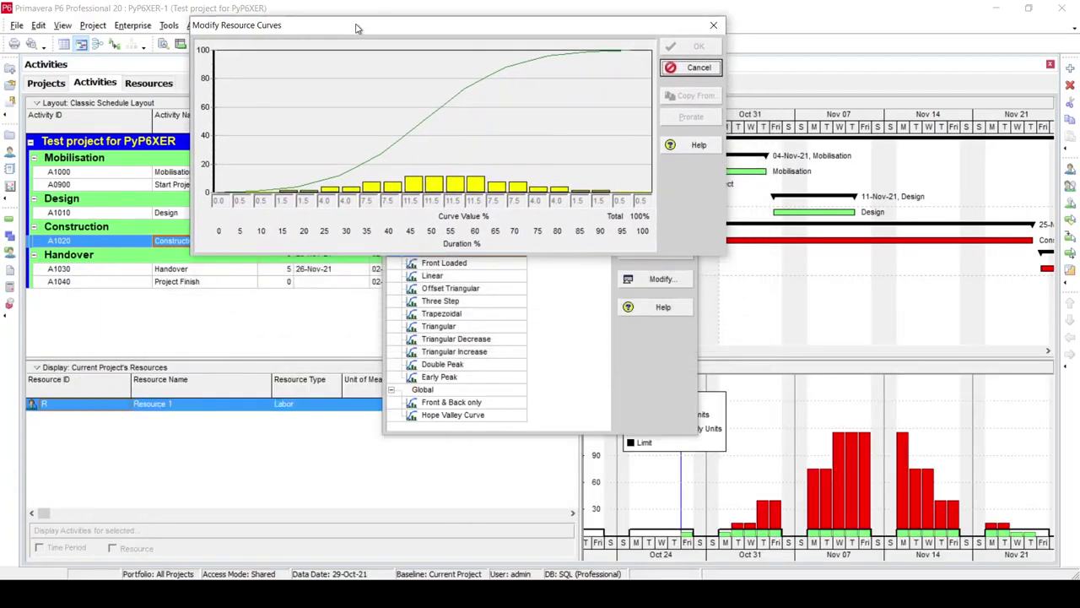
key(alt+Tab)
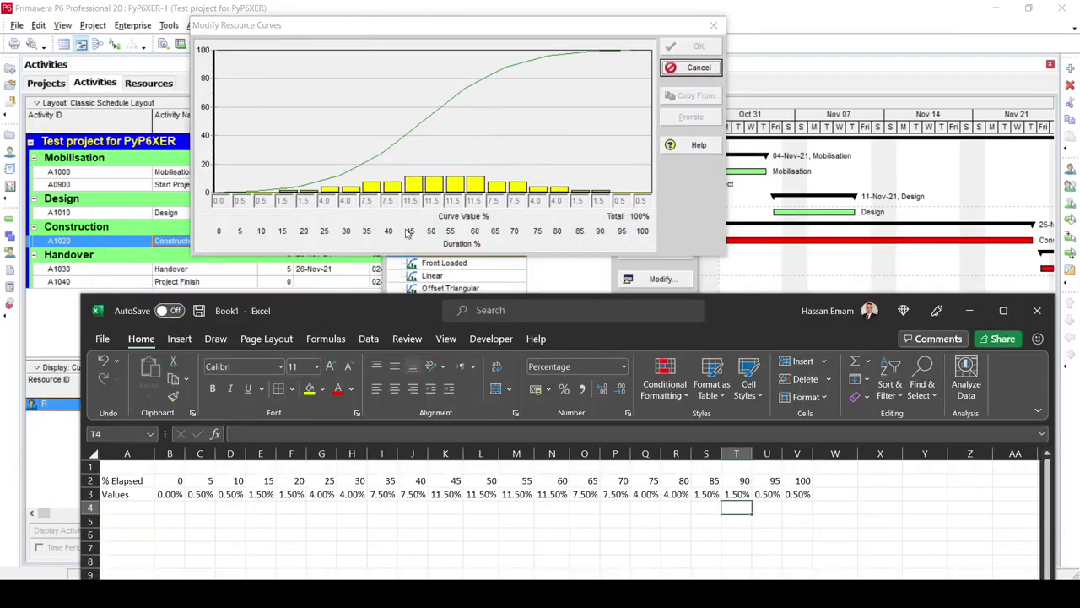
drag(390, 299, 374, 257)
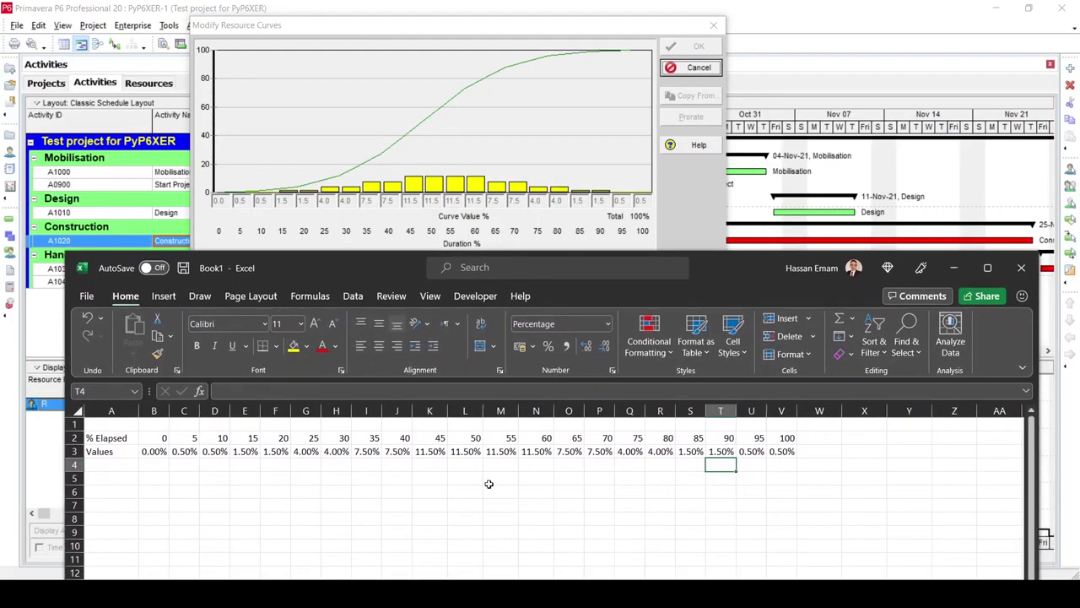
Maximize the Book1 workbook window and enter the text "Duration 20 days" in cell A6.
click(987, 267)
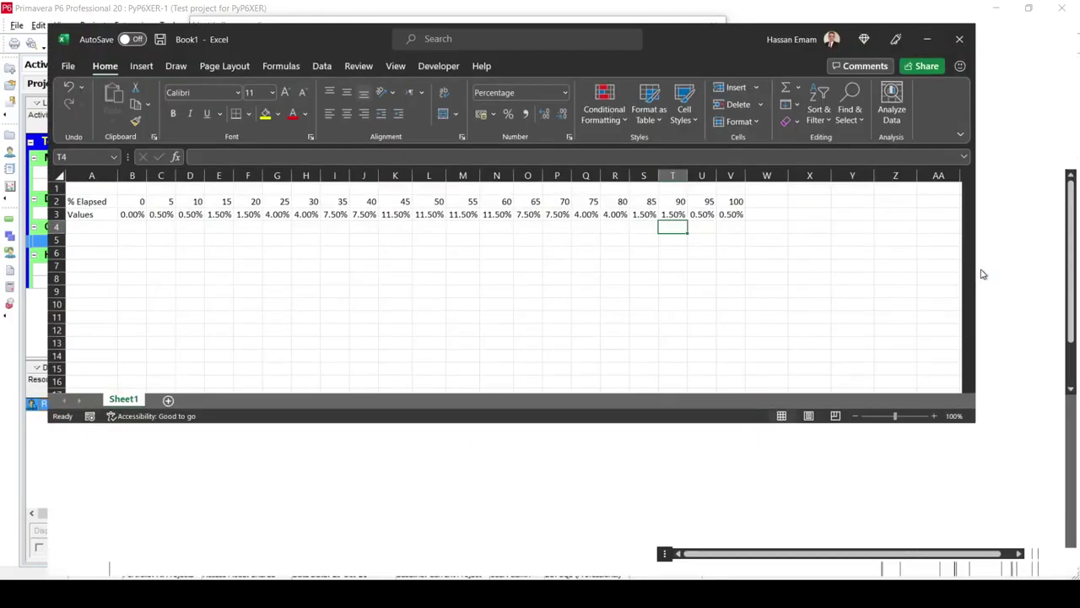
click(57, 243)
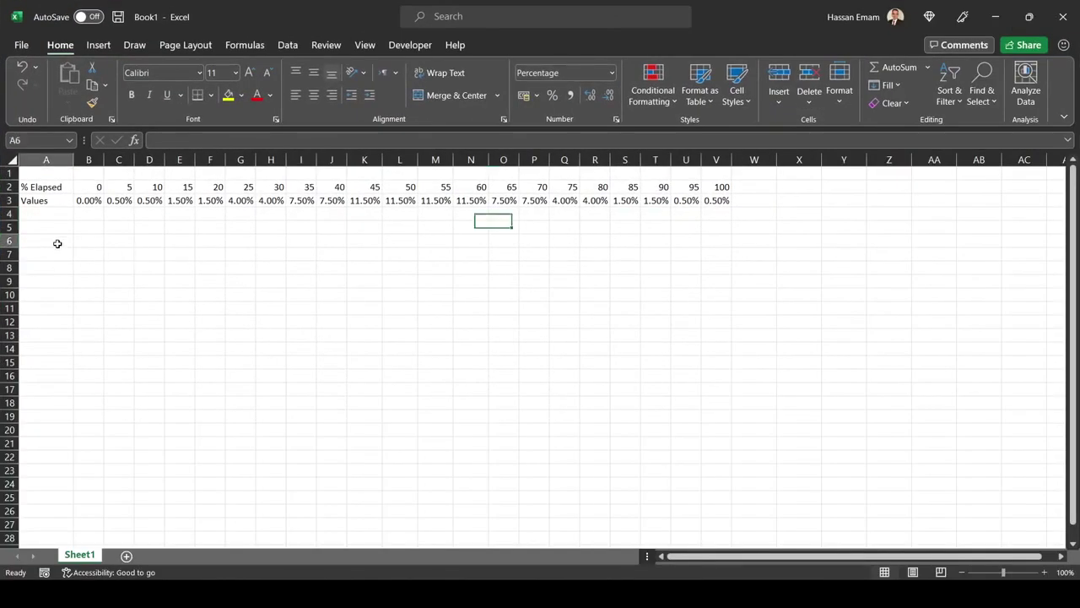
text(Acti)
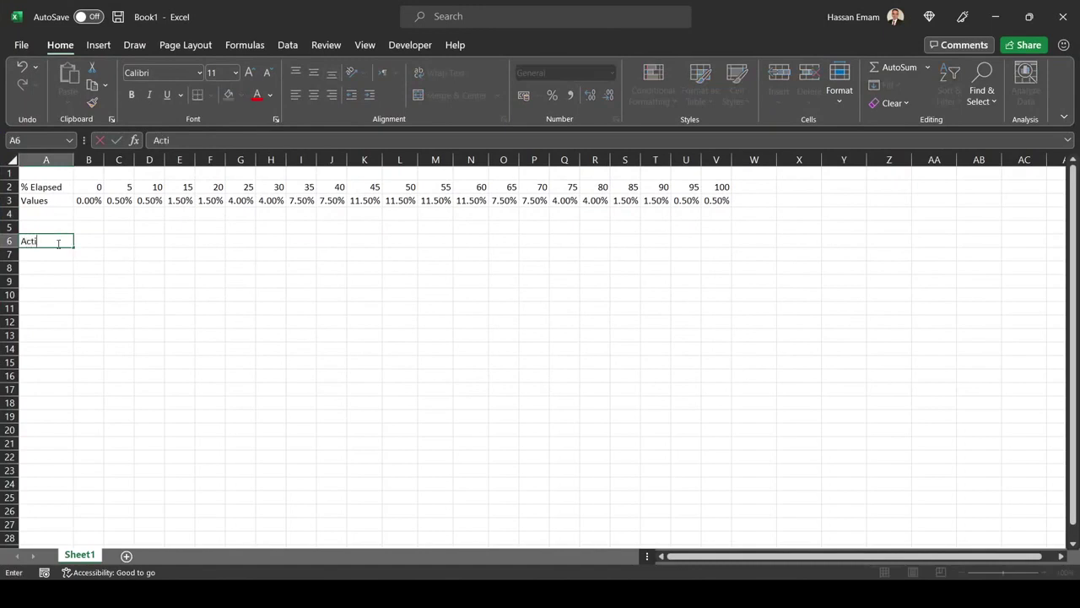
text(Duration 20 days)
key(Return)
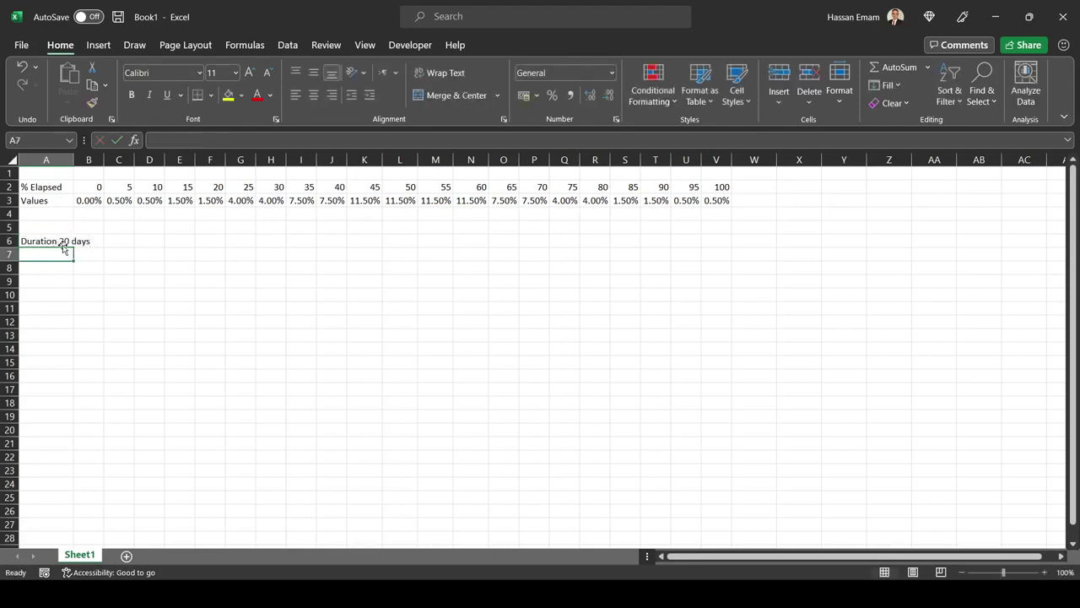
Shorten the label in cell A6 to "Duration" and enter 20 in cell B6.
click(62, 242)
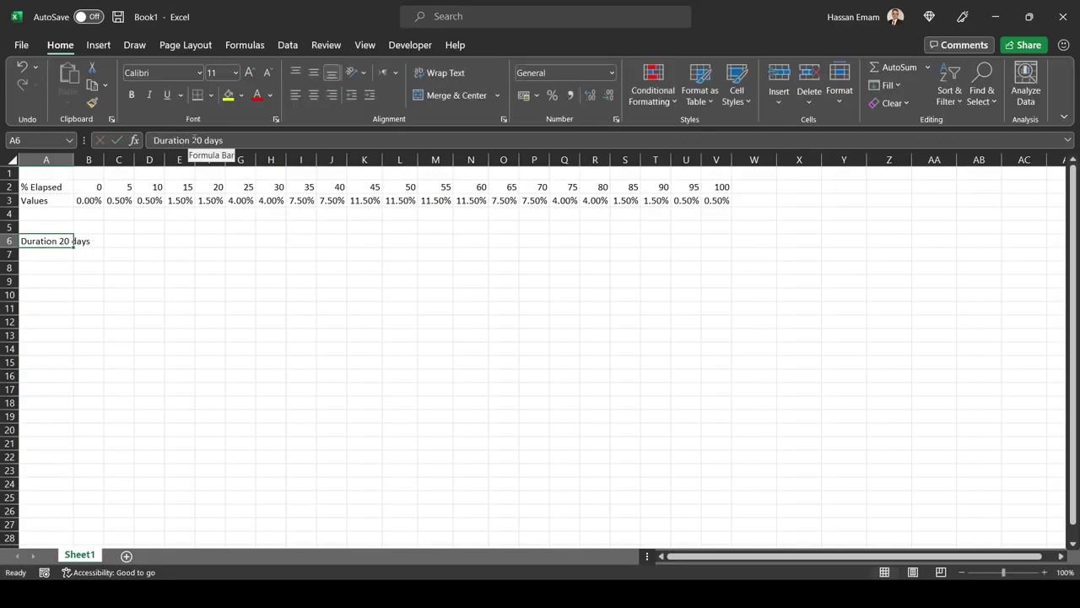
click(355, 153)
key(BackSpace)
key(BackSpace)
key(BackSpace)
key(BackSpace)
key(BackSpace)
key(BackSpace)
key(BackSpace)
key(BackSpace)
key(Return)
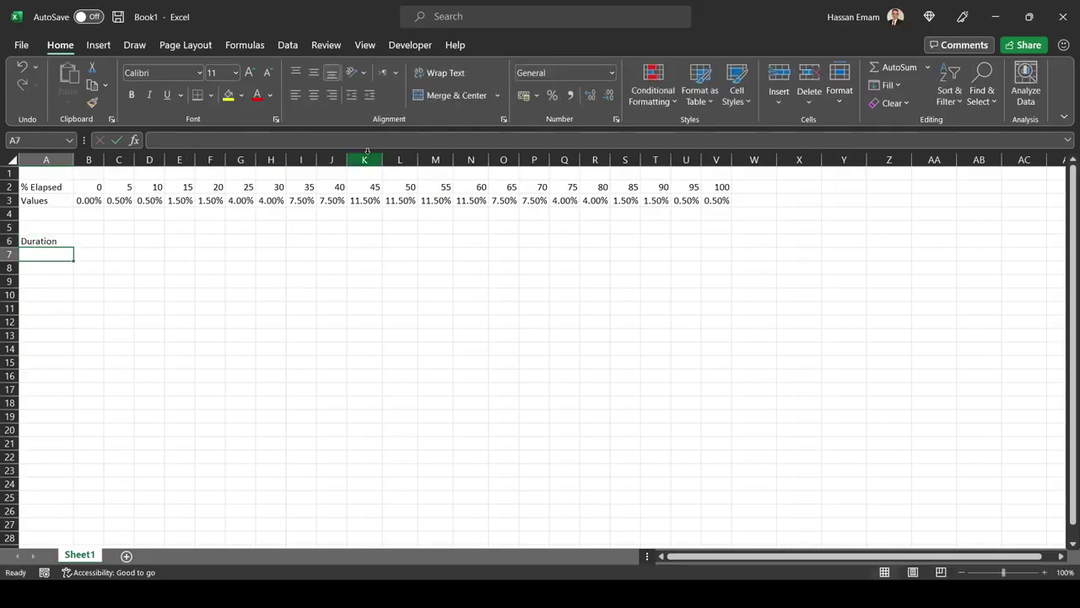
key(Up)
key(Right)
text(20)
key(Return)
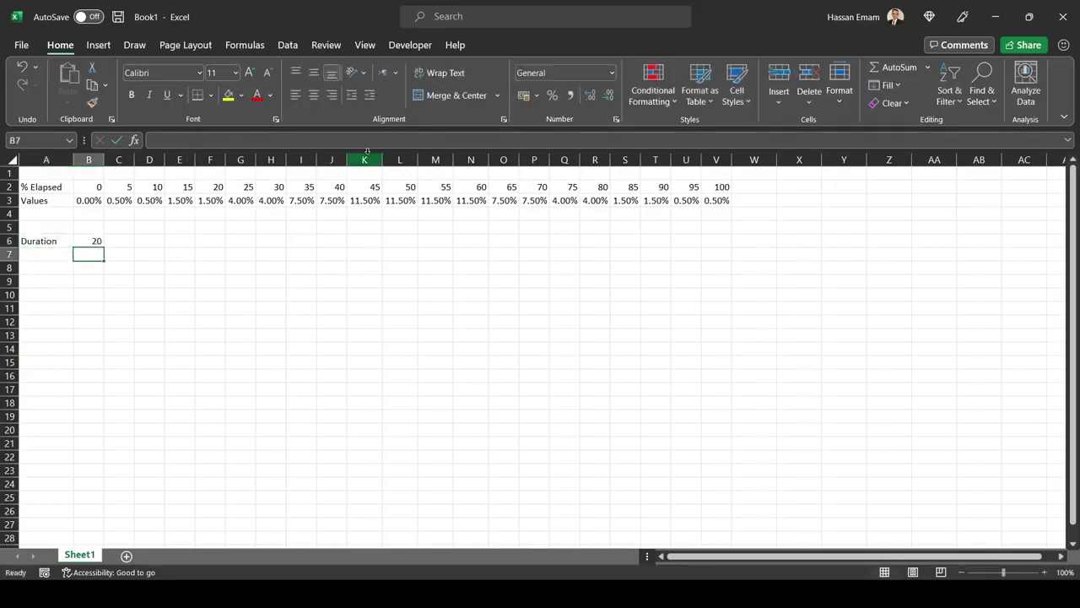
Enter 1000 in cell B7 and label it "Resource Budget" in cell A7.
text(1000)
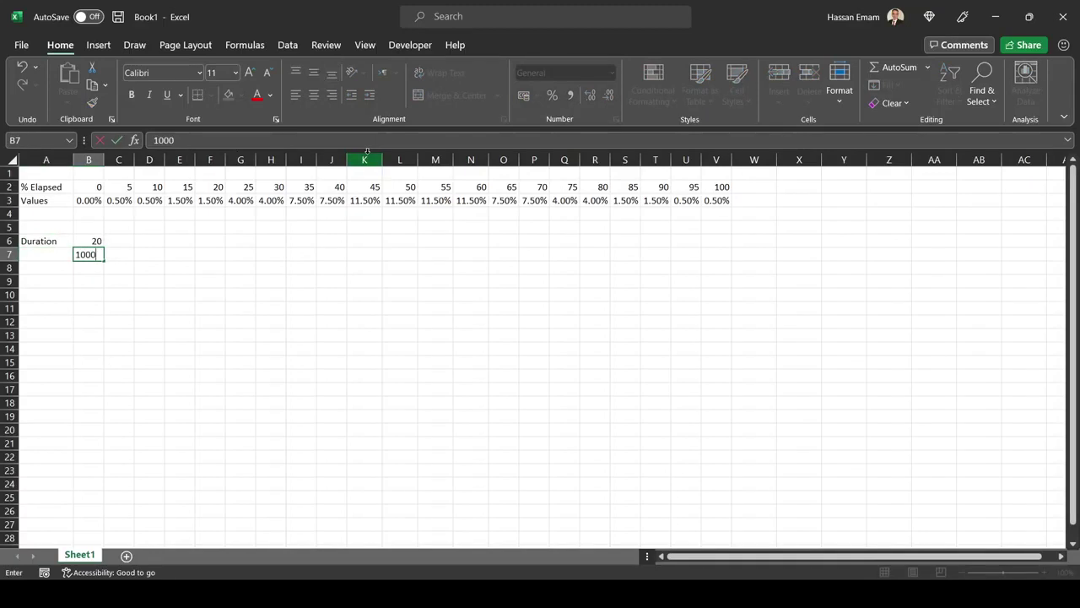
key(Return)
key(Up)
key(Left)
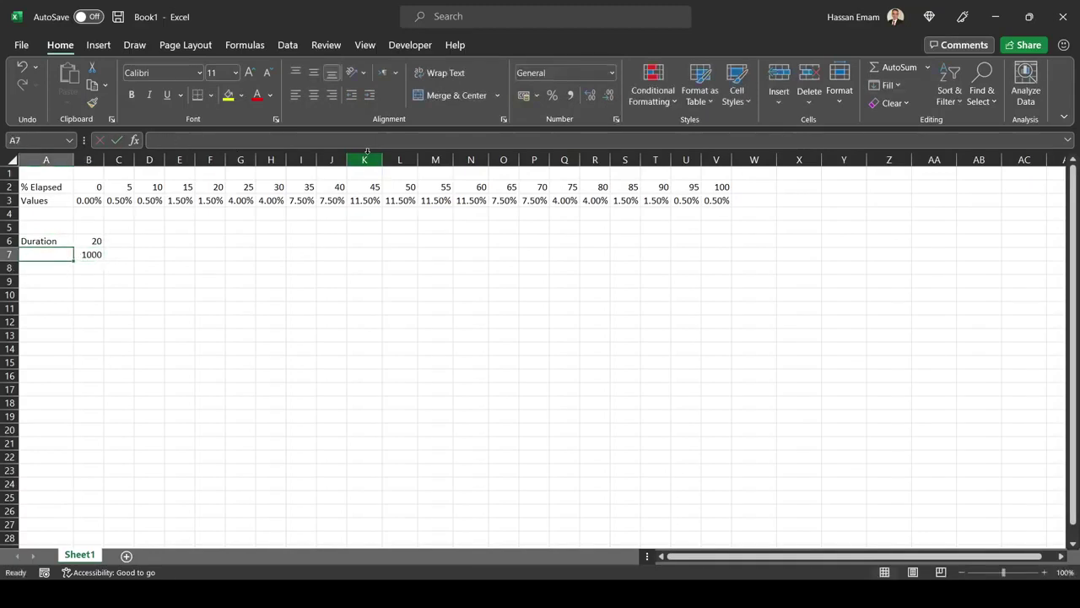
text(Resource)
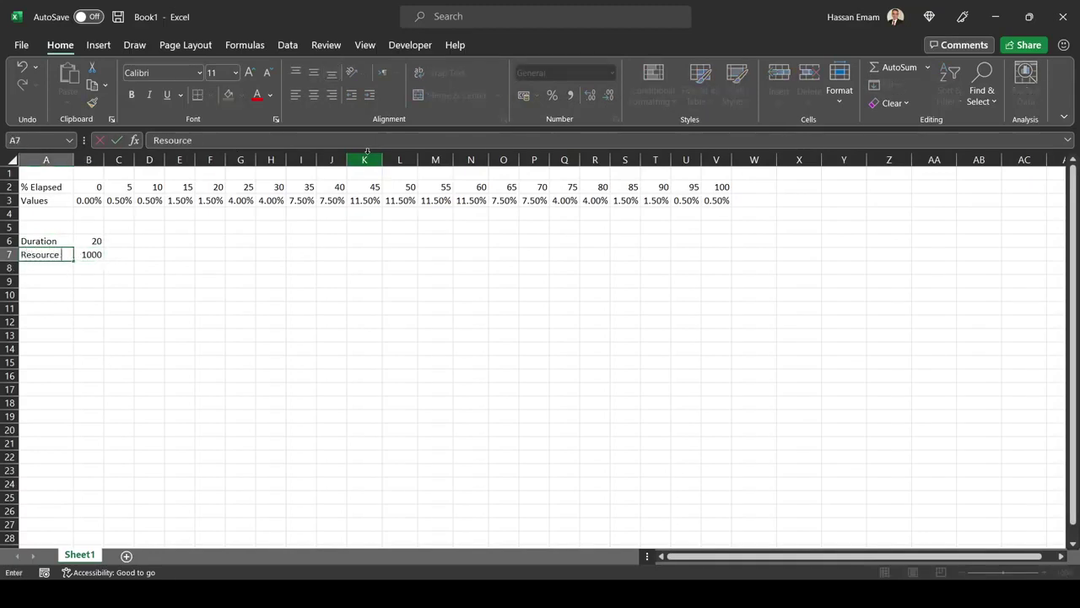
text( Budget)
key(Return)
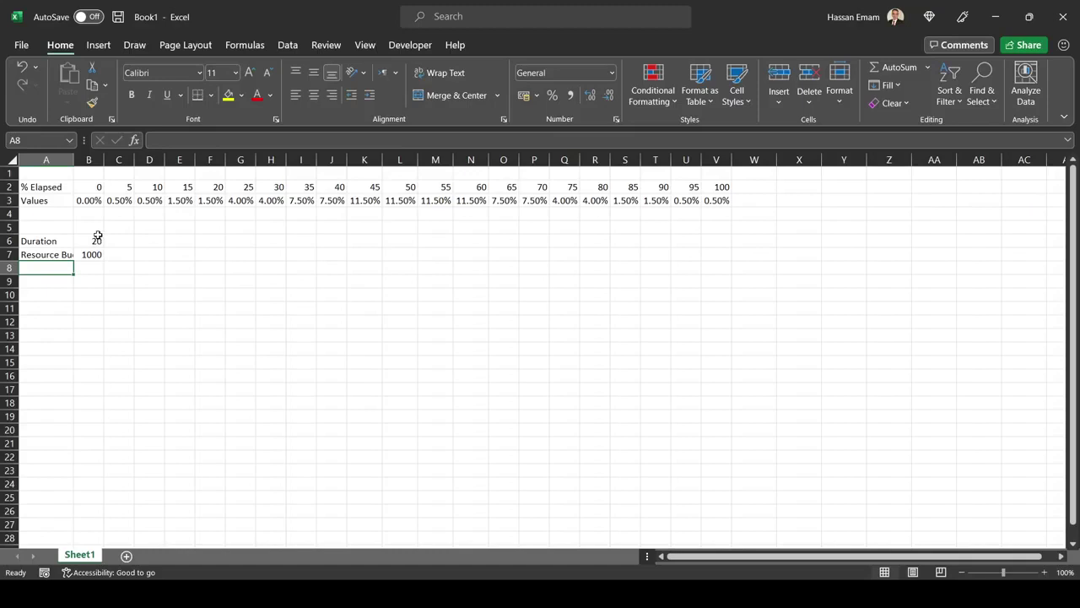
Label cell A4 "Cum Val" and start the cumulative row in B4 with a reference to the first value in B3.
click(56, 211)
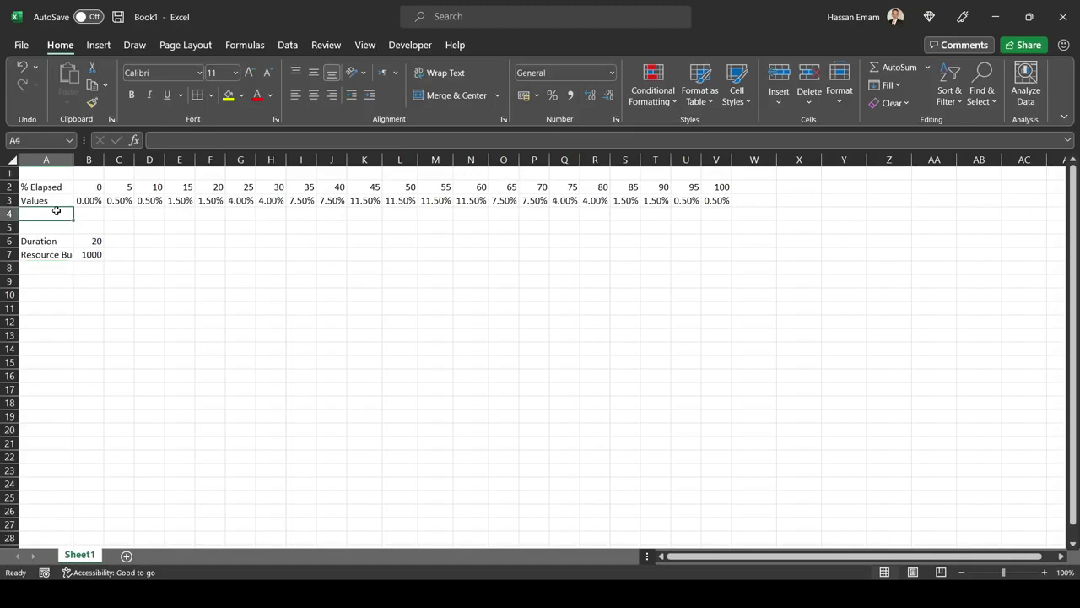
text(Cum)
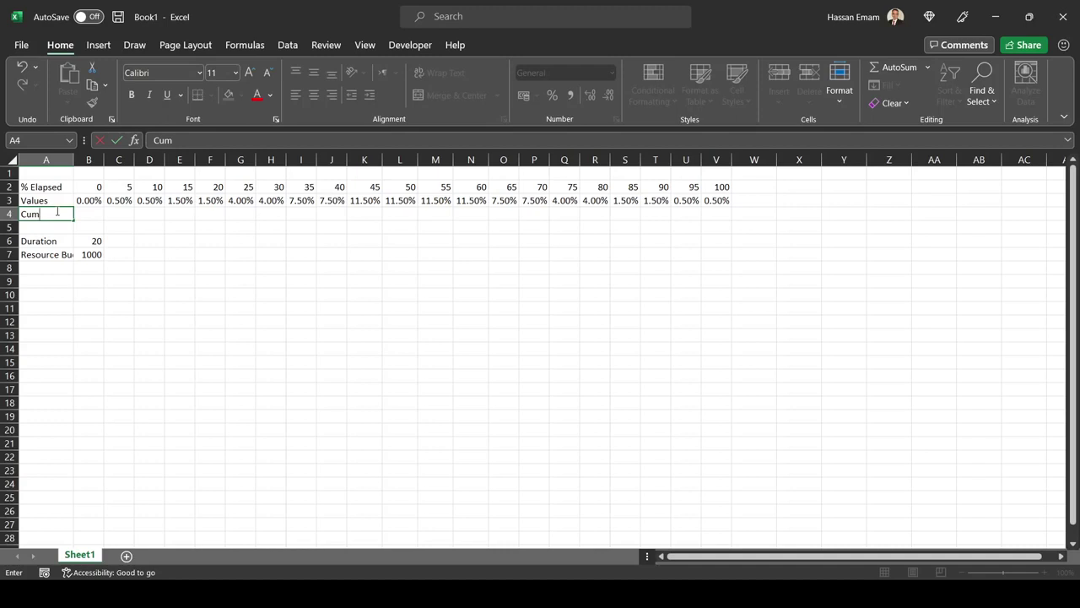
text(Val)
key(Return)
key(Up)
key(Right)
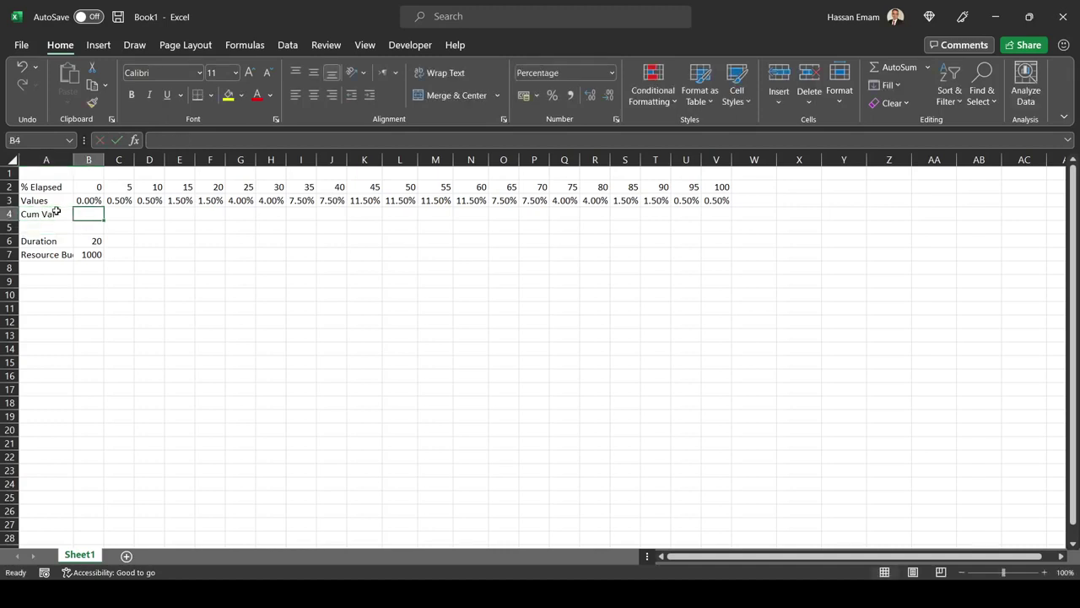
text(=)
key(Up)
key(Return)
Enter the running-total formula =C3+B4 in cell C4 and fill it across to V4.
key(Up)
key(Right)
text(=)
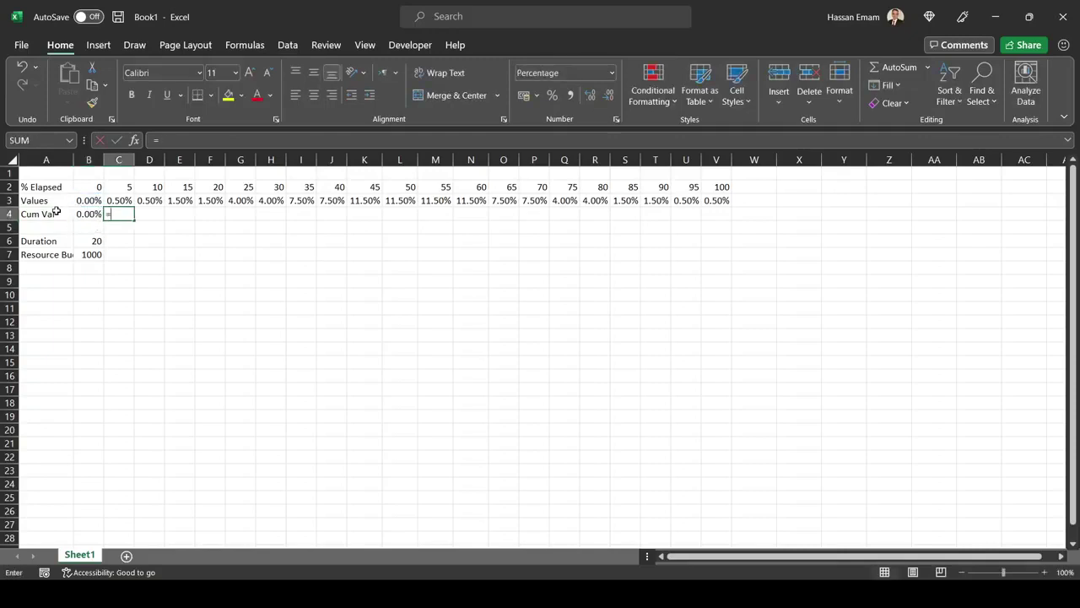
key(Up)
key(Left)
key(Right)
text(+)
key(Left)
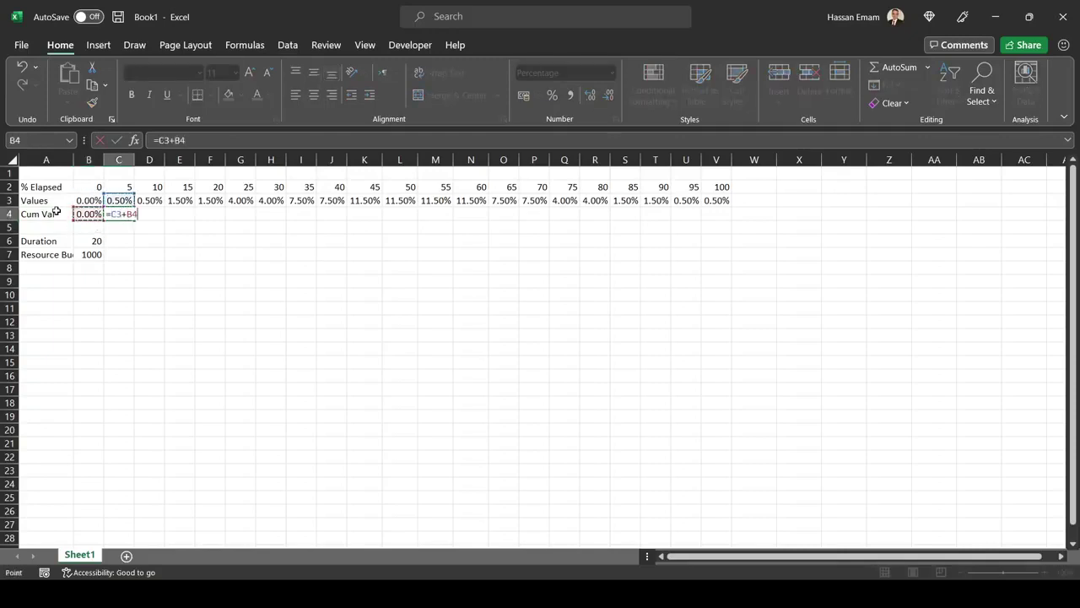
key(Return)
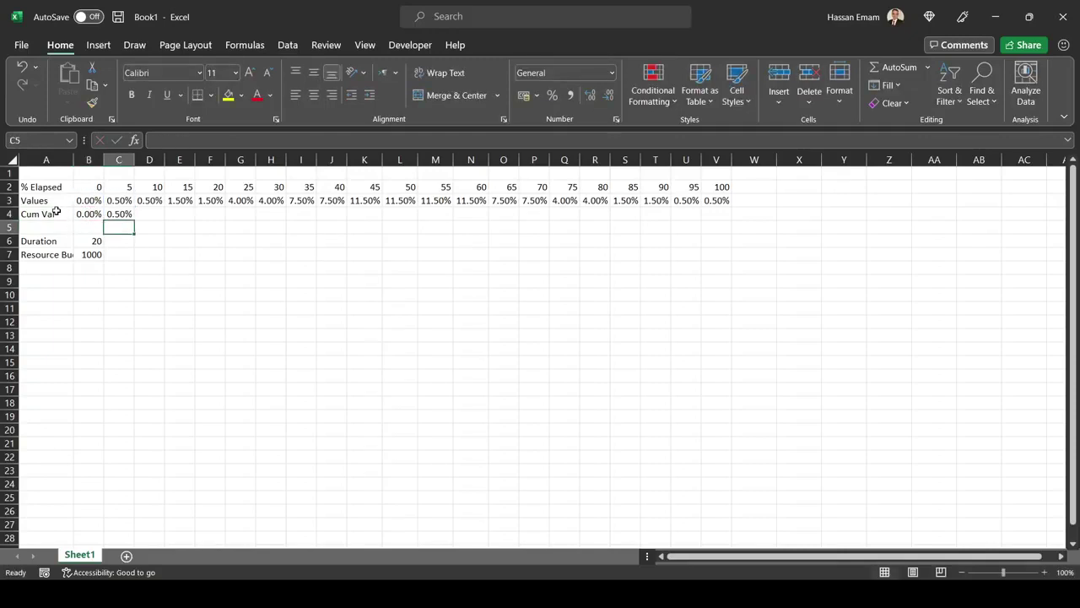
click(126, 214)
drag(132, 220, 718, 216)
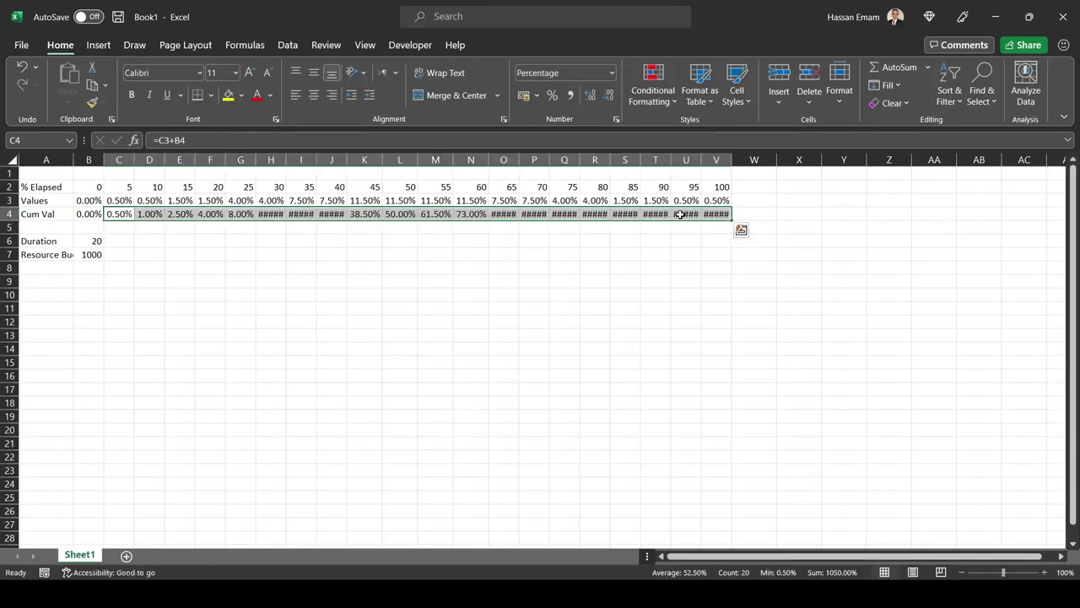
Autofit the widths of columns B through V to their contents.
double_click(733, 161)
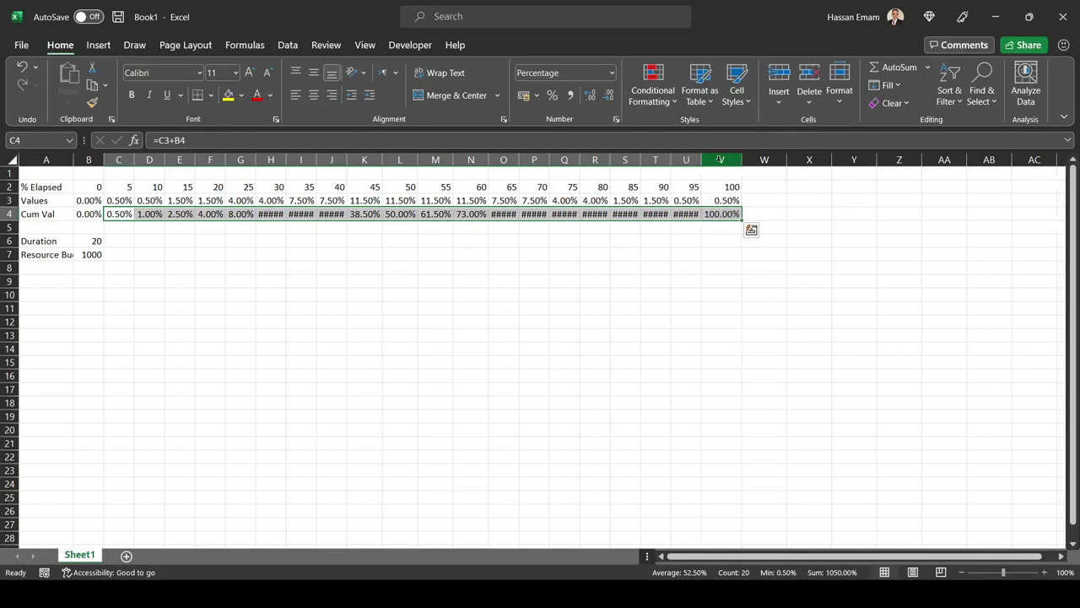
drag(719, 159, 91, 106)
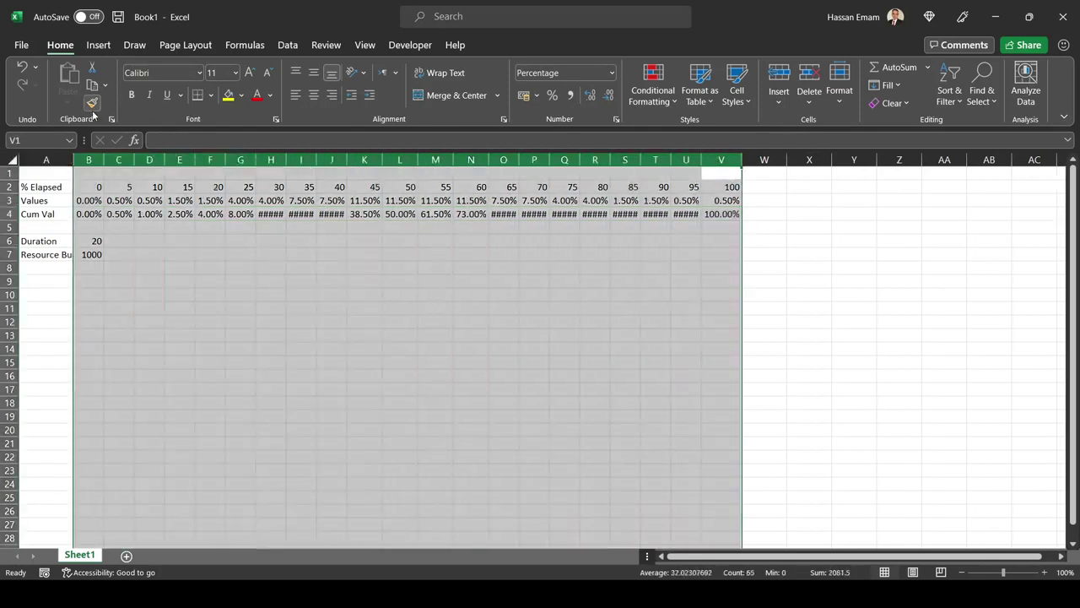
double_click(104, 160)
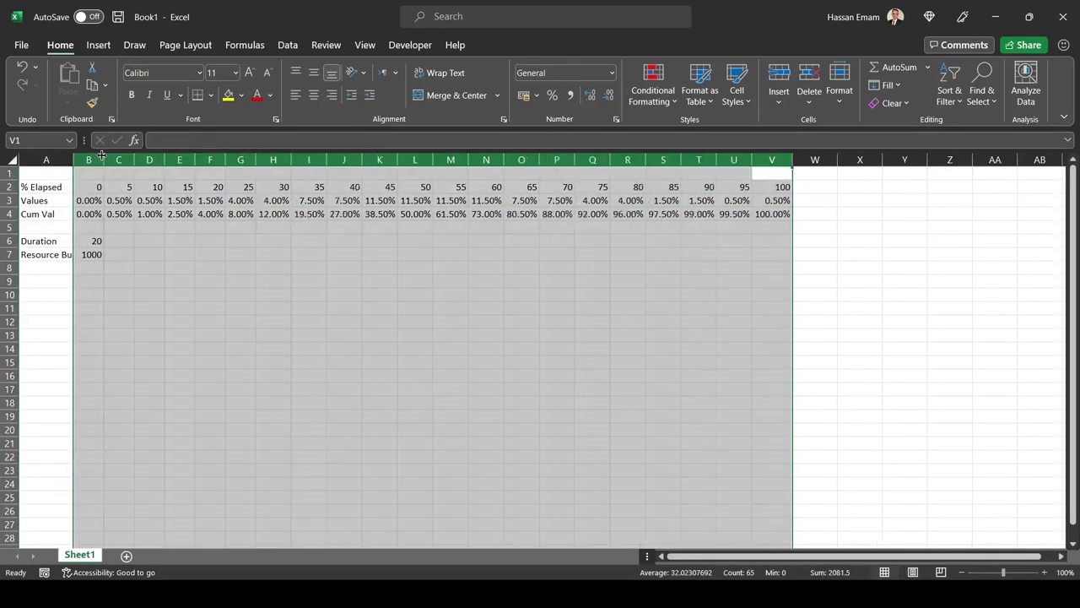
click(152, 252)
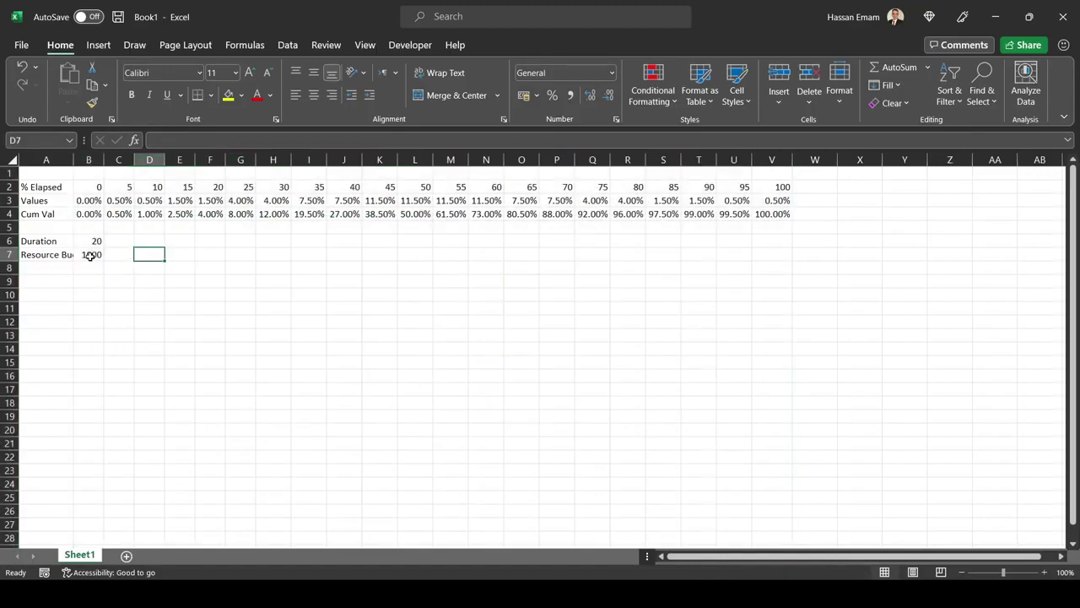
Enter the label "Activity" in cell A11.
click(68, 308)
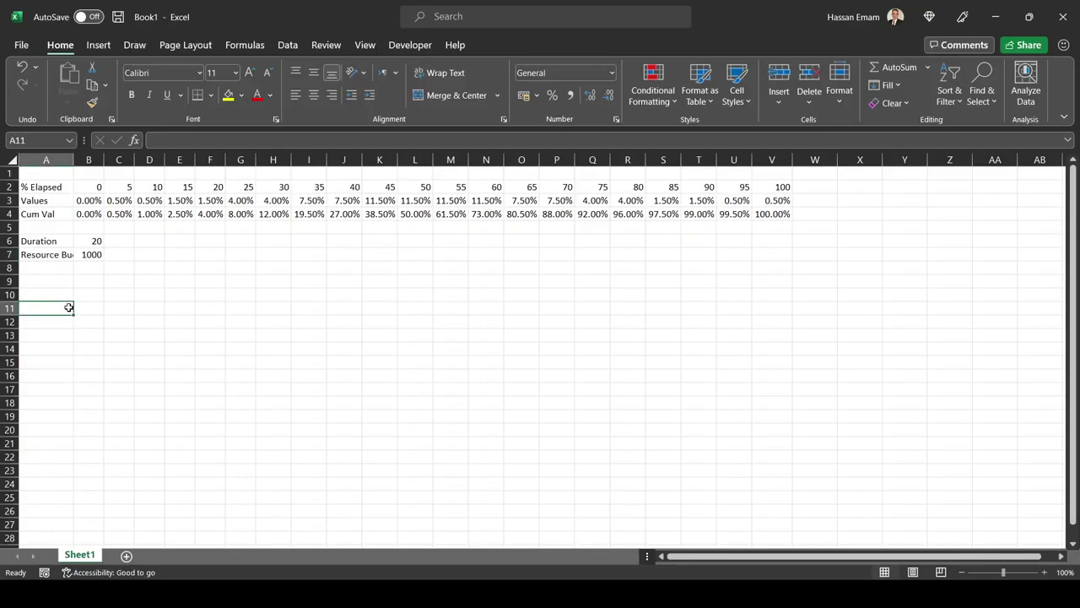
text(Activity)
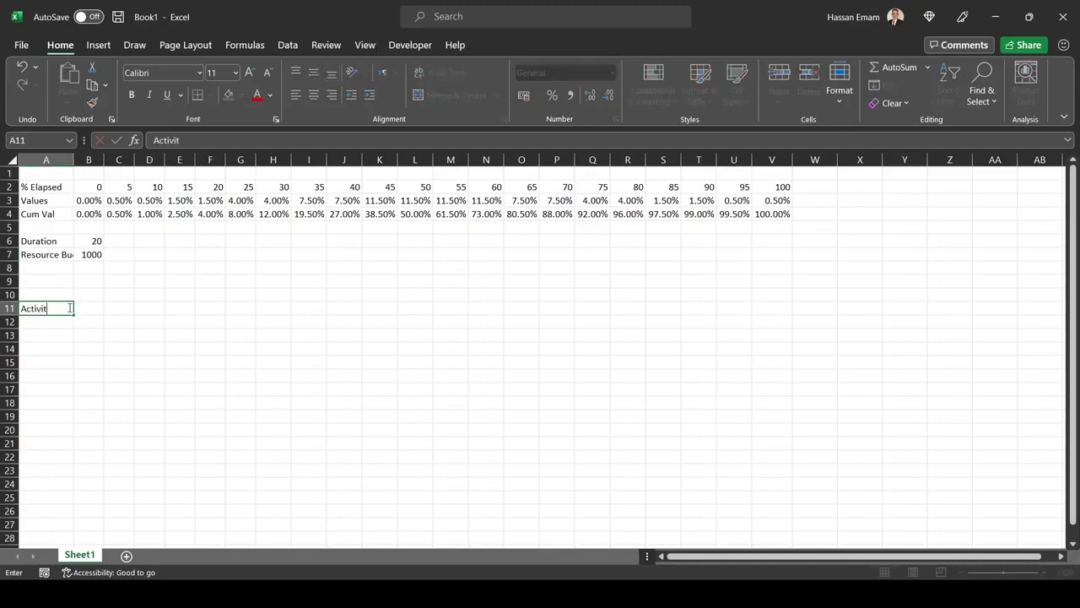
key(Tab)
Number the activity days in row 10, entering 1 to 4 from B10 and extending the series to 20 in U10.
key(Up)
key(Right)
key(Left)
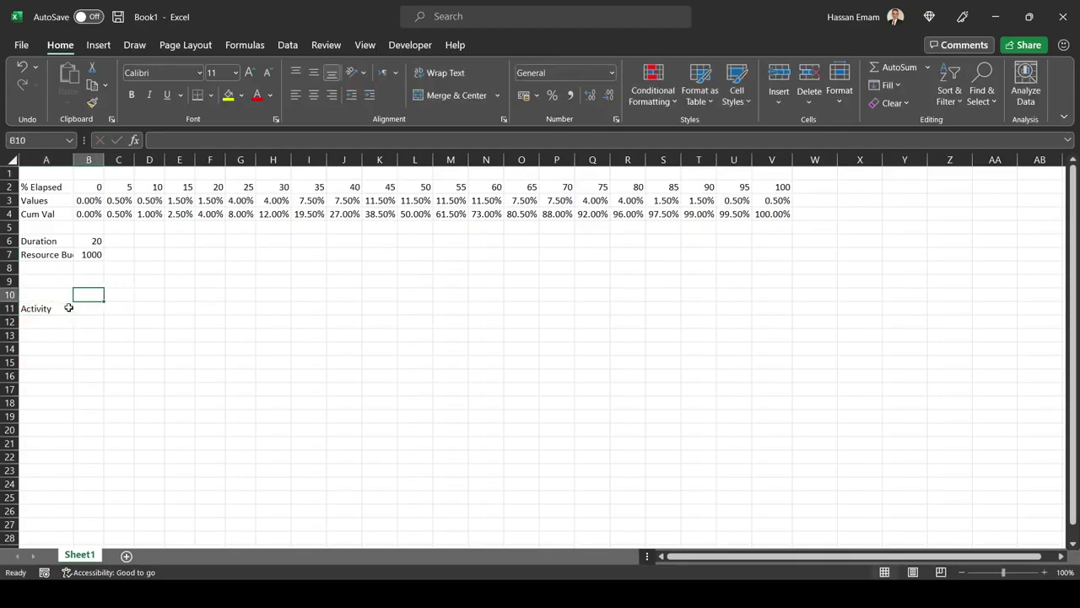
text(1)
key(Tab)
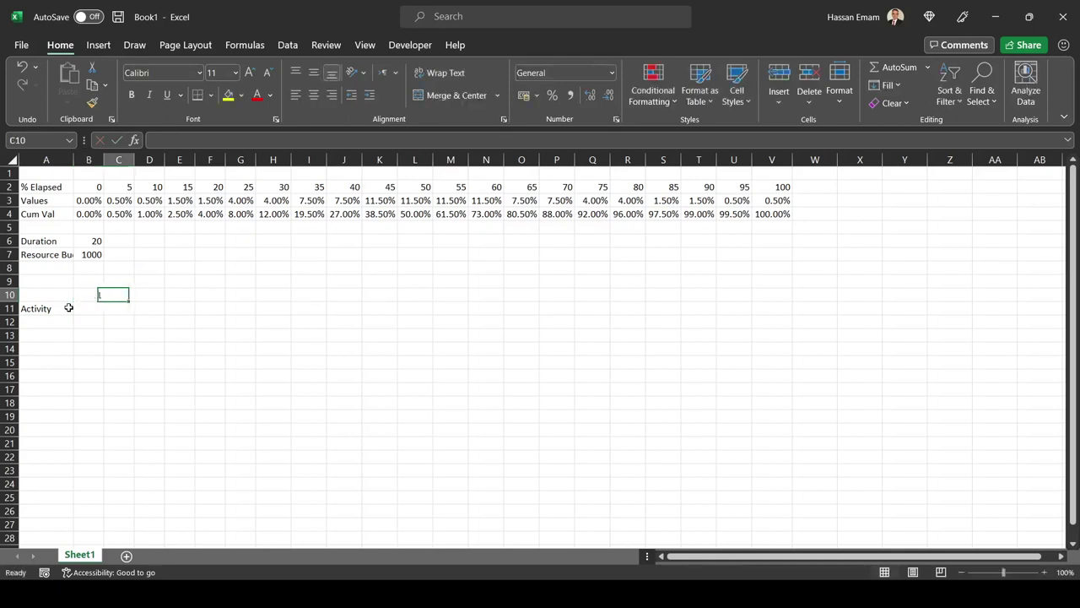
text(2)
key(Tab)
text(3)
key(Tab)
text(4)
key(Tab)
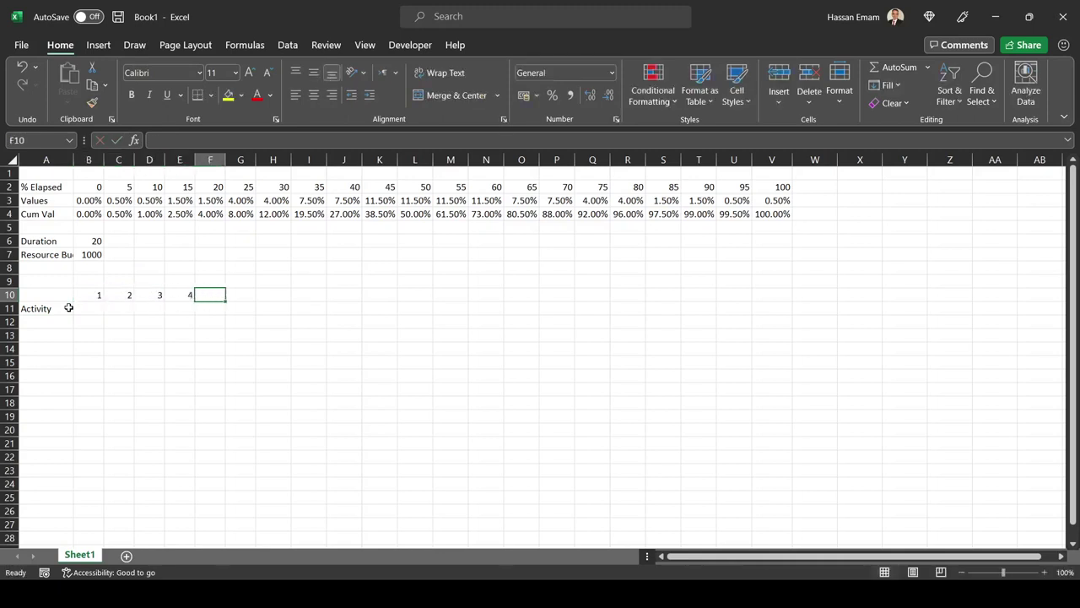
drag(88, 294, 746, 306)
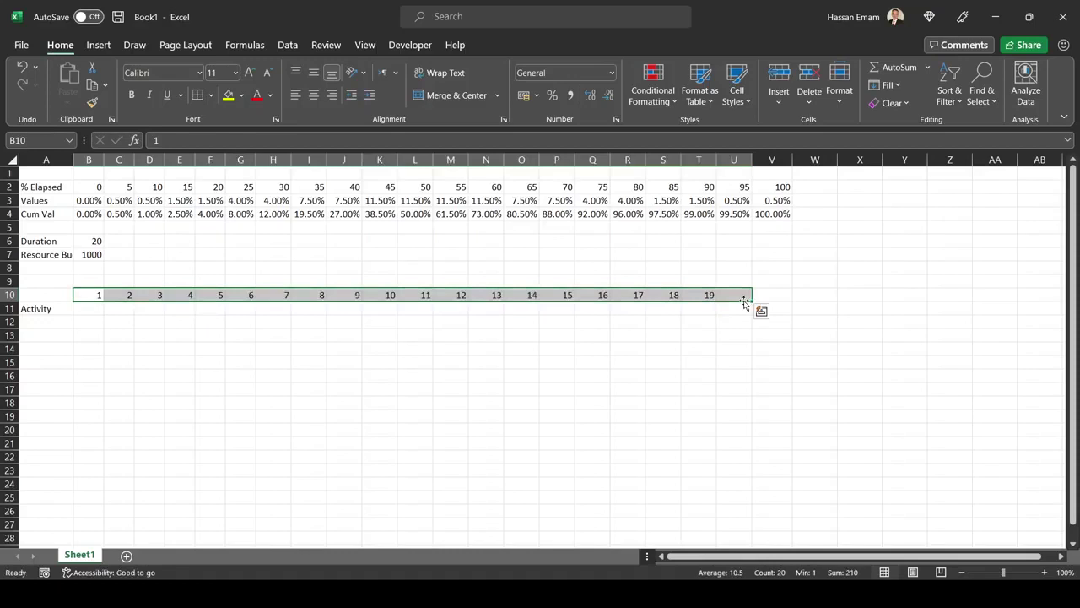
Move the "Activity" label down to A12 and enter =B10/$U$10 in cell B11.
click(44, 310)
drag(52, 317, 53, 330)
click(87, 314)
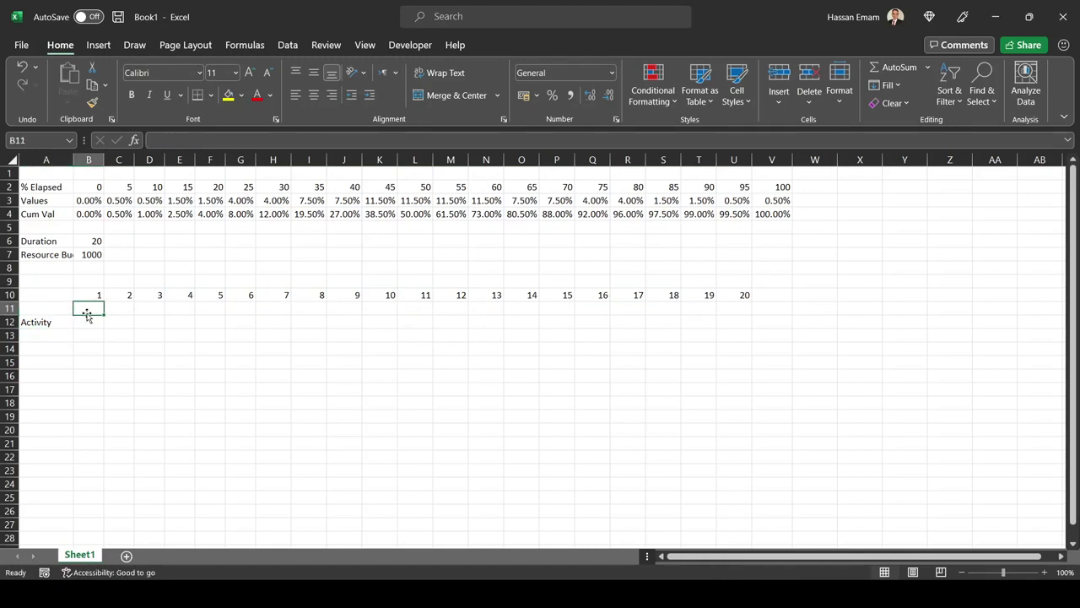
text(=)
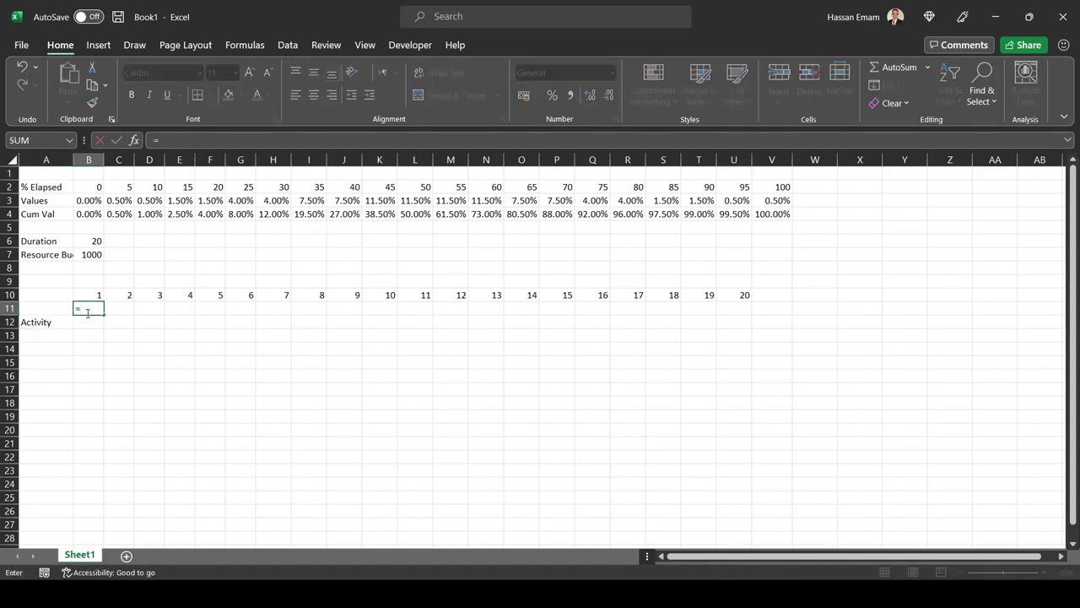
key(Up)
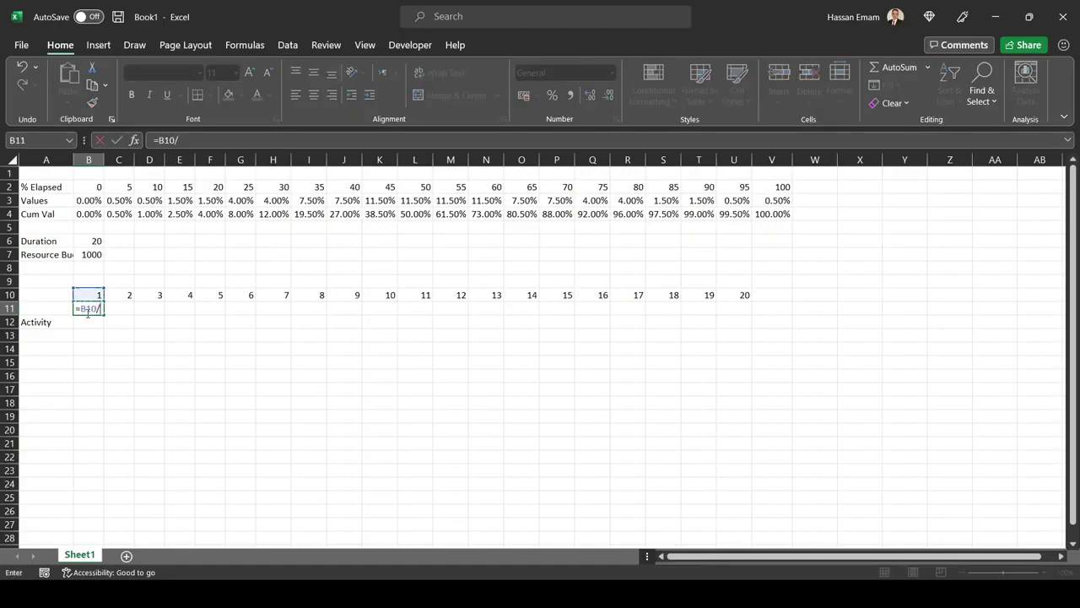
text(/)
key(Right)
key(ctrl+Right)
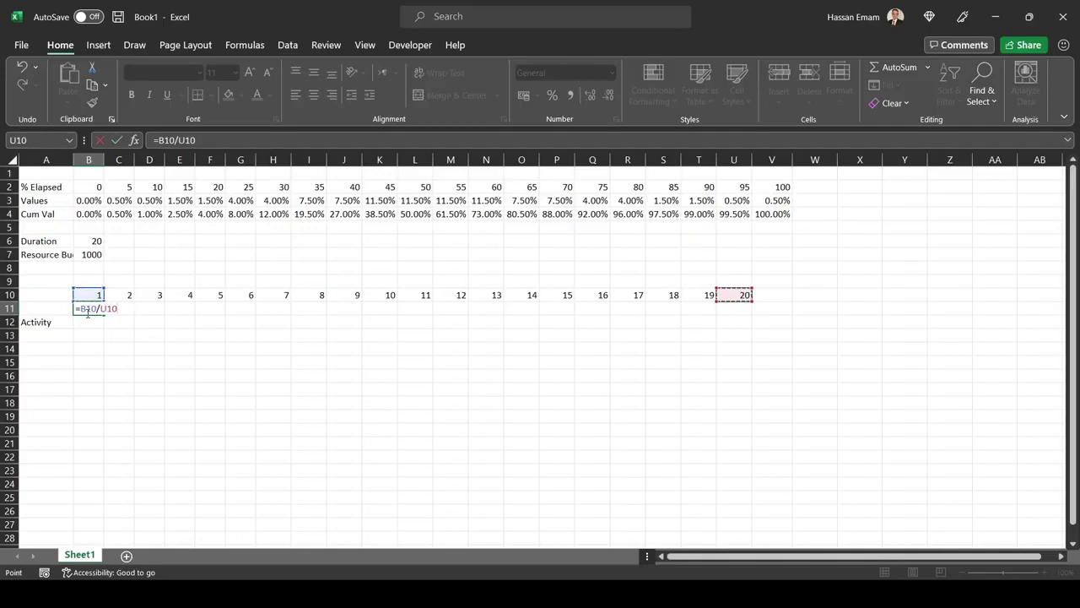
key(F4)
key(ctrl+Return)
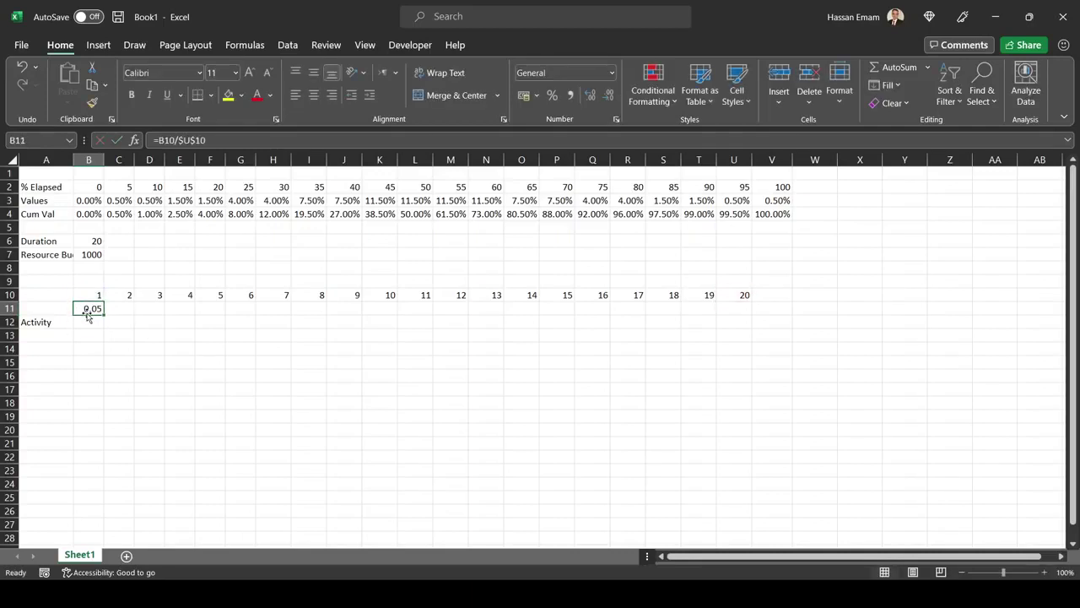
Format cell B11 as a percentage and fill its formula across to U11.
click(552, 95)
drag(104, 314, 748, 331)
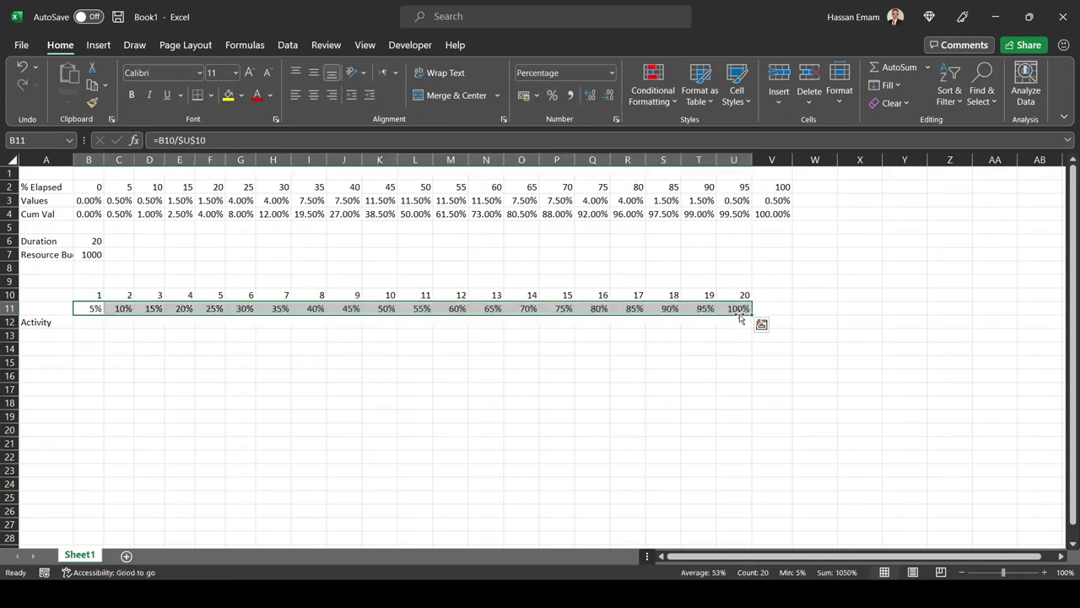
click(84, 322)
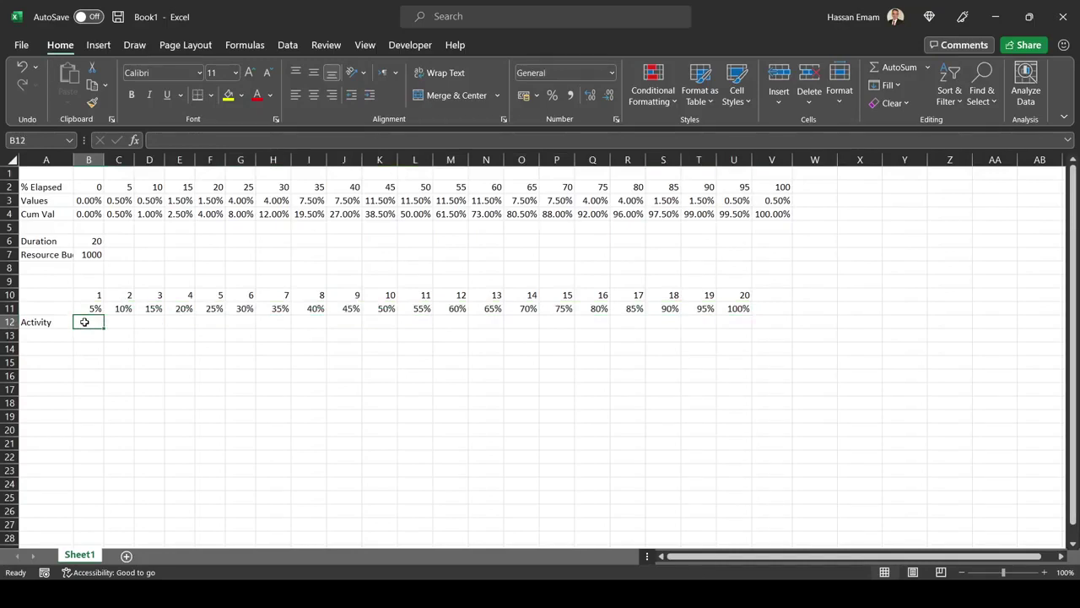
text(=)
key(Up)
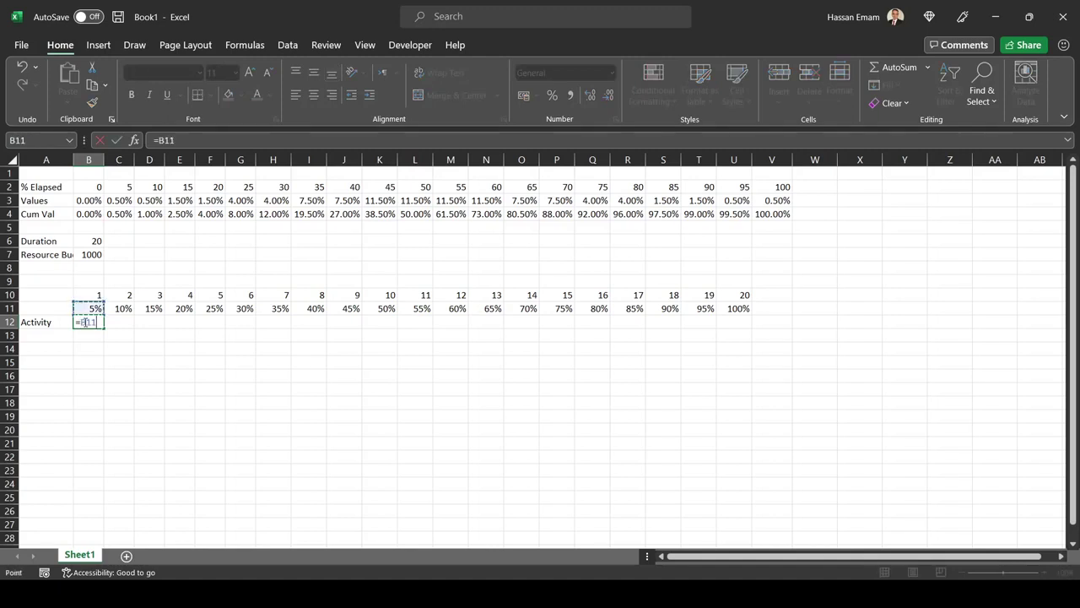
text(*)
key(Up)
key(Up)
key(Up)
key(Up)
key(Up)
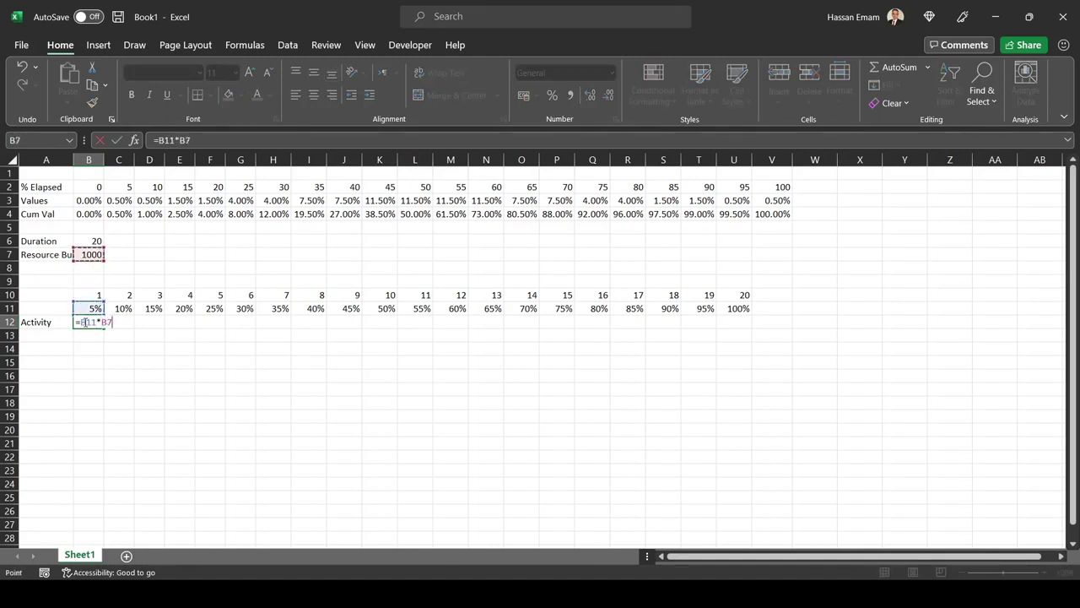
text(*)
key(Up)
key(Up)
key(Up)
key(Up)
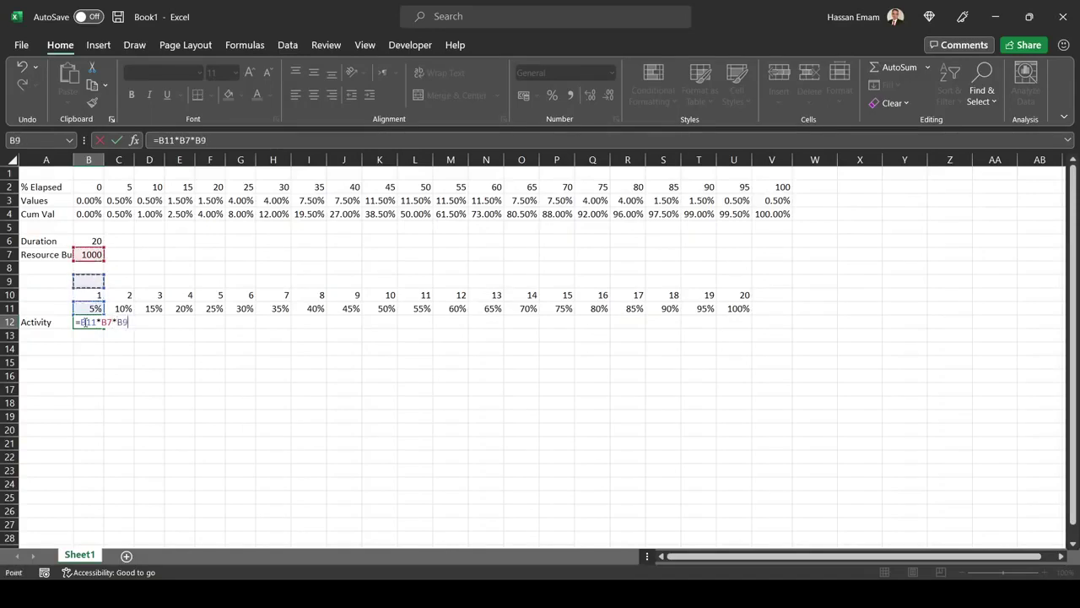
key(Up)
key(Up)
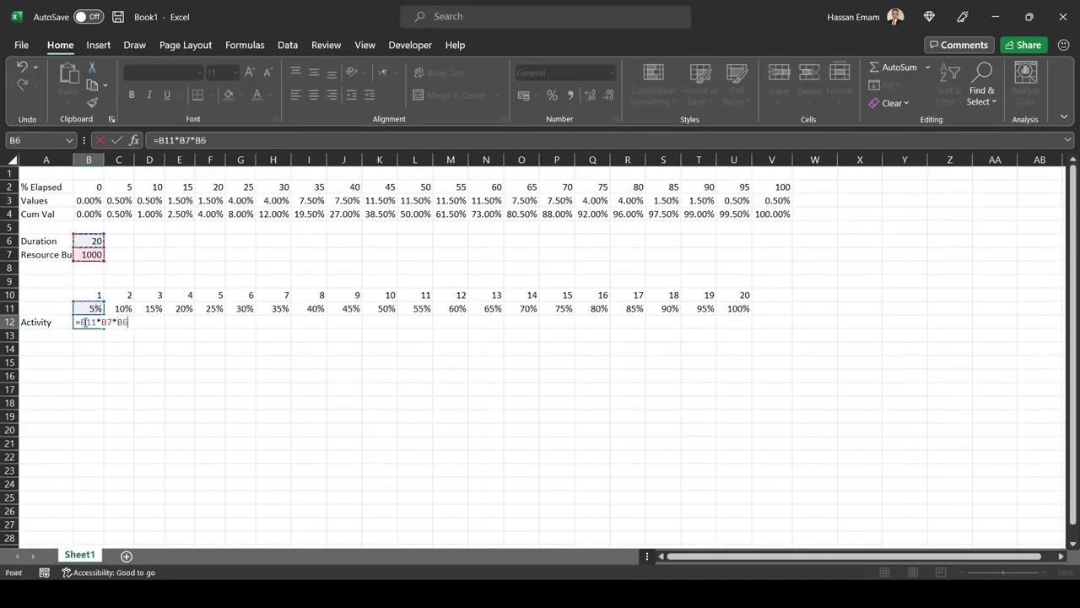
key(Escape)
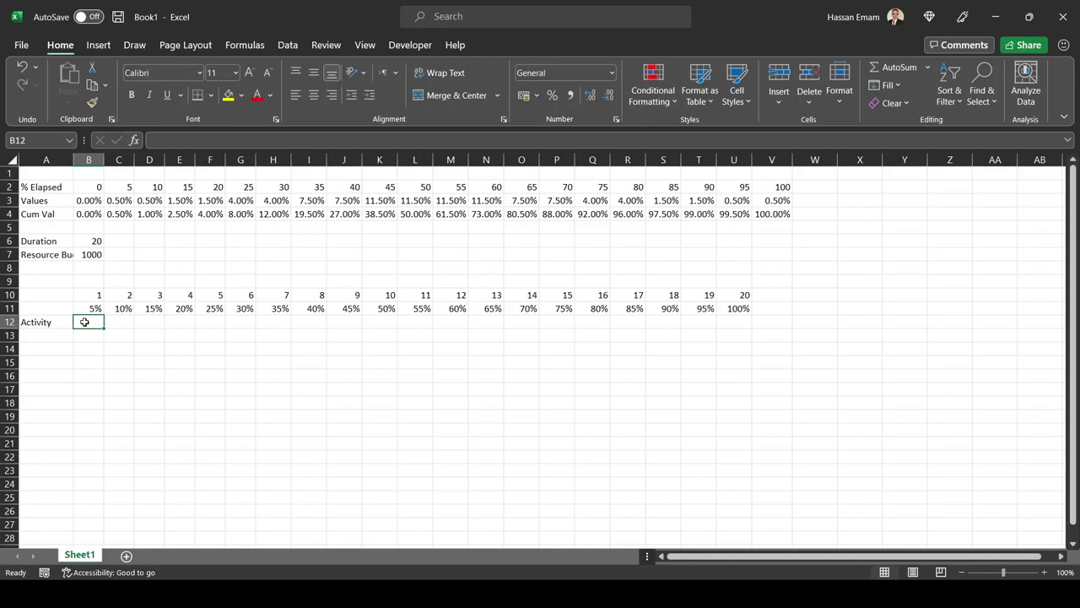
Enter =$B$7*C3 in cell B12 and fill the formula across to U12.
text(=)
key(Up)
key(Up)
key(Up)
key(Up)
key(Up)
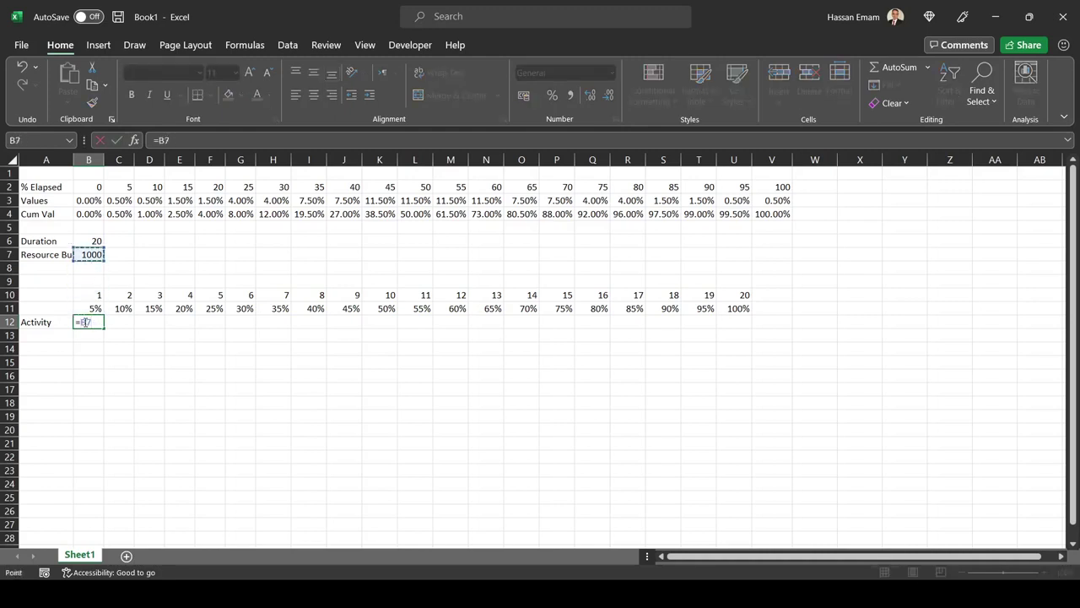
key(F4)
text(*)
key(Up)
key(Up)
key(Up)
key(Right)
key(Down)
key(Left)
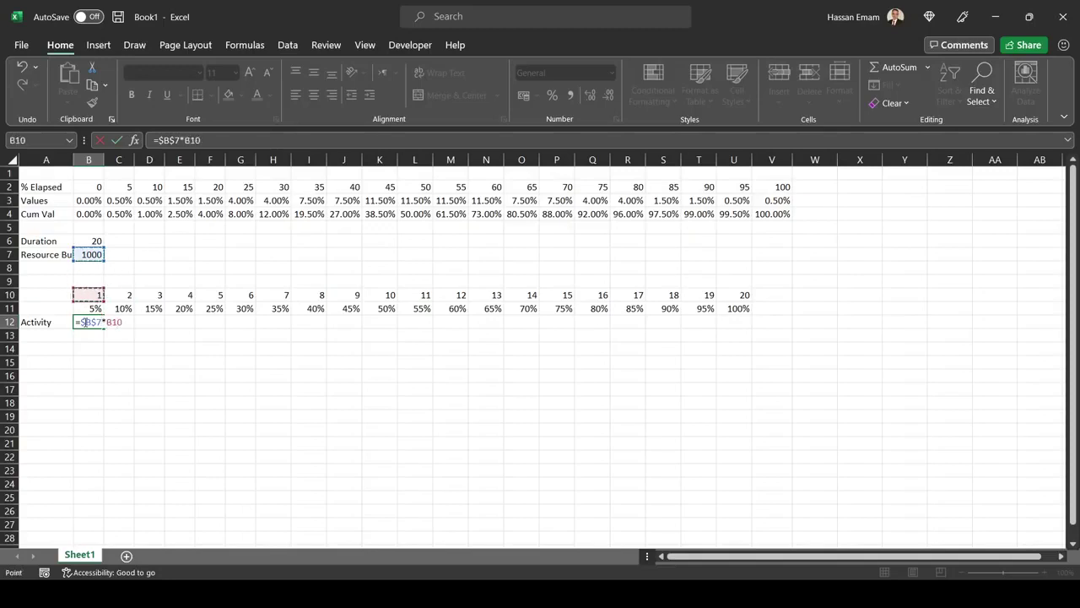
key(Up)
key(Right)
key(Up)
key(Up)
key(Up)
key(Up)
key(Up)
key(Up)
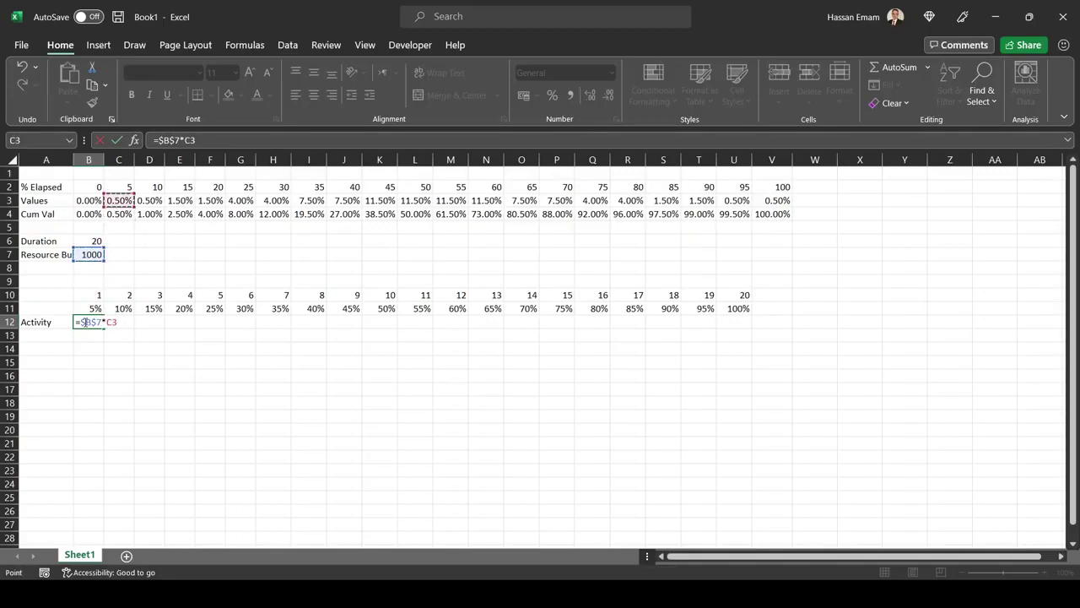
key(Down)
key(Up)
key(Return)
click(87, 323)
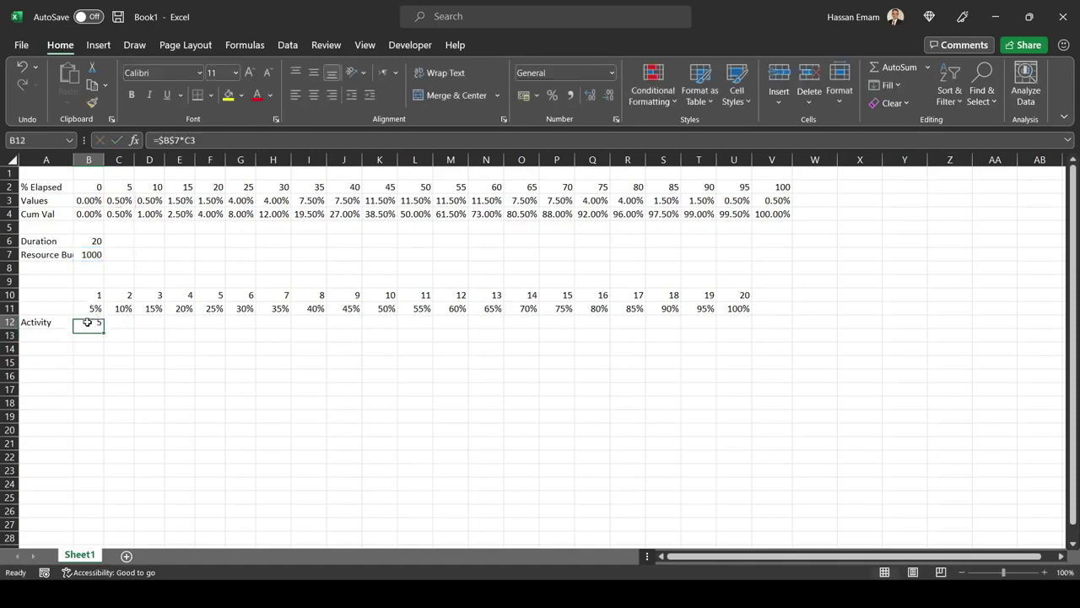
drag(106, 328, 755, 313)
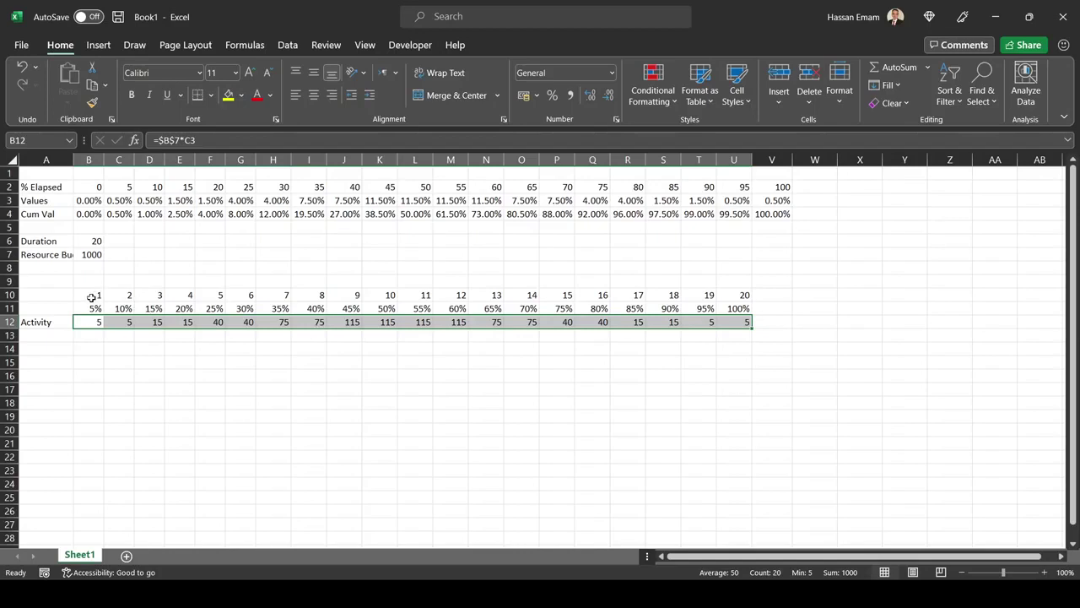
Insert a clustered column chart from the day numbers in B10:U10 and the Activity values in B12:U12.
drag(91, 297, 739, 293)
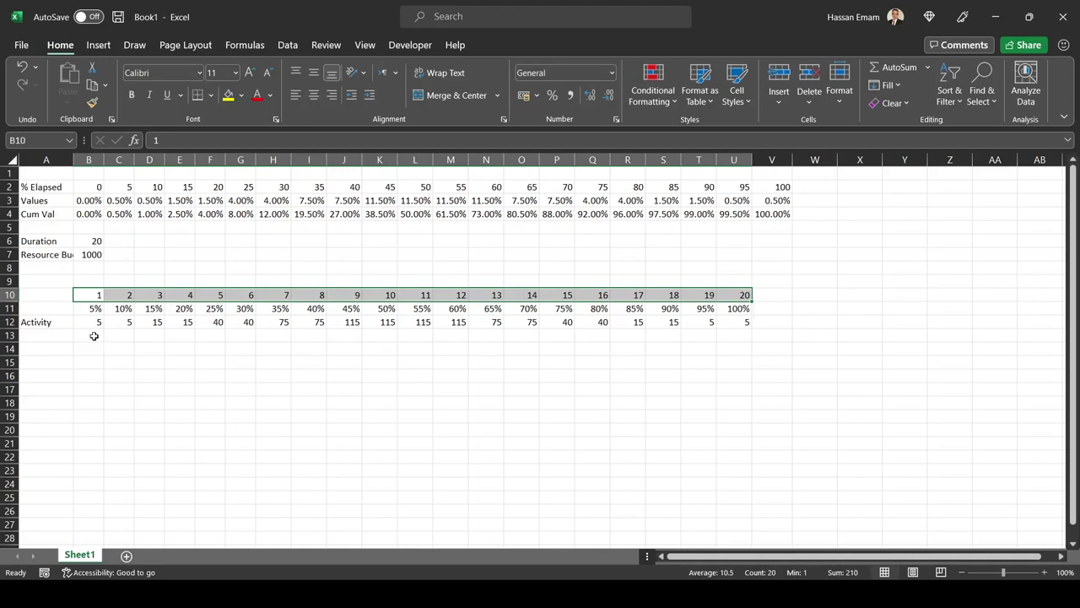
drag(94, 322, 746, 322)
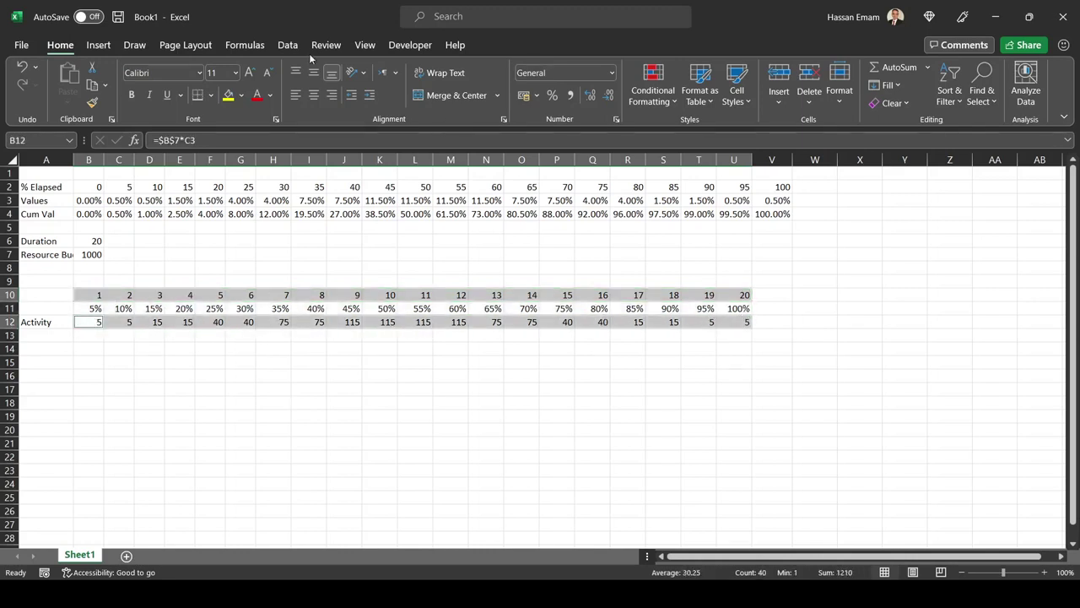
click(103, 48)
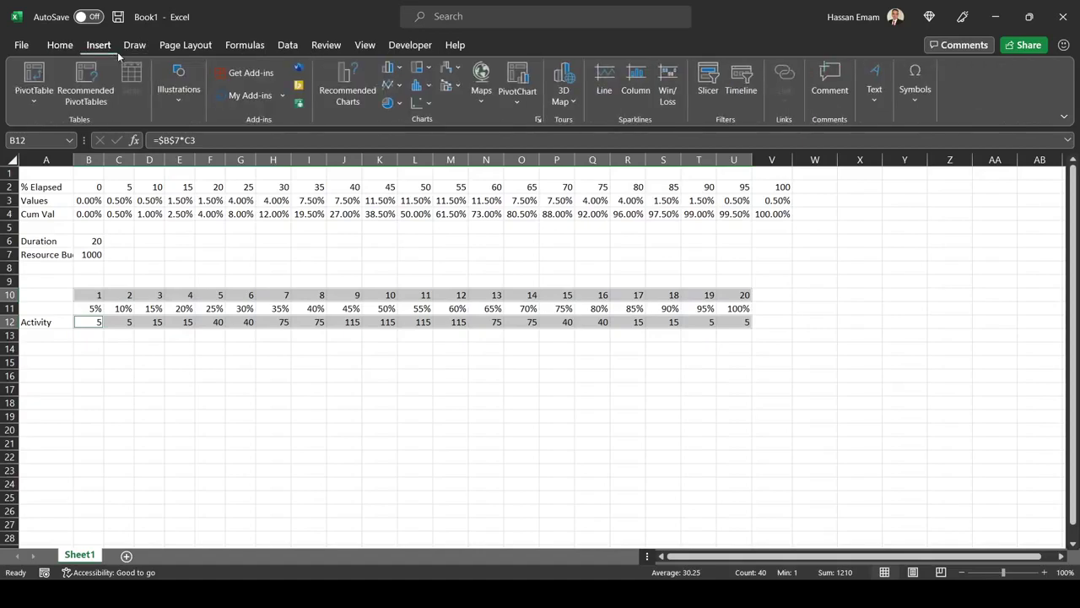
click(340, 78)
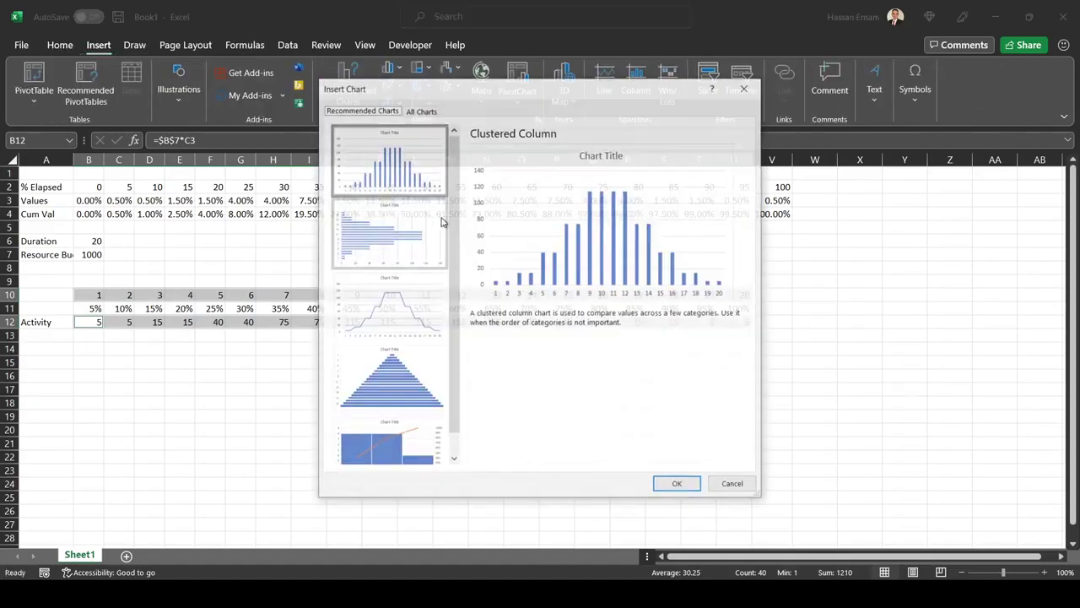
click(675, 484)
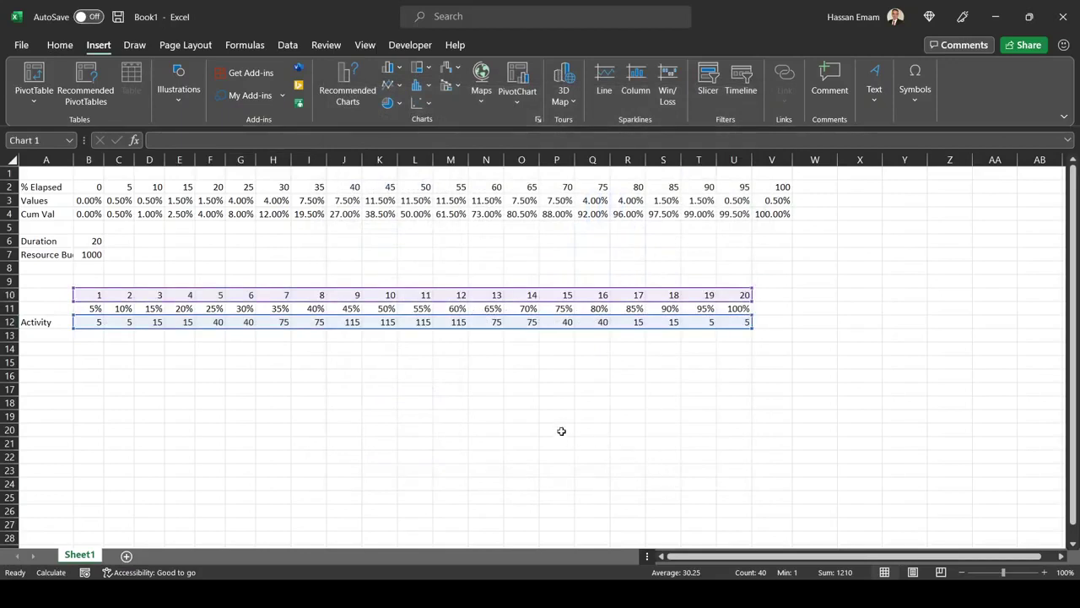
Remove the chart's title and move the chart below the Activity row so it no longer covers the data.
scroll(559, 432, down, 1)
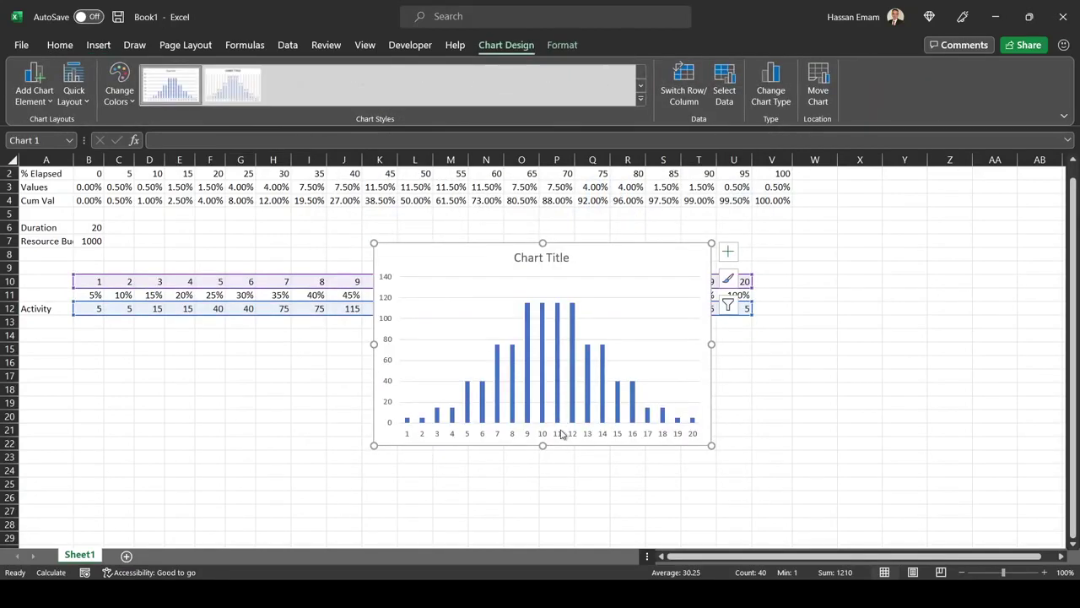
click(541, 257)
key(Delete)
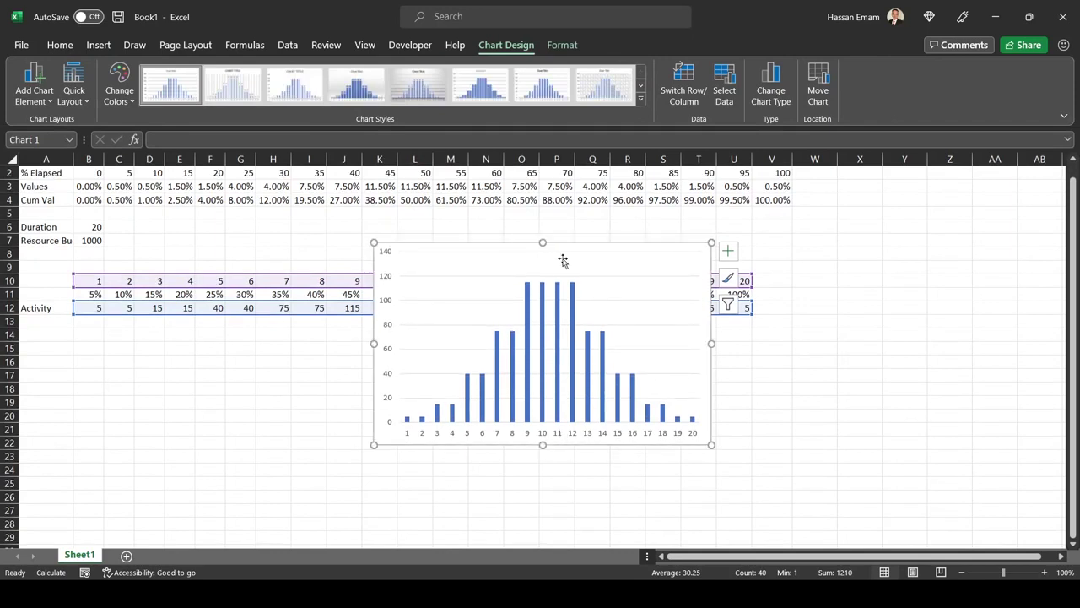
drag(585, 248, 764, 359)
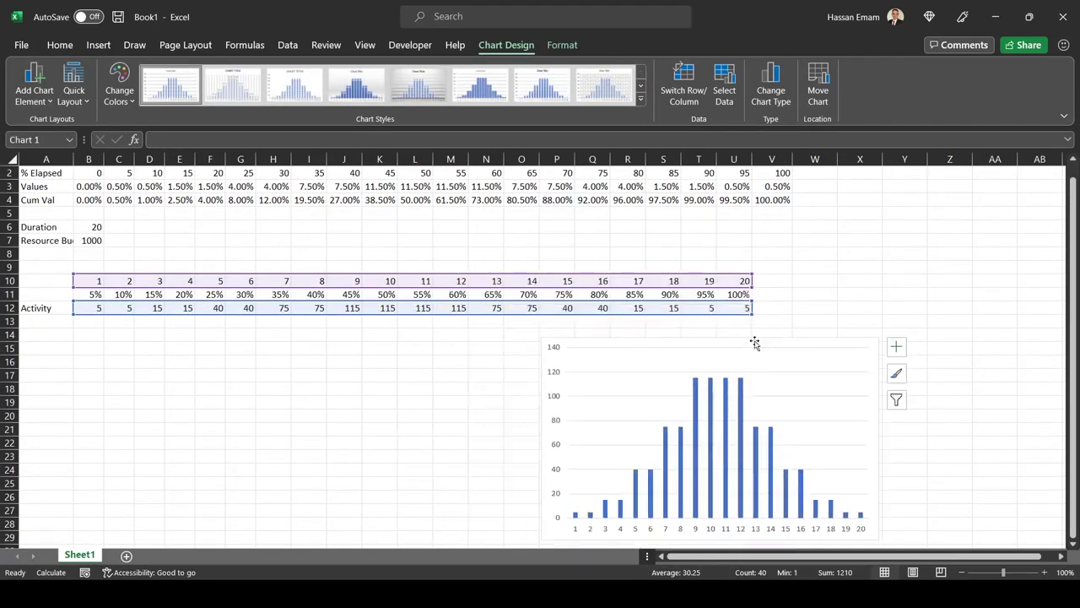
Switch to Primavera P6 and close the Modify Resource Curves dialog and the resource curves list without changes.
key(alt+Tab)
click(419, 312)
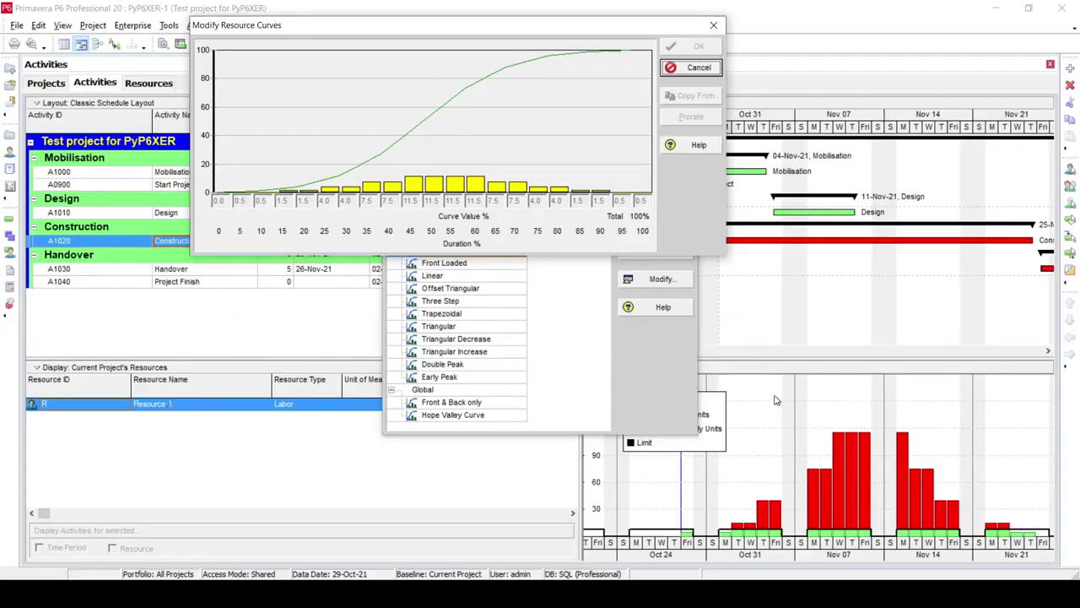
click(696, 68)
click(686, 178)
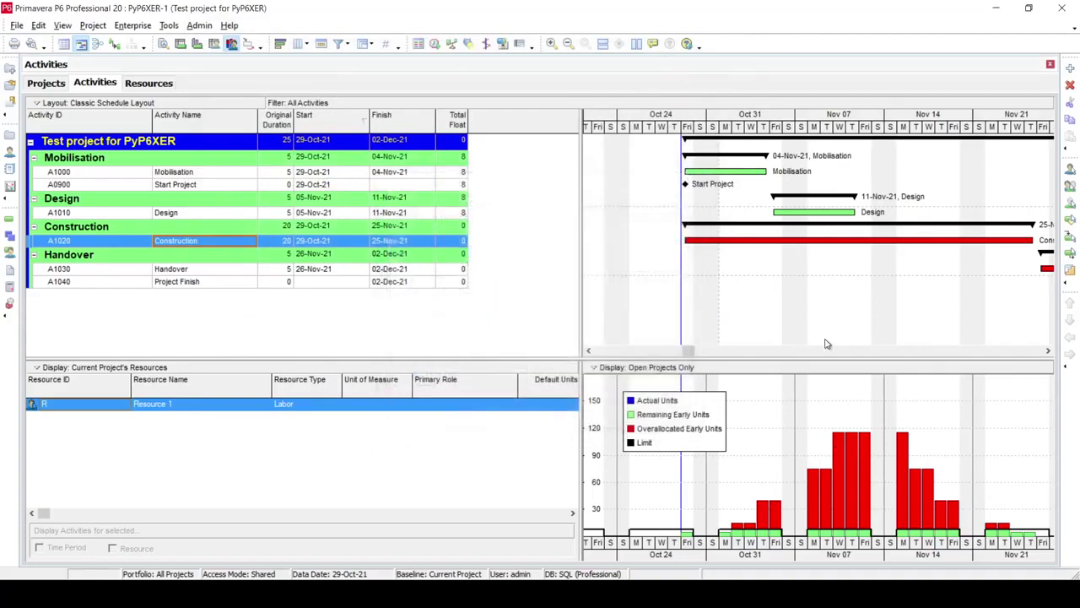
Check the Remaining Early Units for Wed Nov 10 in the resource histogram, closing the day's details when done.
click(838, 442)
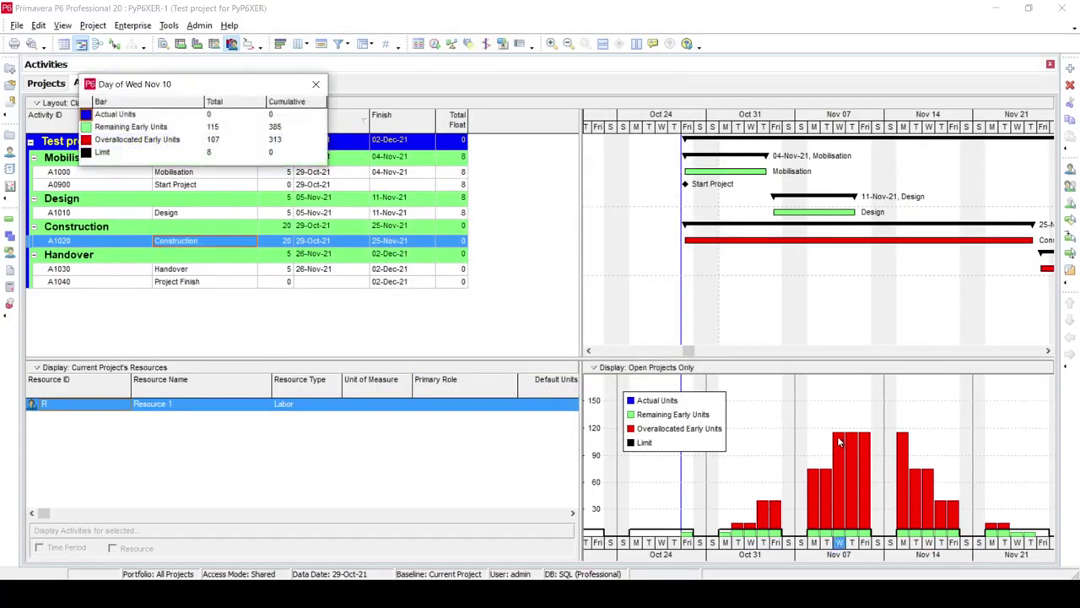
click(221, 128)
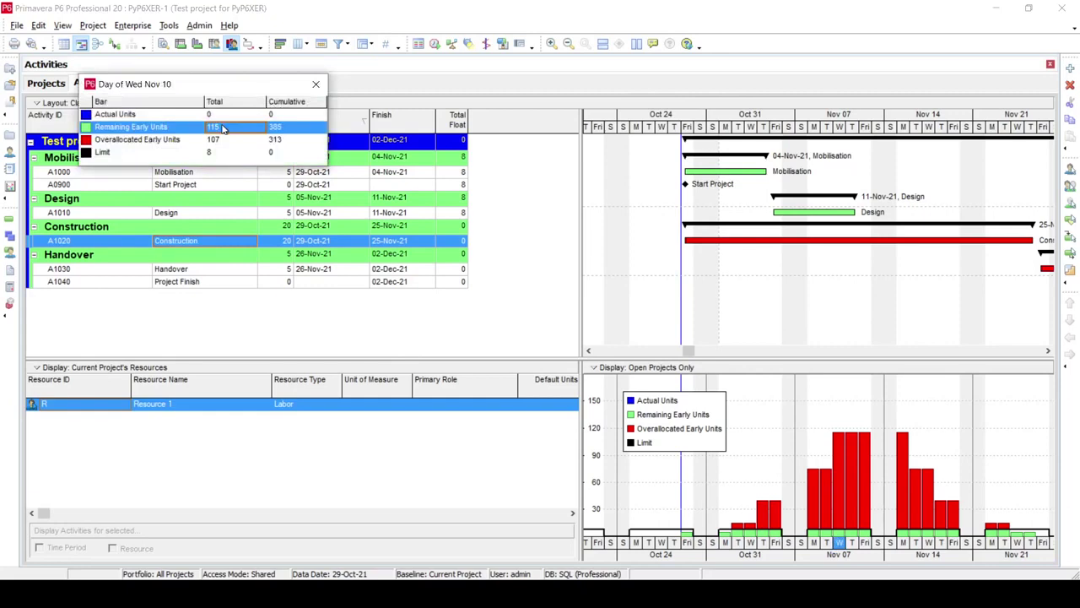
click(317, 86)
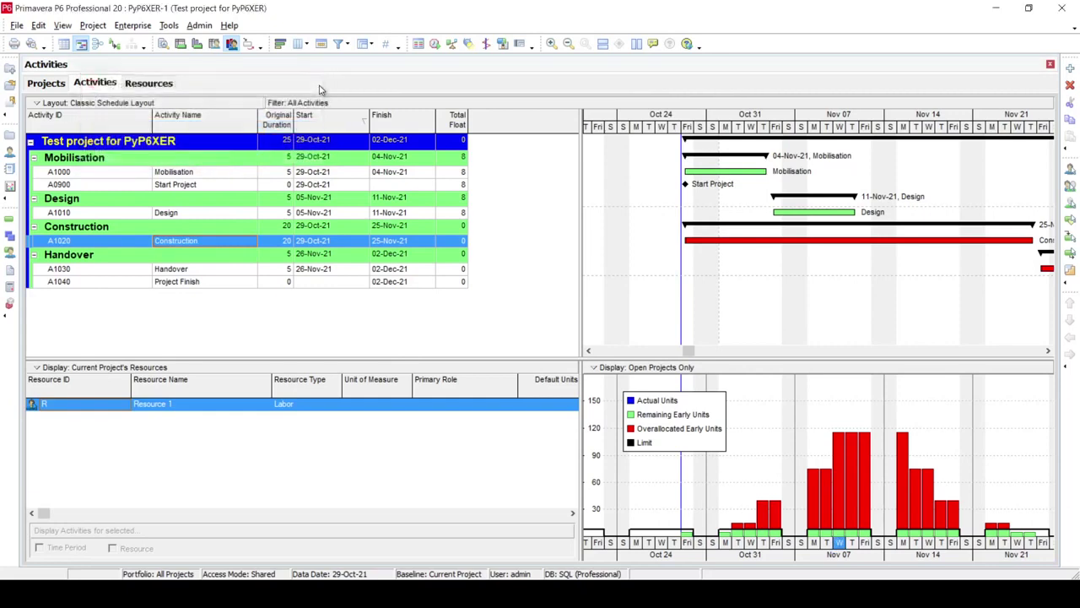
Set the original duration of the Construction activity A1020 to 10 in Primavera P6.
click(286, 242)
key(alt+Tab)
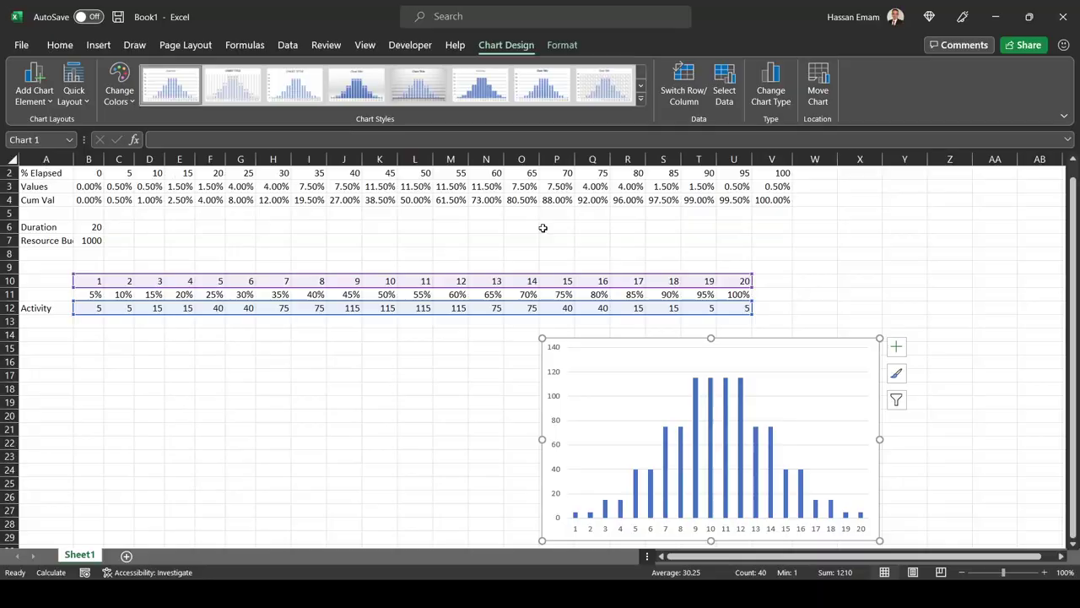
key(alt+Tab)
text(10)
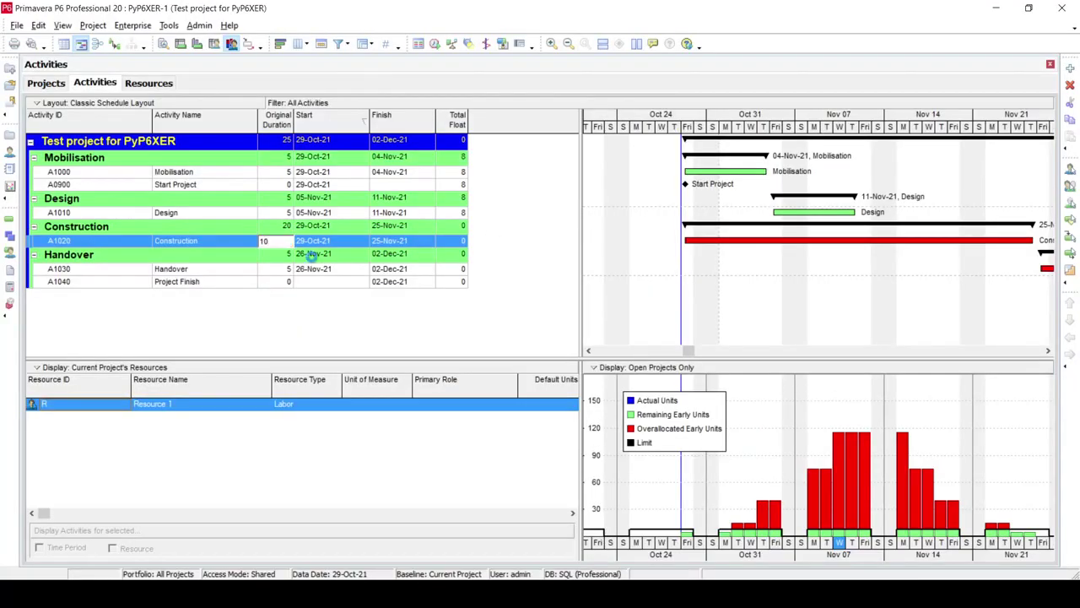
key(Return)
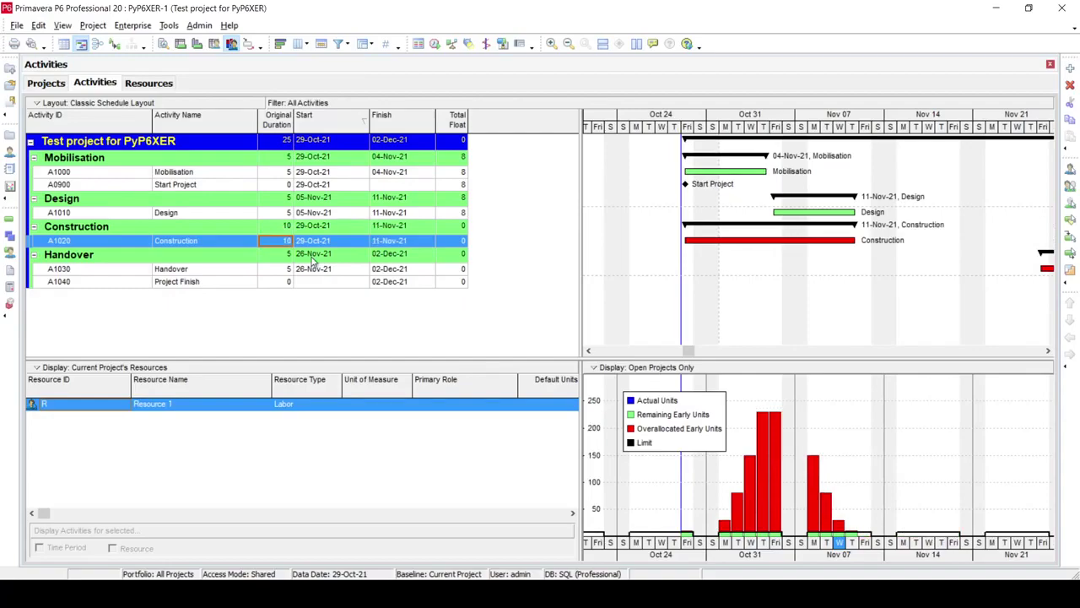
Switch to Excel and clear the contents of L10:U12, covering days 11 to 20.
key(alt+Tab)
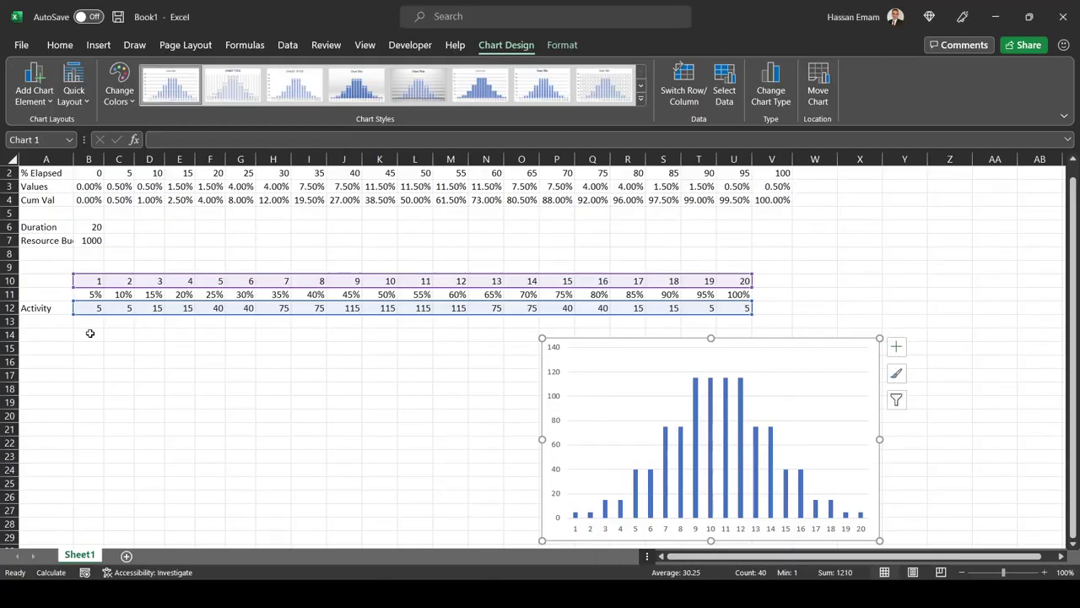
click(95, 308)
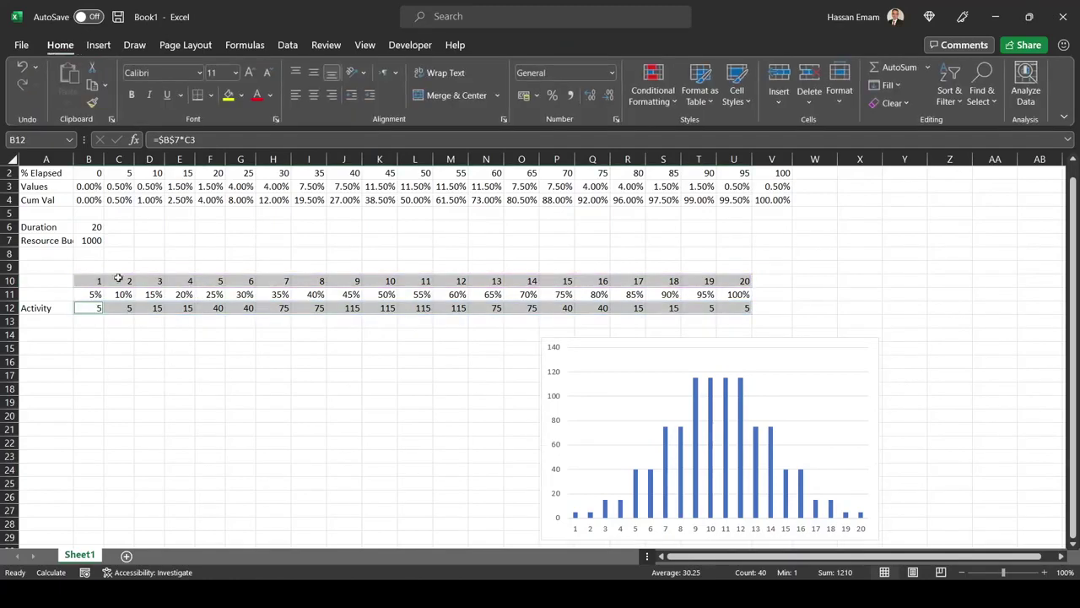
drag(420, 281, 747, 310)
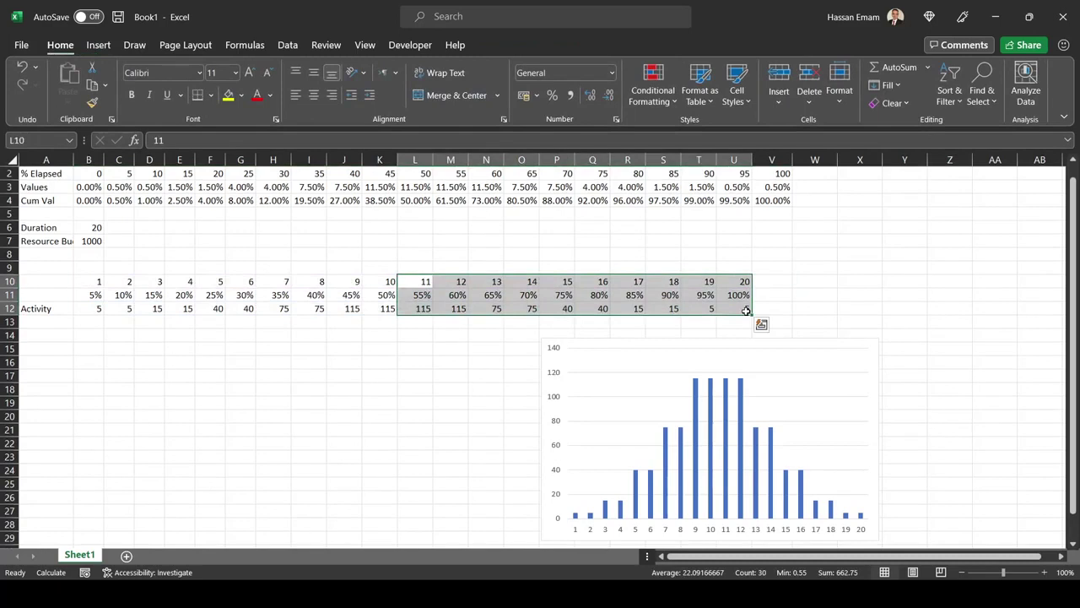
key(Delete)
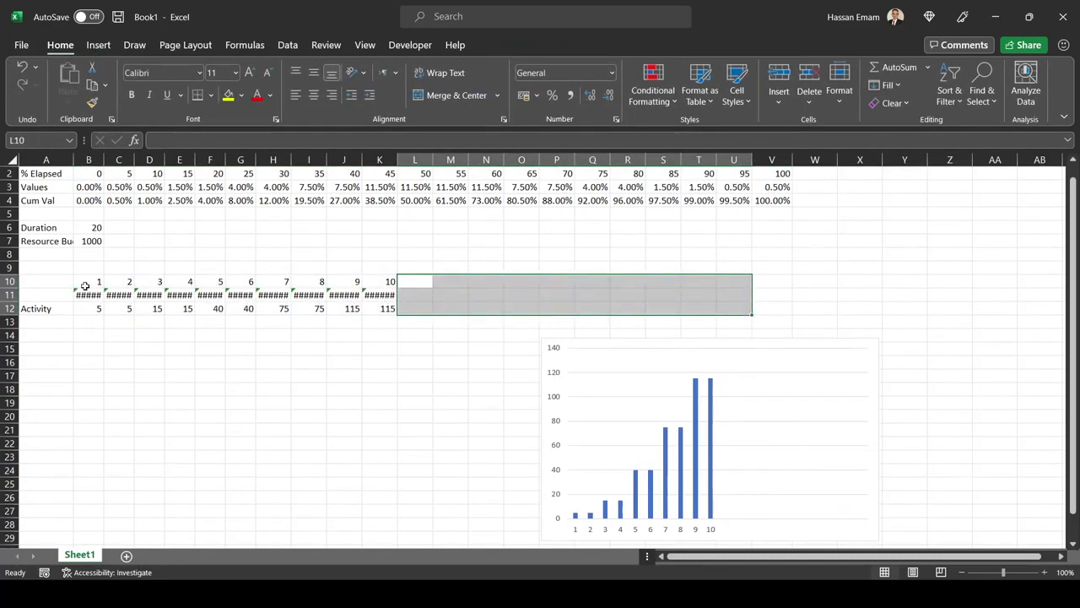
Change the formula in cell B11 to =B10/$B$6 so it divides by the Duration cell.
double_click(88, 295)
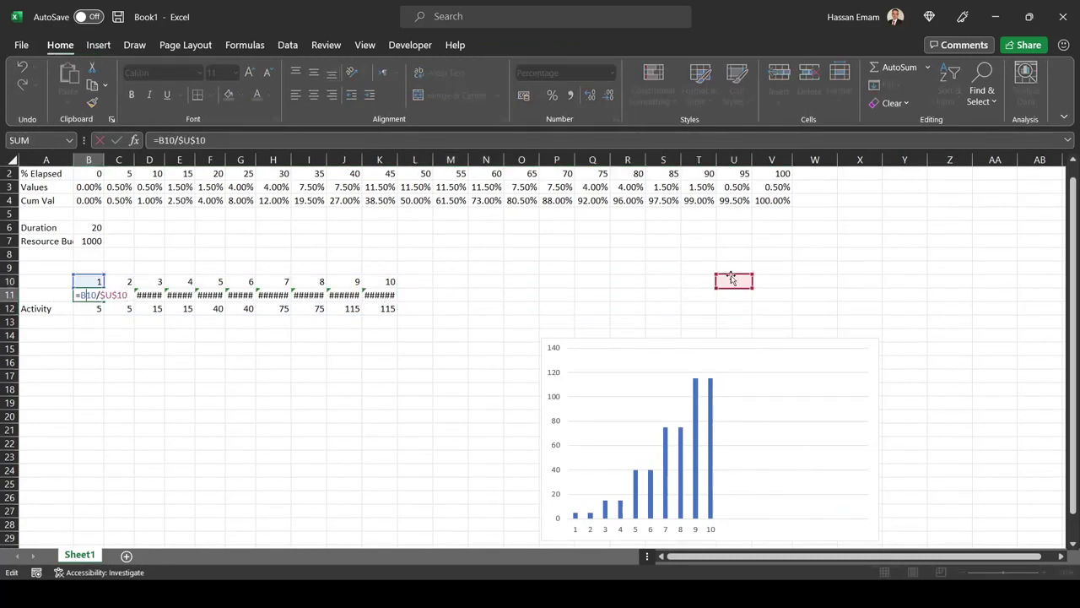
drag(733, 281, 97, 226)
key(Return)
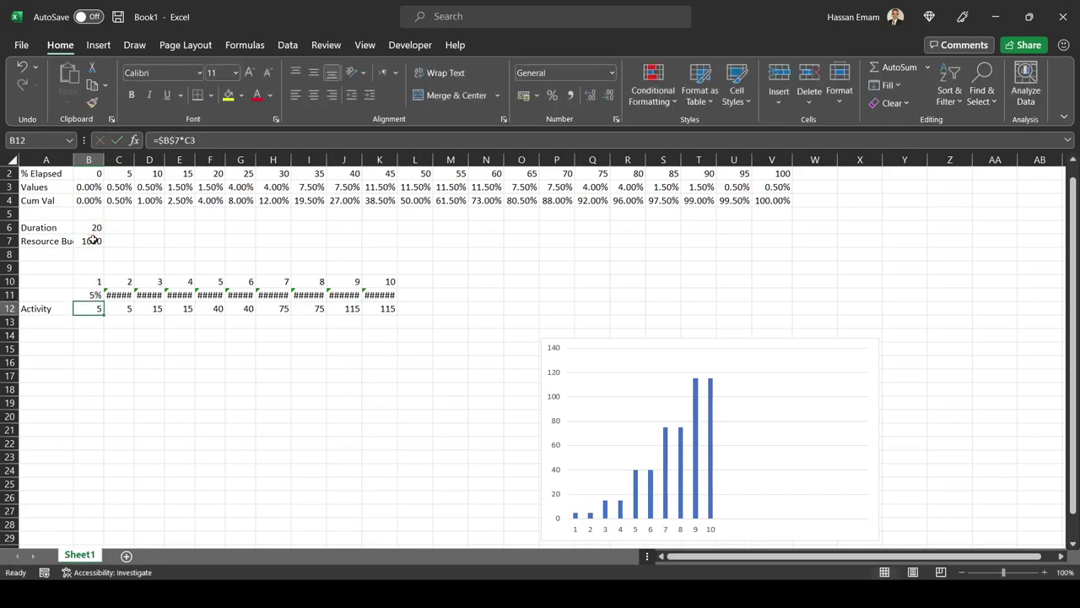
Set the Duration in B6 to 10 and fill the formula in B11 across to K11.
click(90, 225)
text(10)
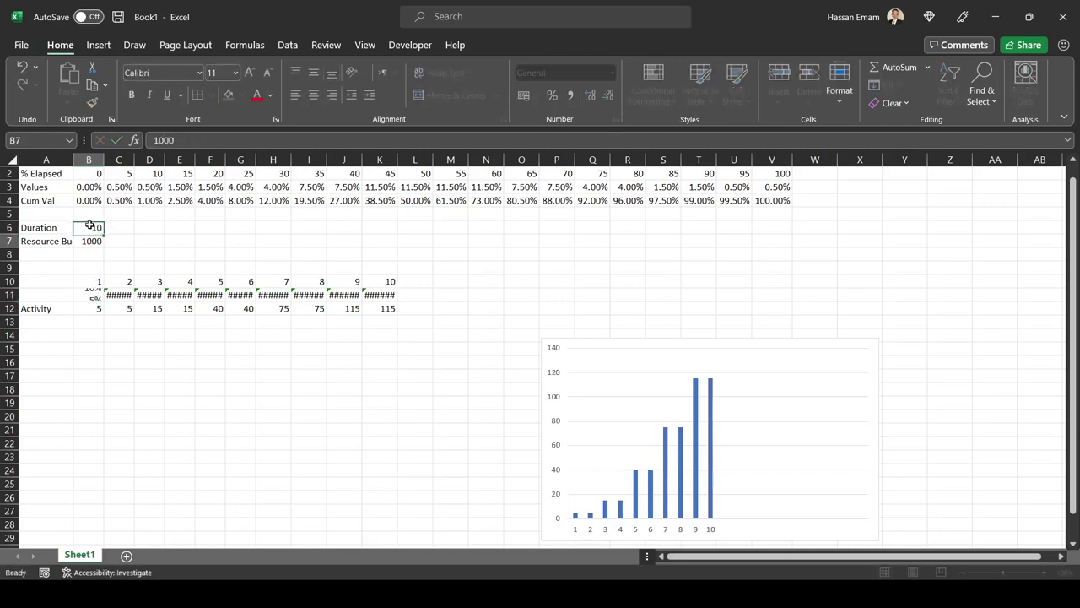
key(Return)
click(94, 295)
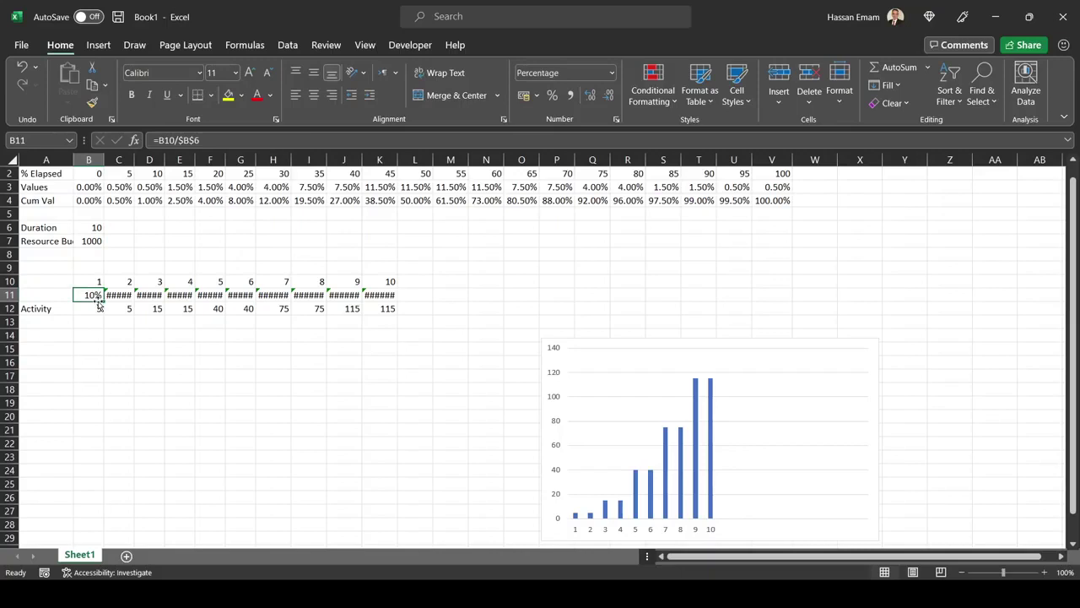
drag(102, 301, 393, 299)
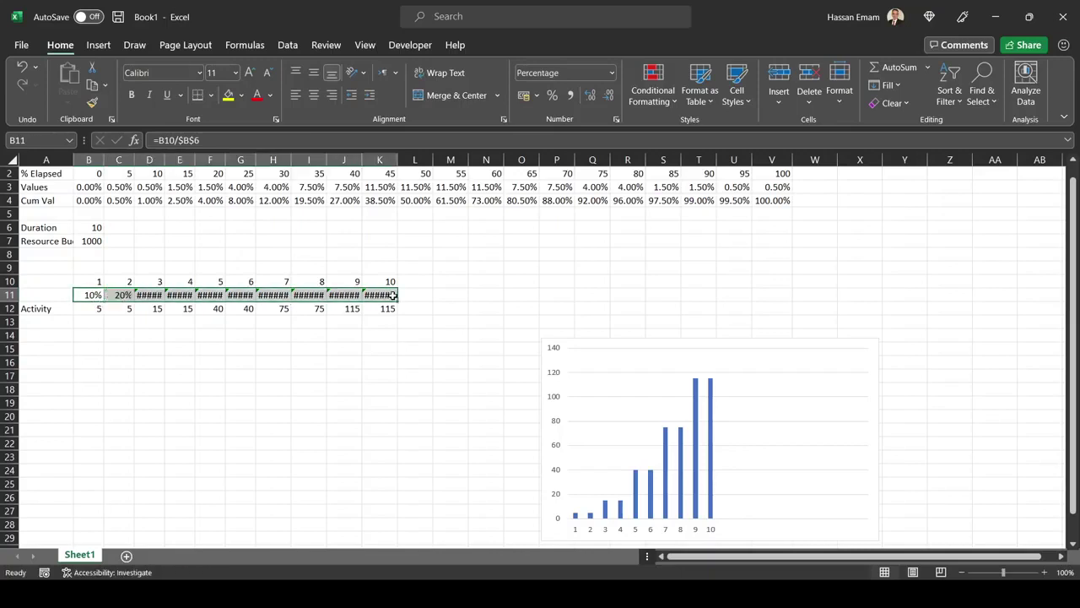
Replace the day-1 Activity formula in B12 with =B7*D4, using the resource budget and the cumulative value at 10% elapsed.
click(88, 297)
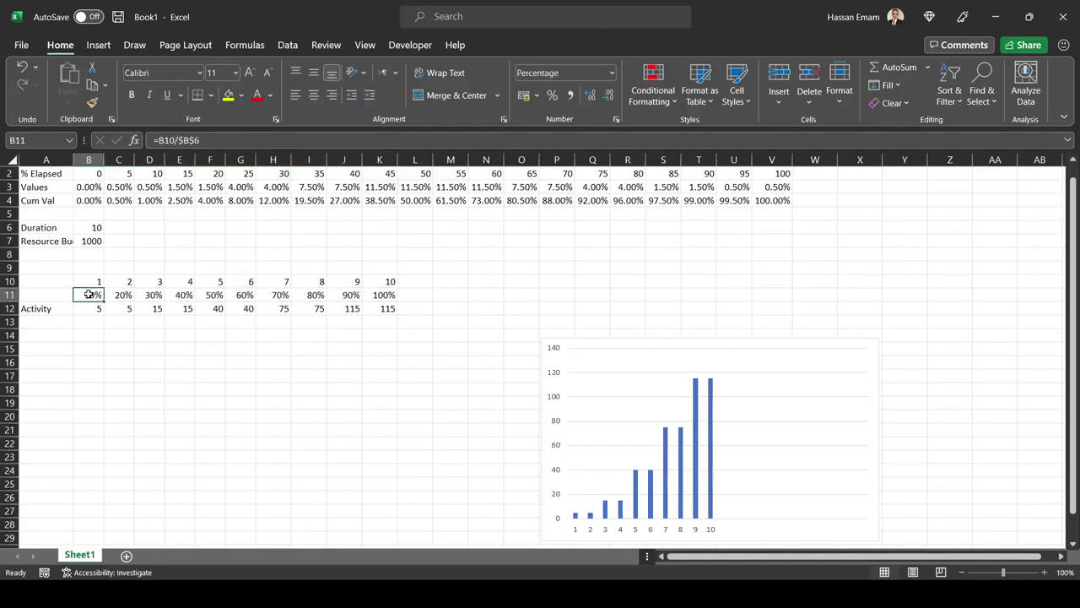
click(88, 306)
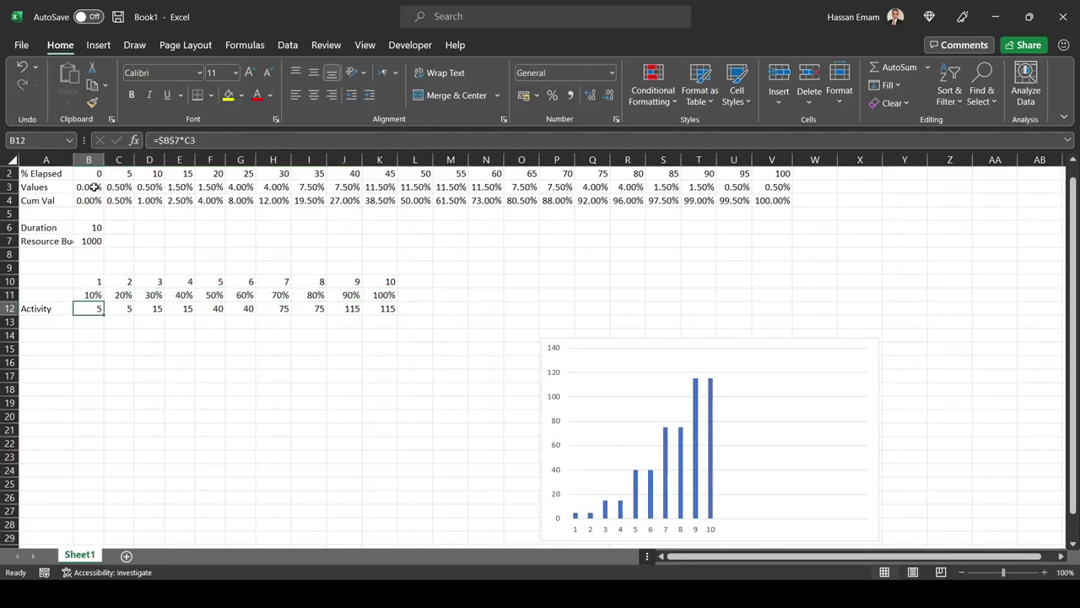
drag(93, 187, 149, 187)
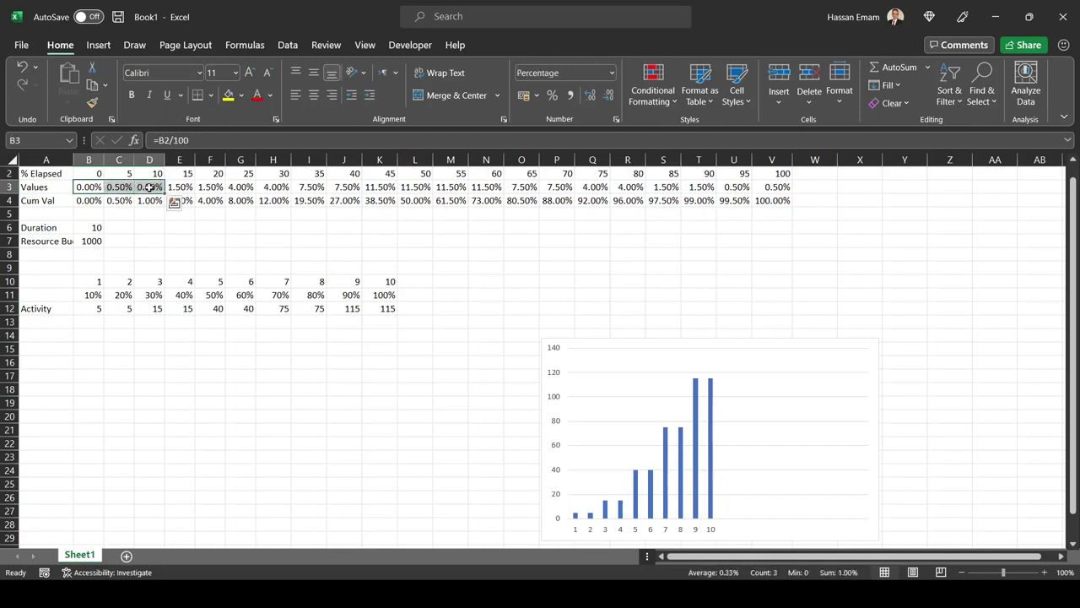
click(150, 187)
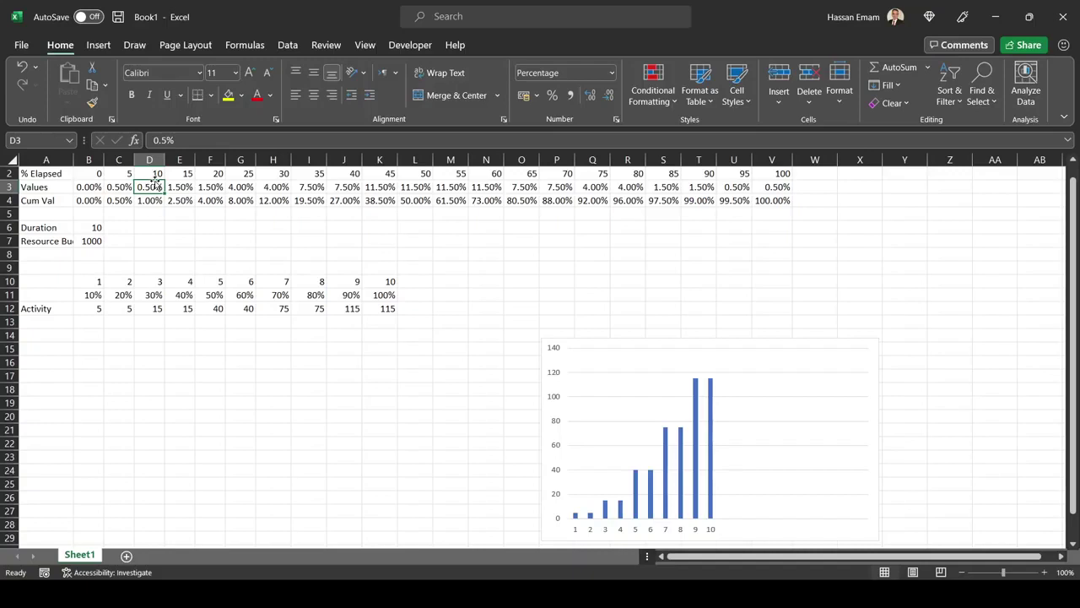
click(112, 189)
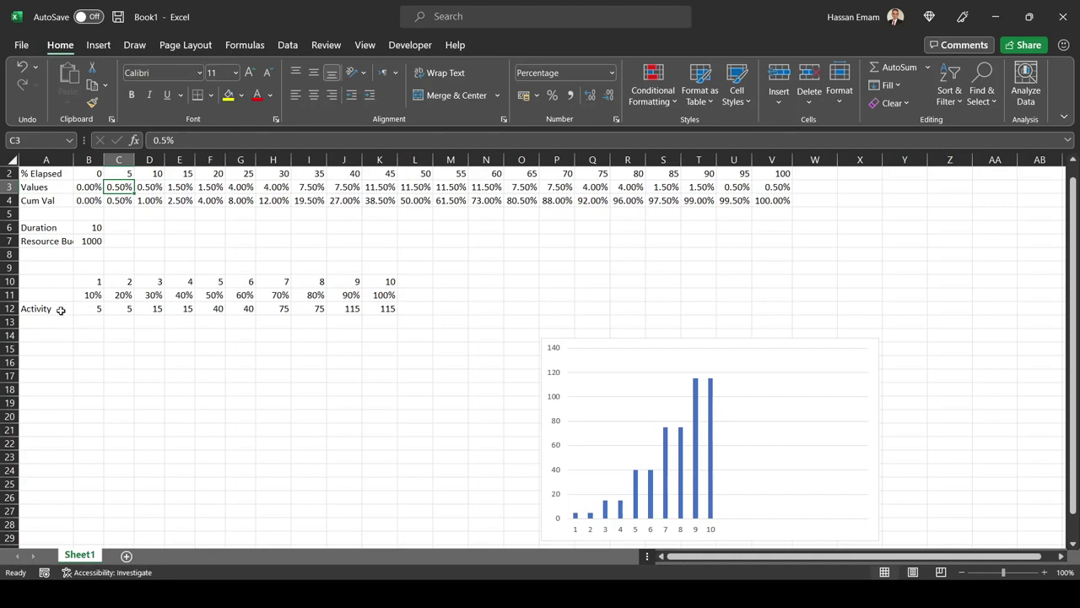
click(90, 309)
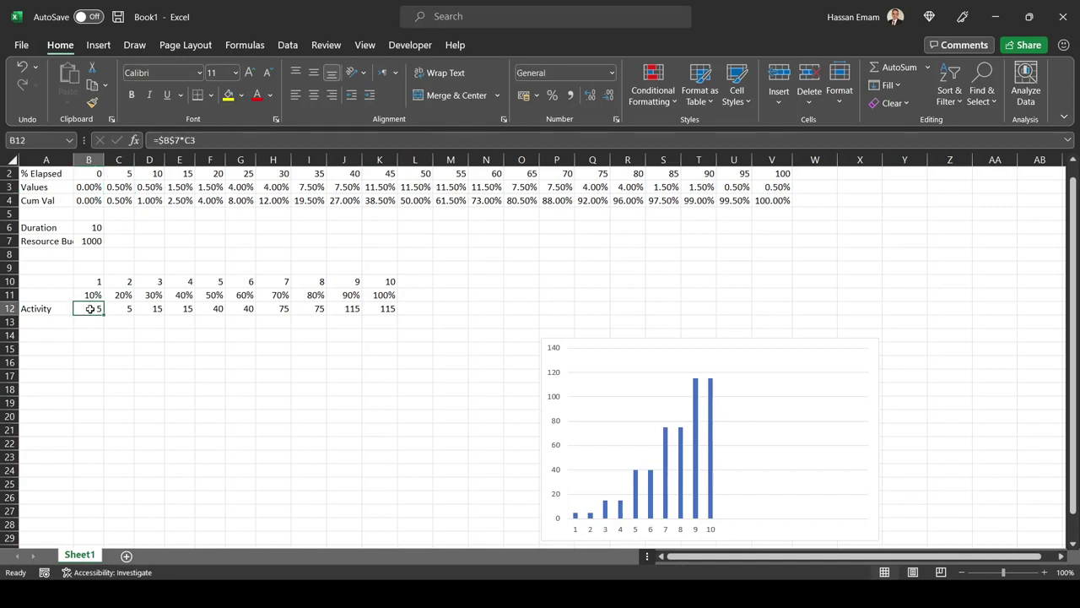
text(=)
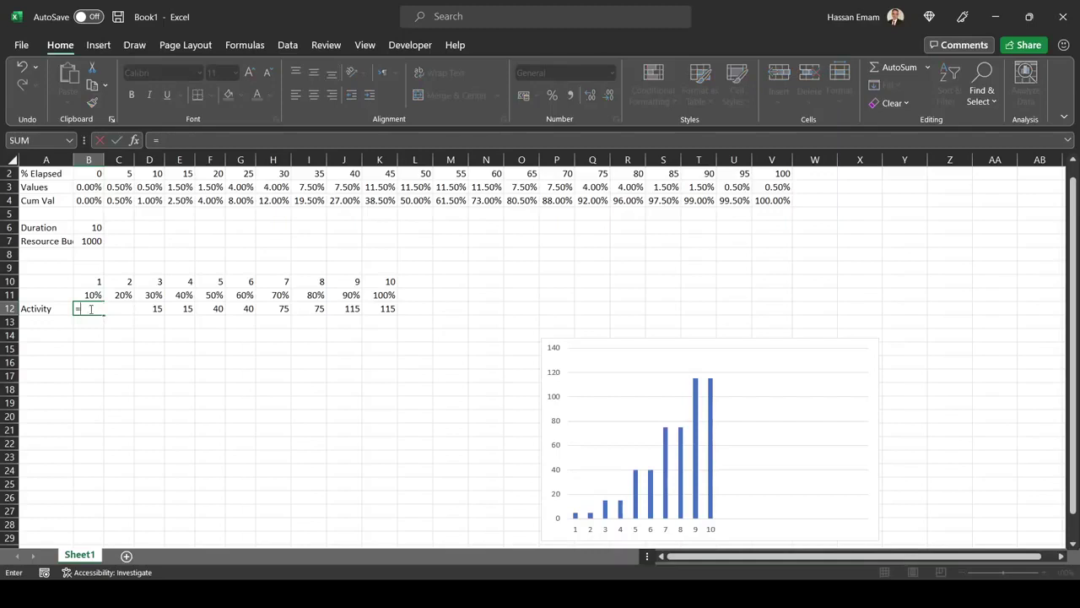
key(Up)
key(Up)
key(Up)
key(Up)
key(Up)
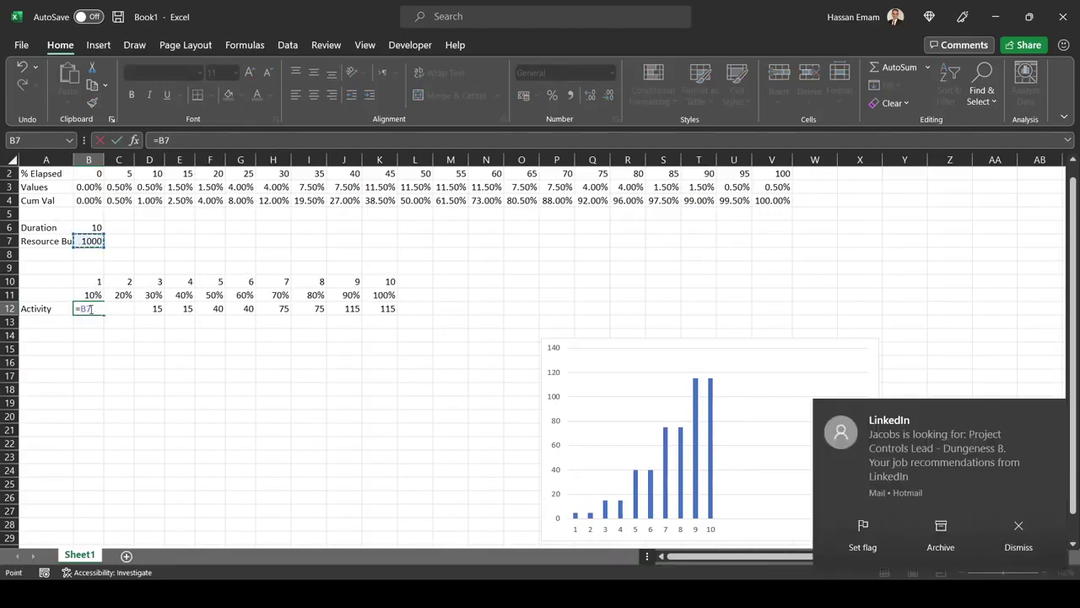
text(*)
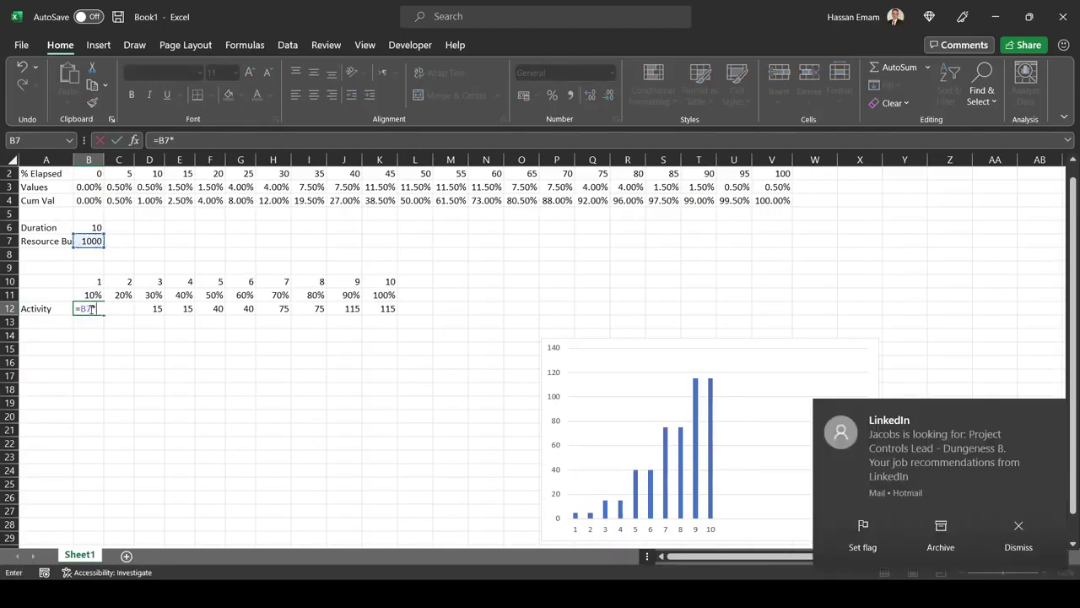
click(149, 201)
key(Return)
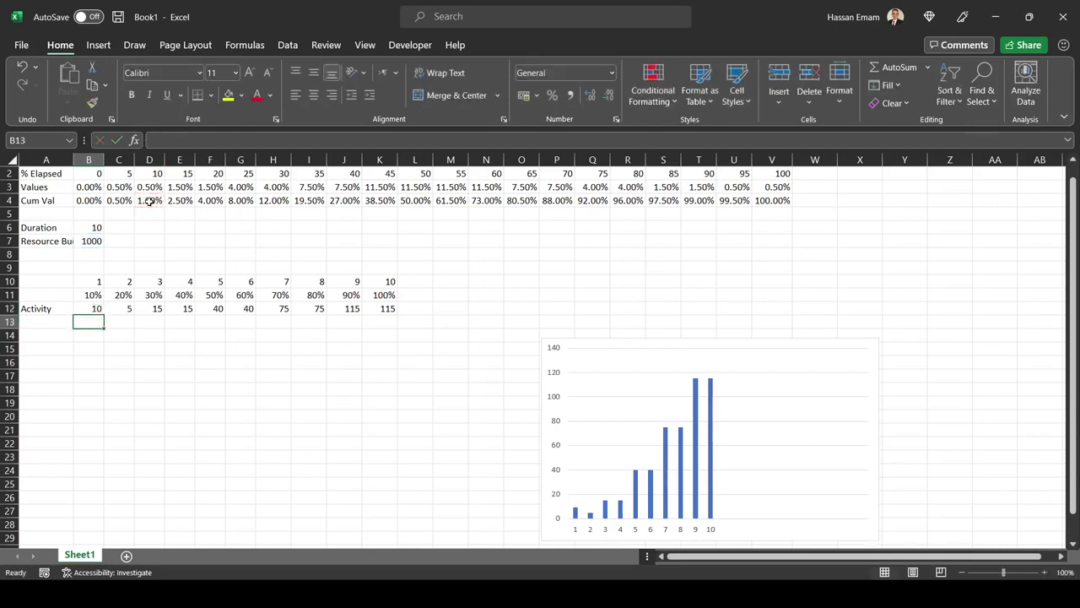
key(Up)
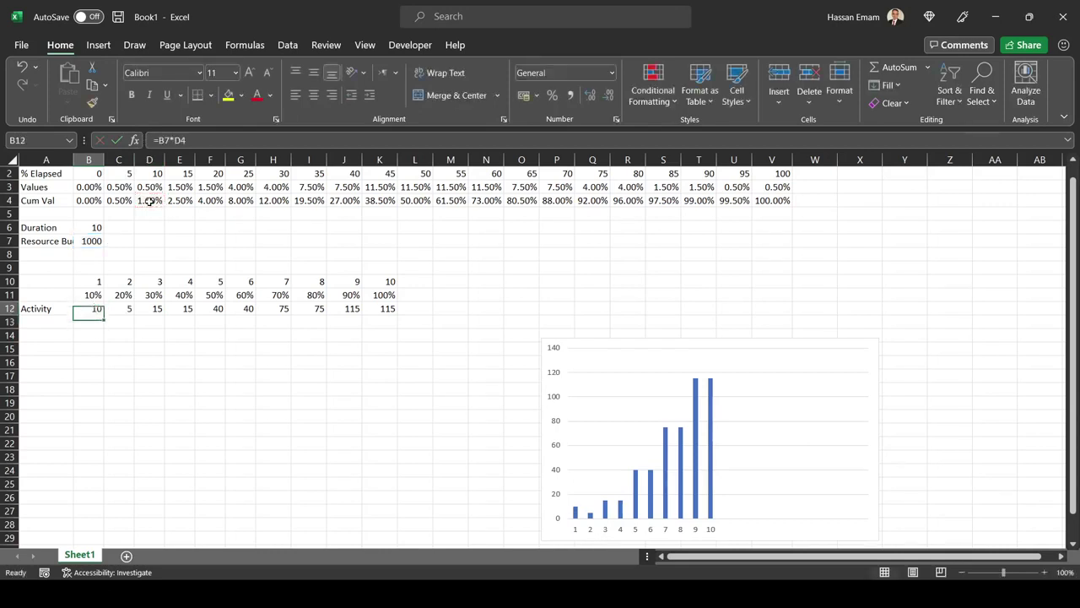
Fill the formula in B12 across the Activity row to K12 and check the copied formula in C12.
click(131, 309)
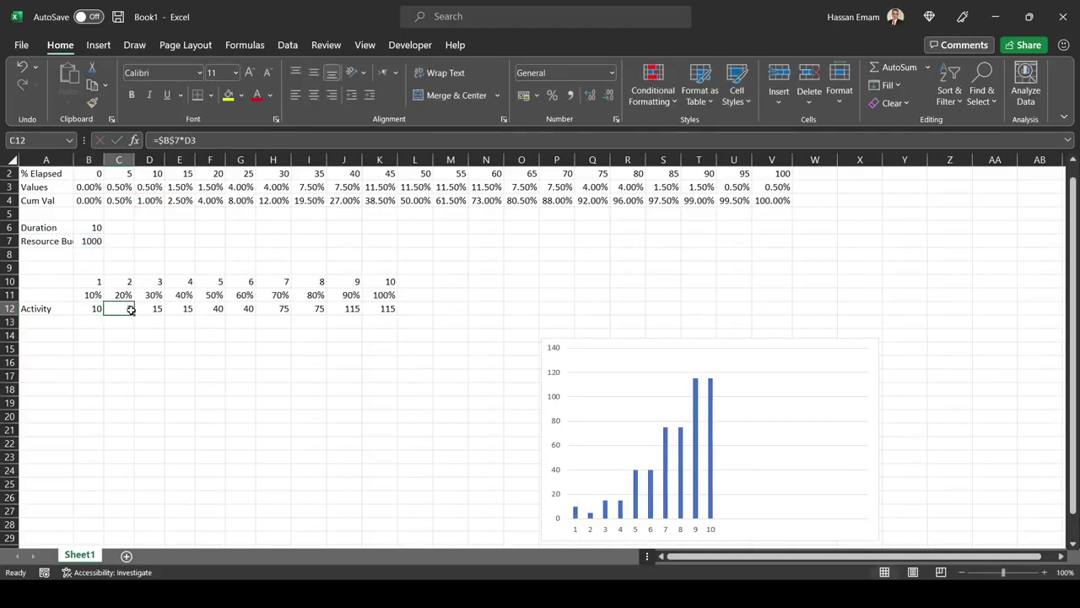
click(91, 310)
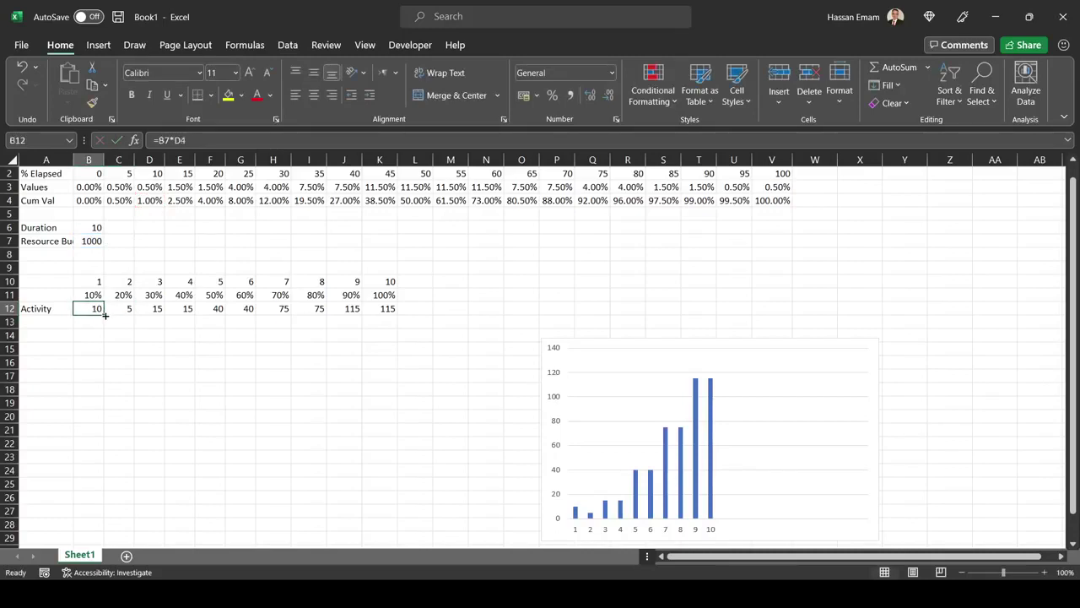
drag(105, 314, 398, 314)
click(124, 310)
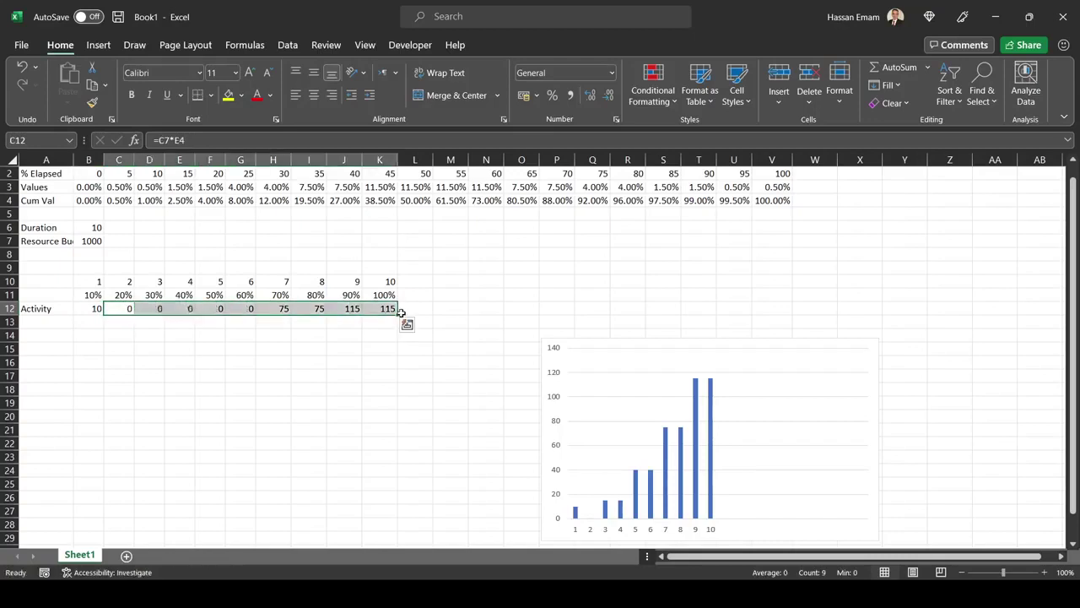
click(122, 310)
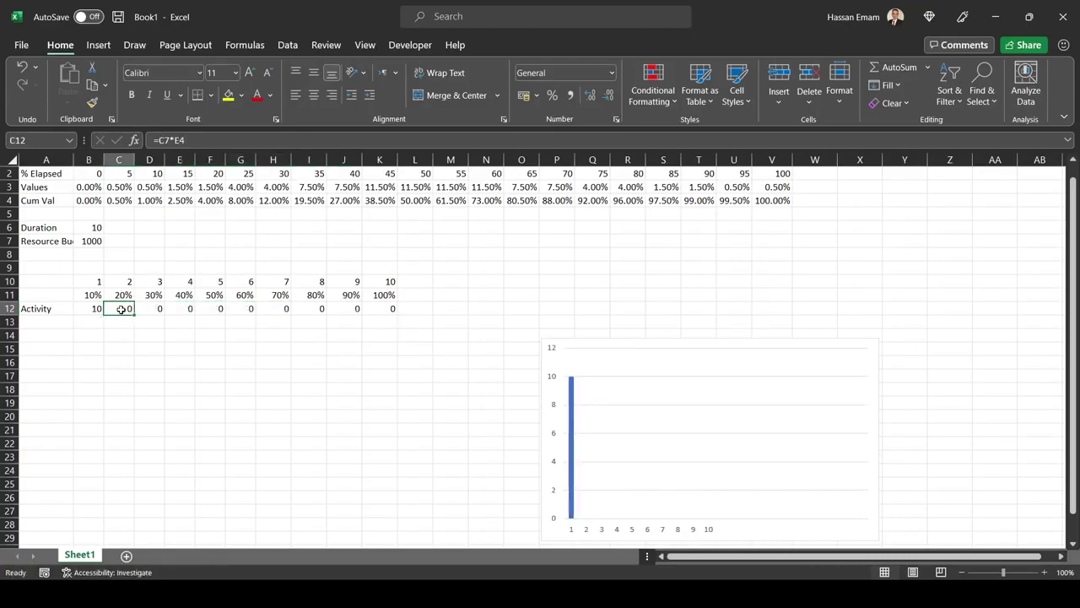
Change the formula in C12 to =B7*$E$4 and fill it across to K12.
double_click(122, 310)
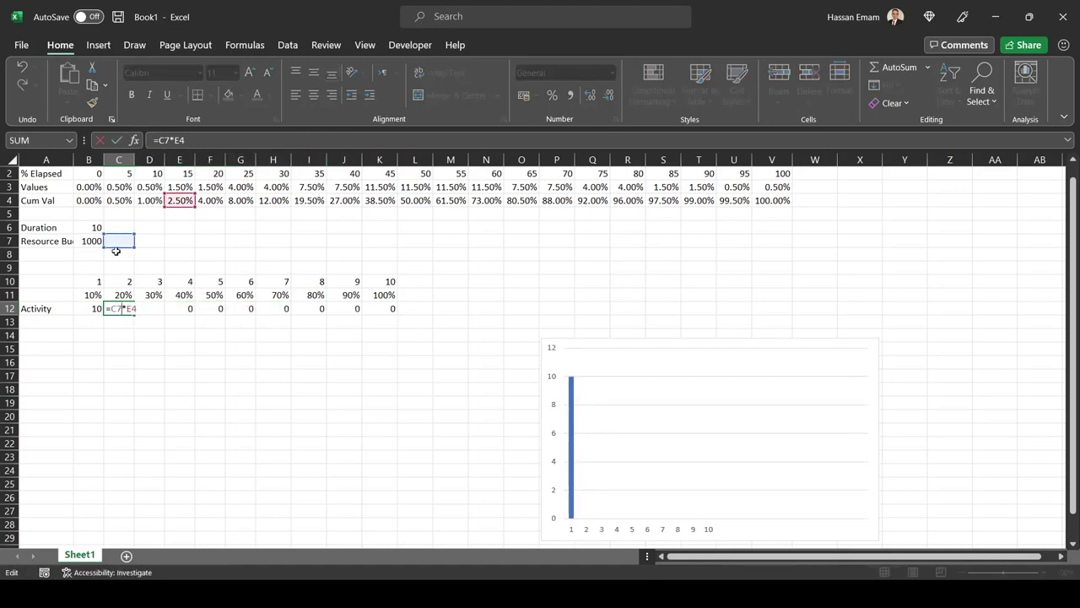
drag(117, 246, 100, 245)
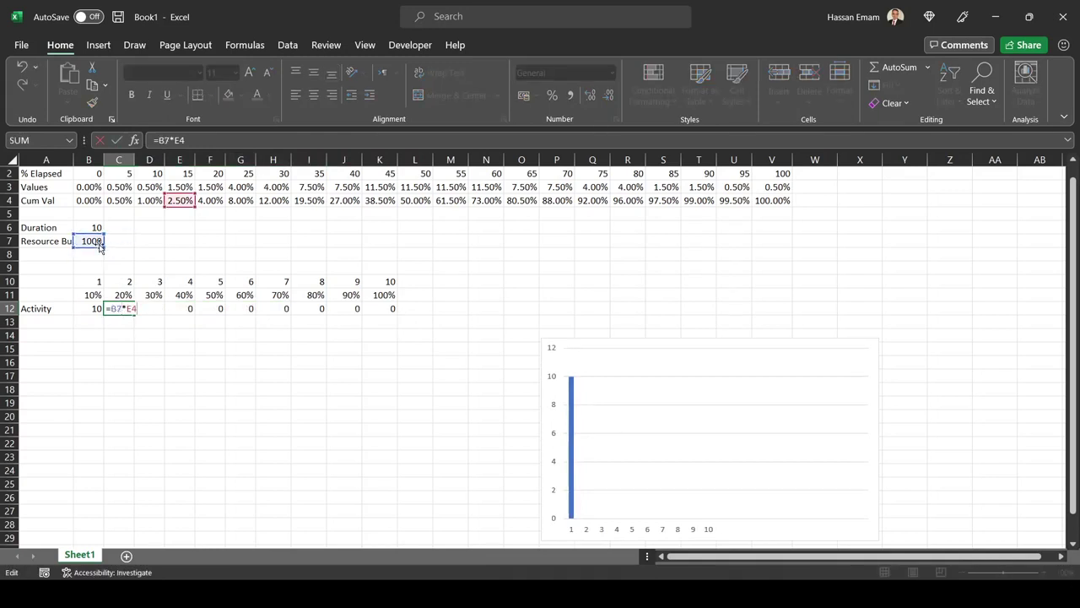
key(F4)
key(Return)
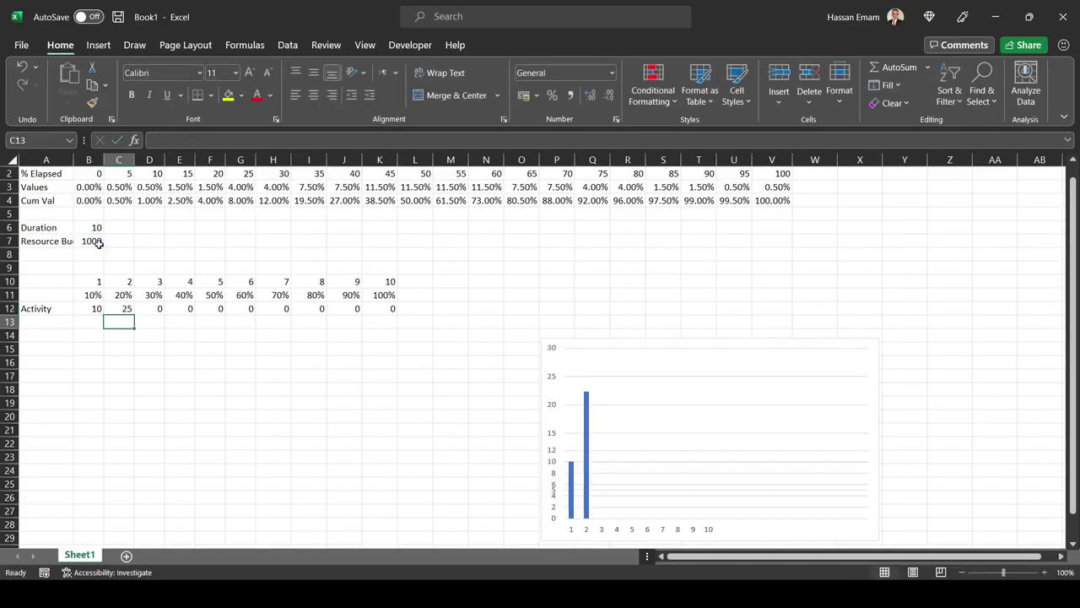
click(116, 309)
drag(133, 312, 394, 311)
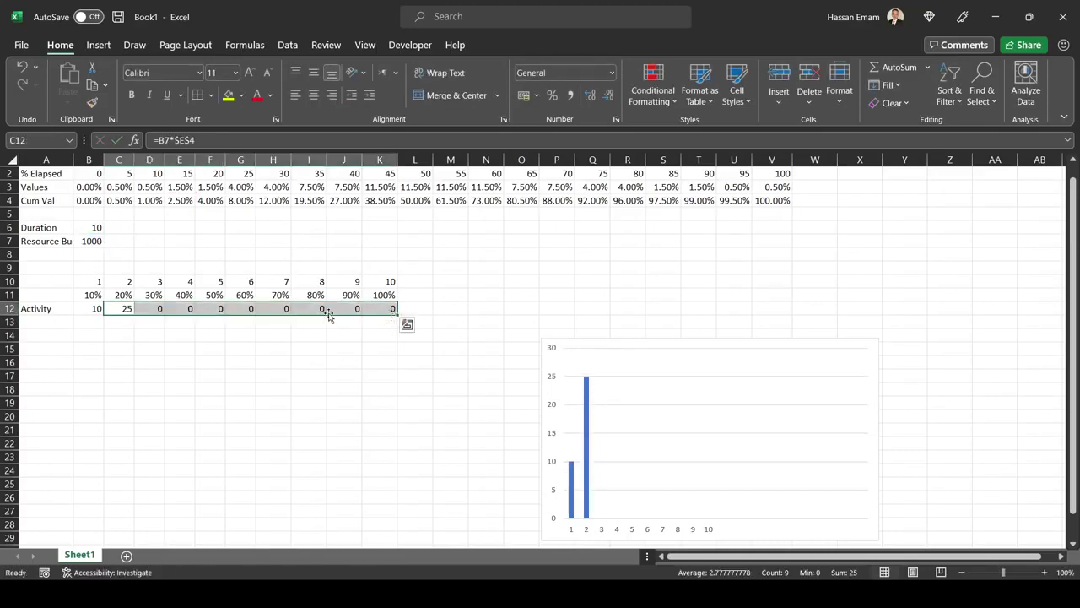
click(126, 309)
click(145, 309)
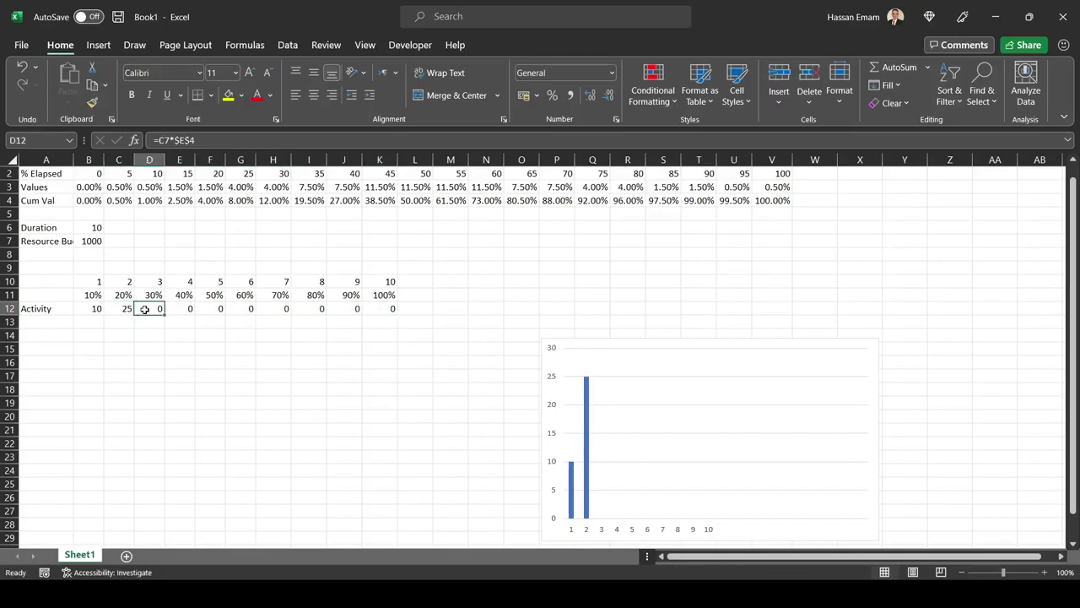
key(Left)
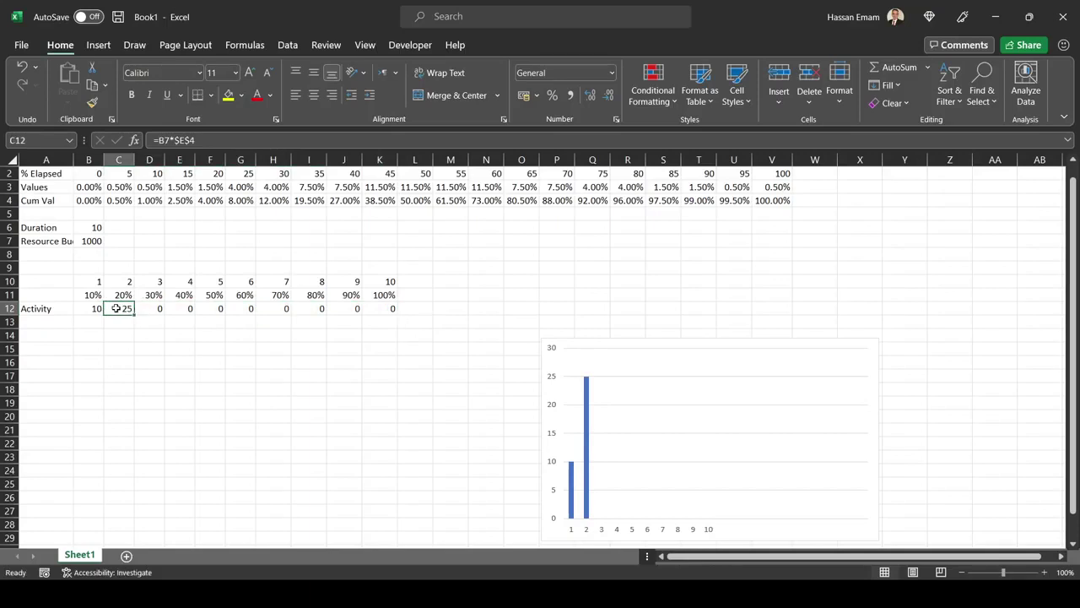
Point the cumulative-value reference in C12 to $F$4 and the one in D12 to $H$4.
double_click(119, 308)
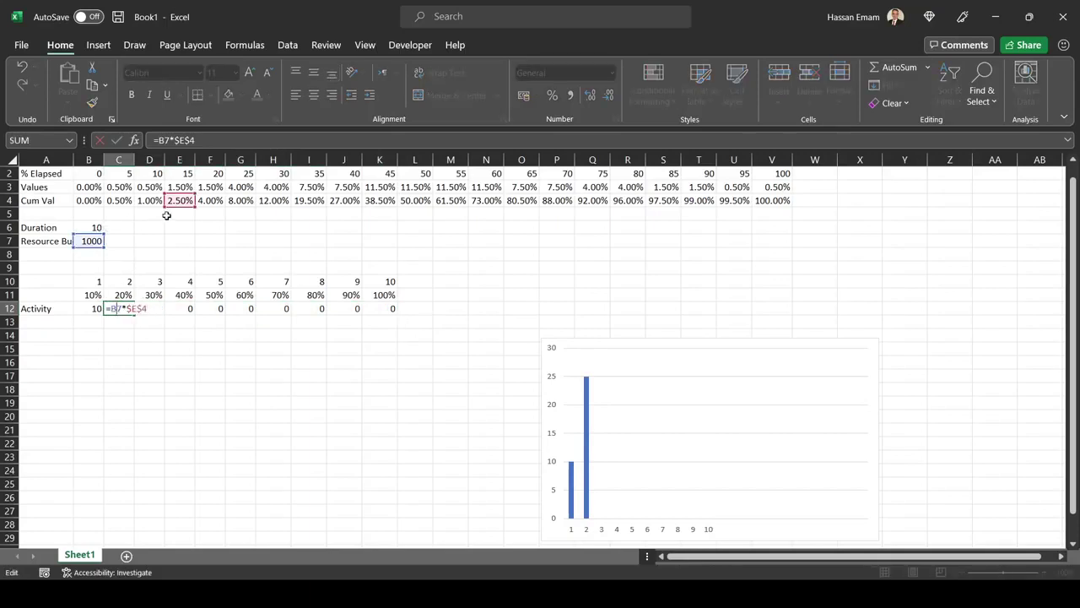
drag(190, 209, 220, 209)
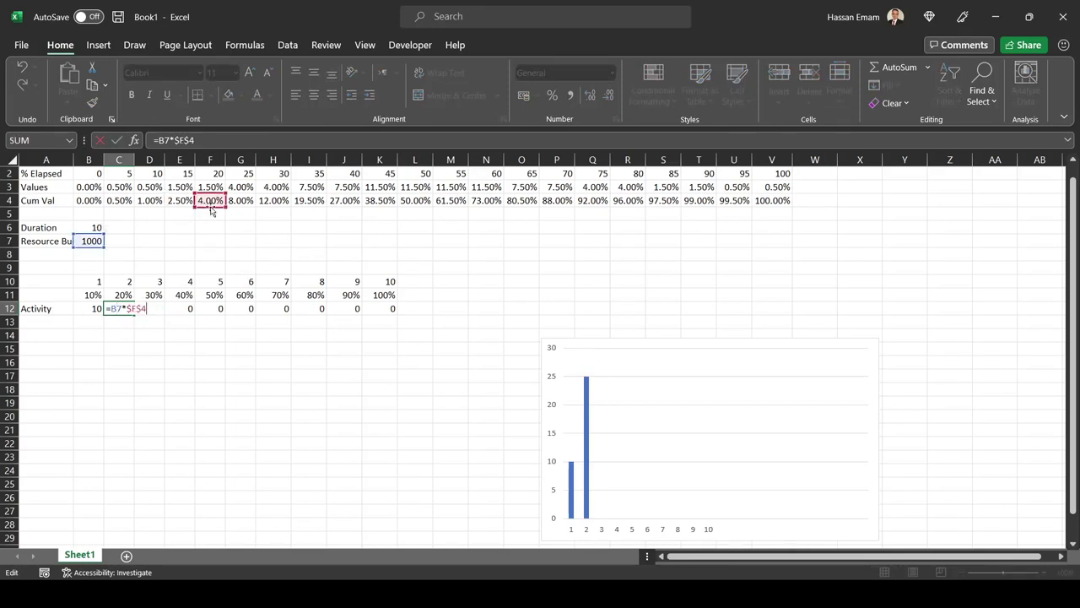
key(Return)
double_click(154, 309)
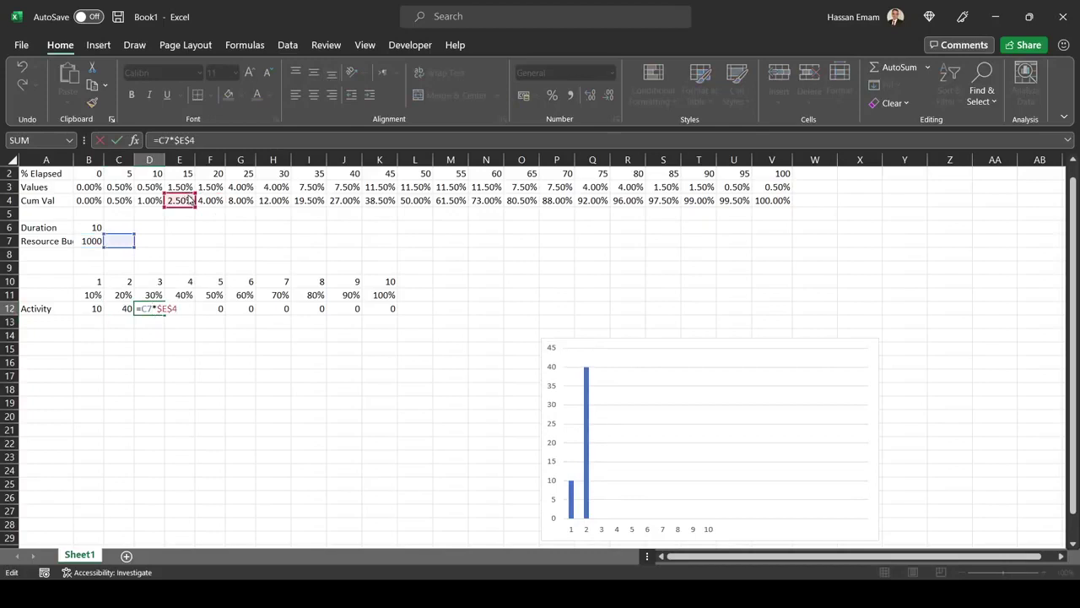
drag(190, 200, 283, 200)
key(Return)
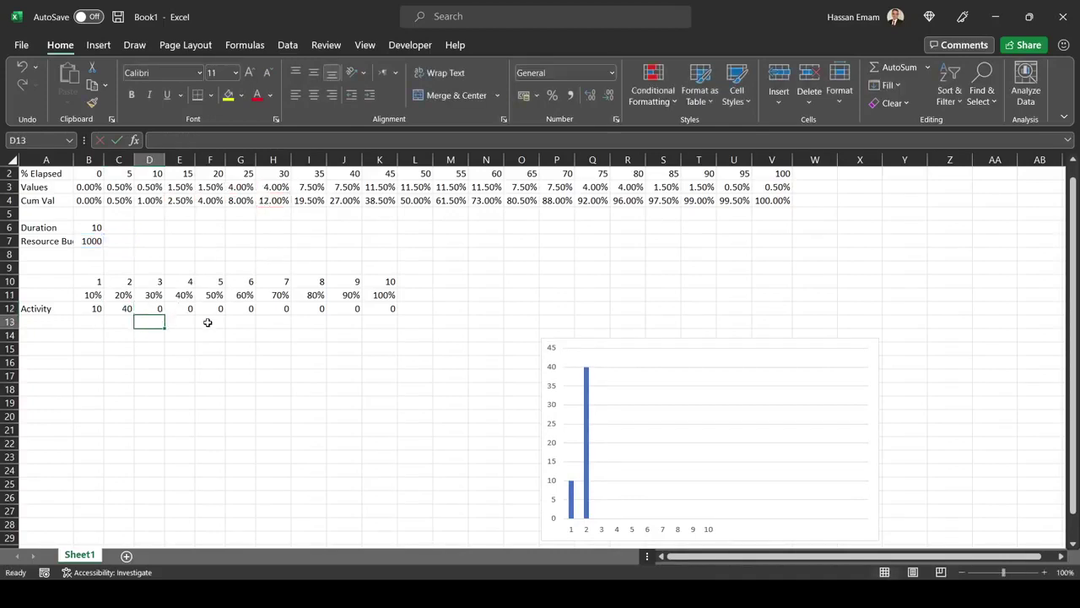
Change the formula in E12 to =$B$7*$J$4 and fill it across to K12.
double_click(186, 309)
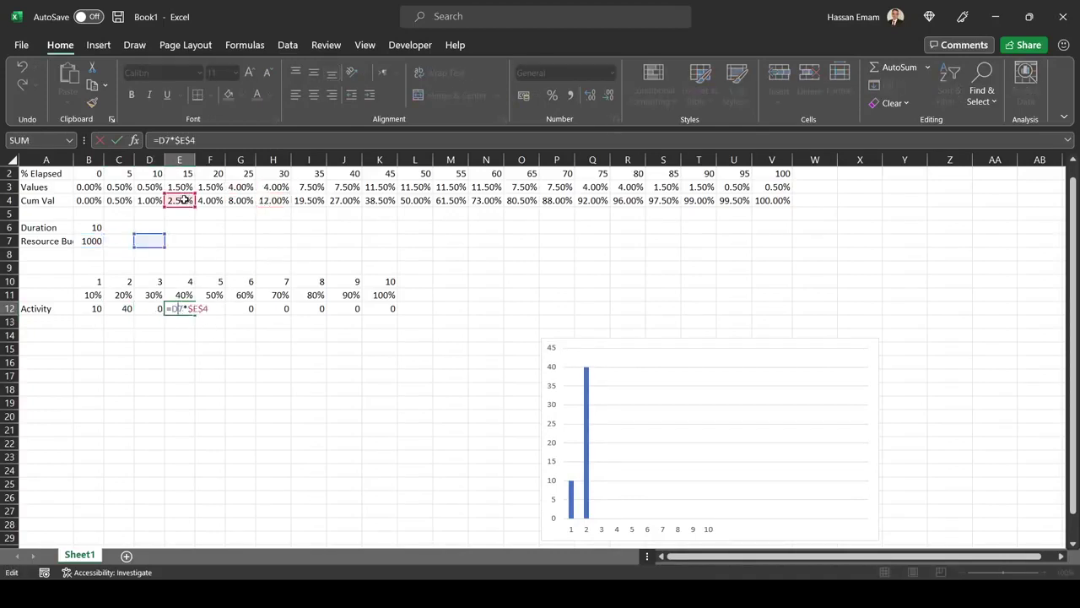
drag(185, 211, 345, 211)
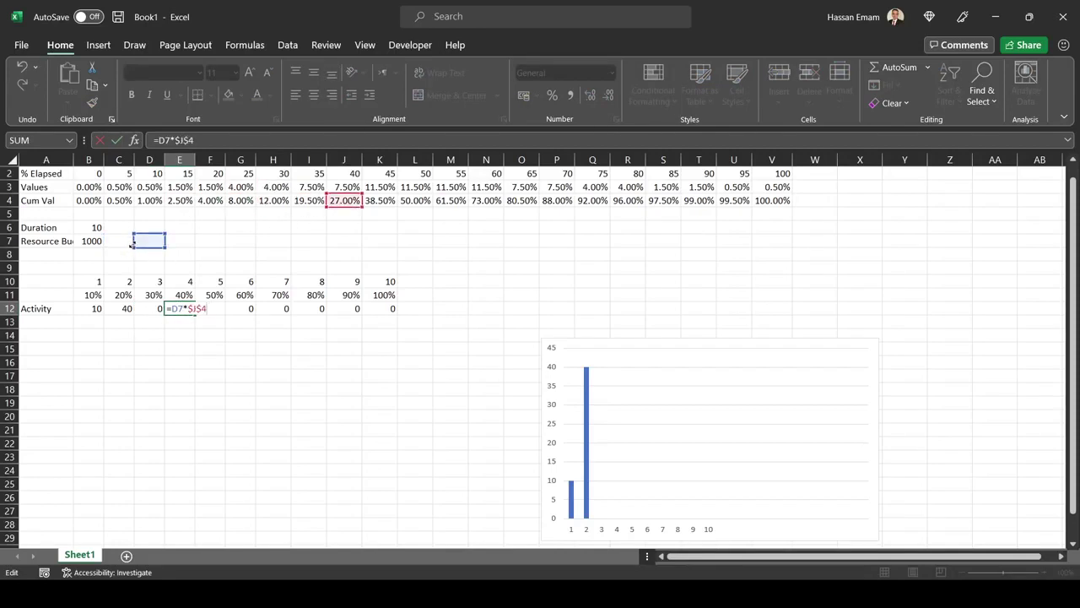
drag(135, 243, 74, 242)
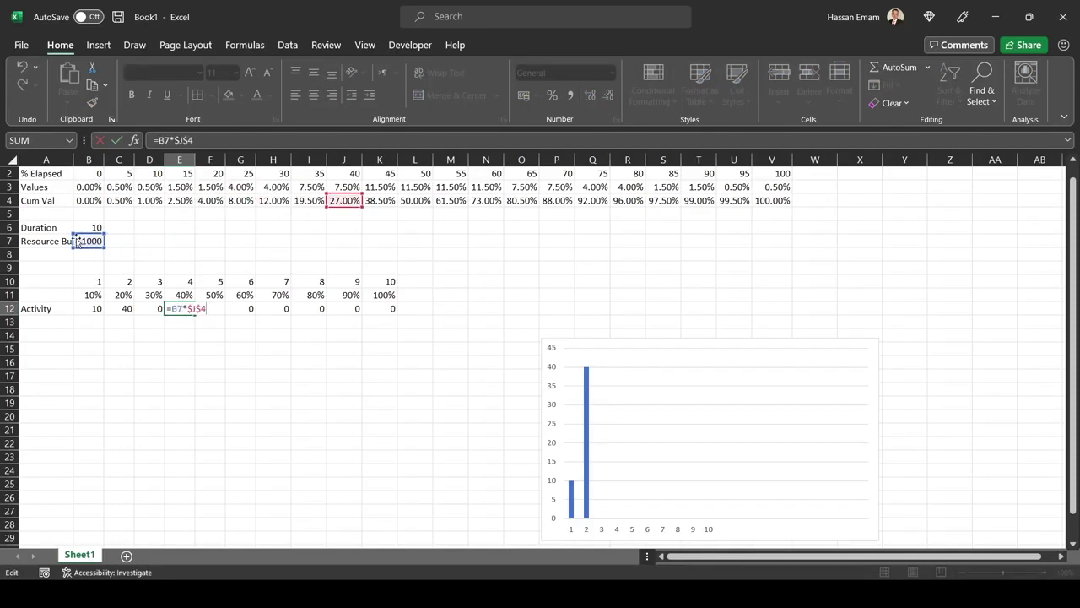
click(160, 141)
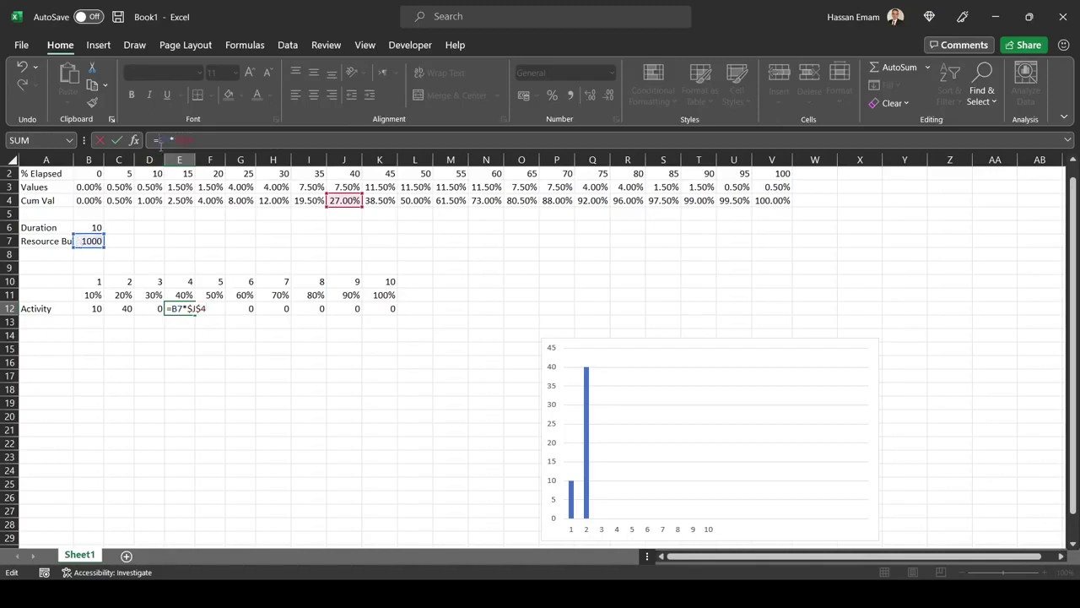
key(Return)
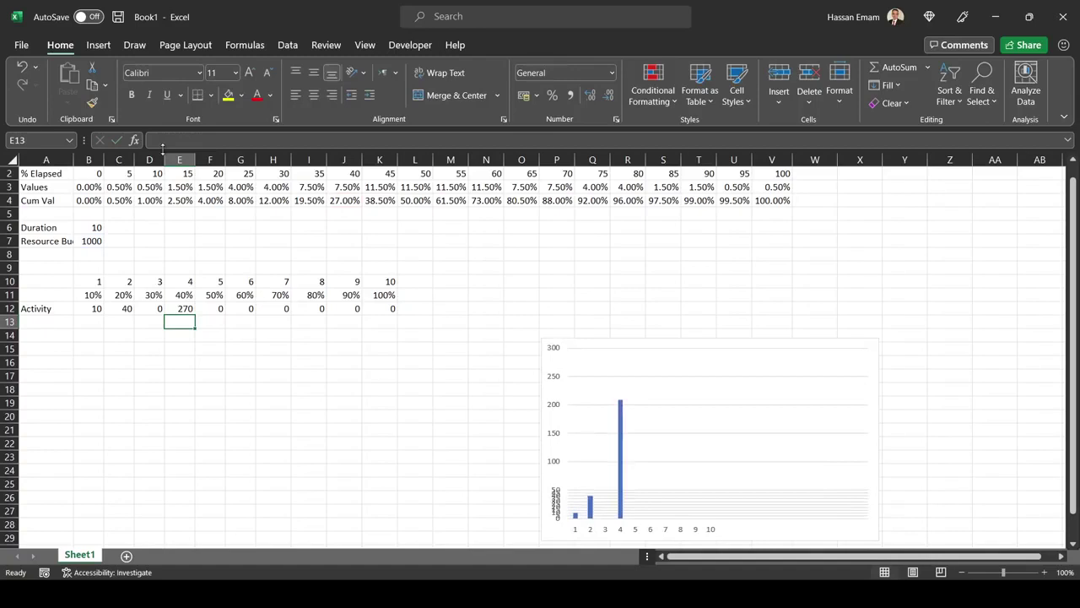
click(180, 308)
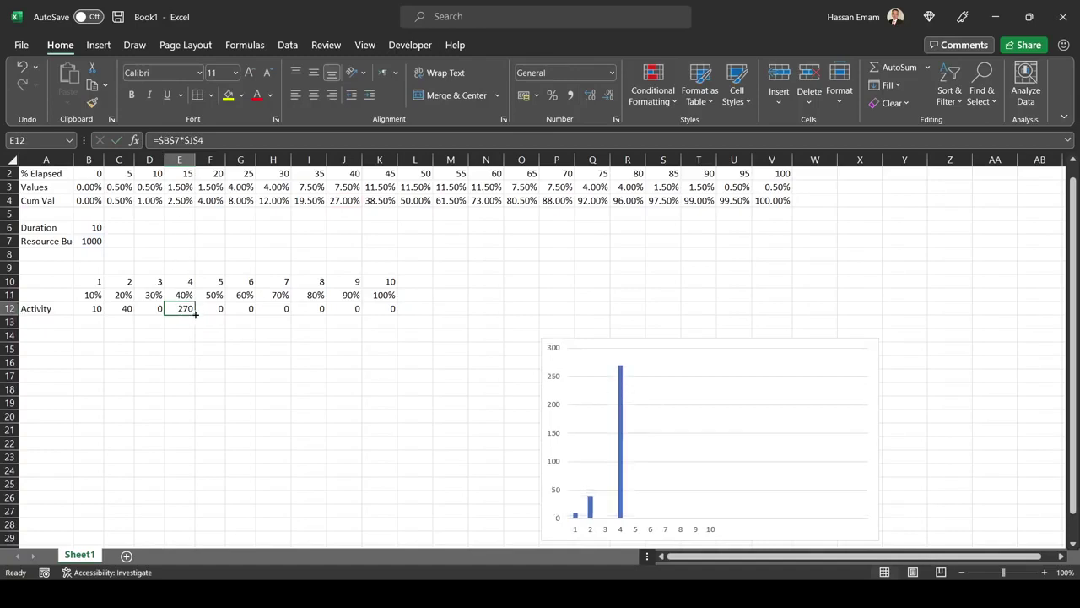
drag(202, 315, 388, 319)
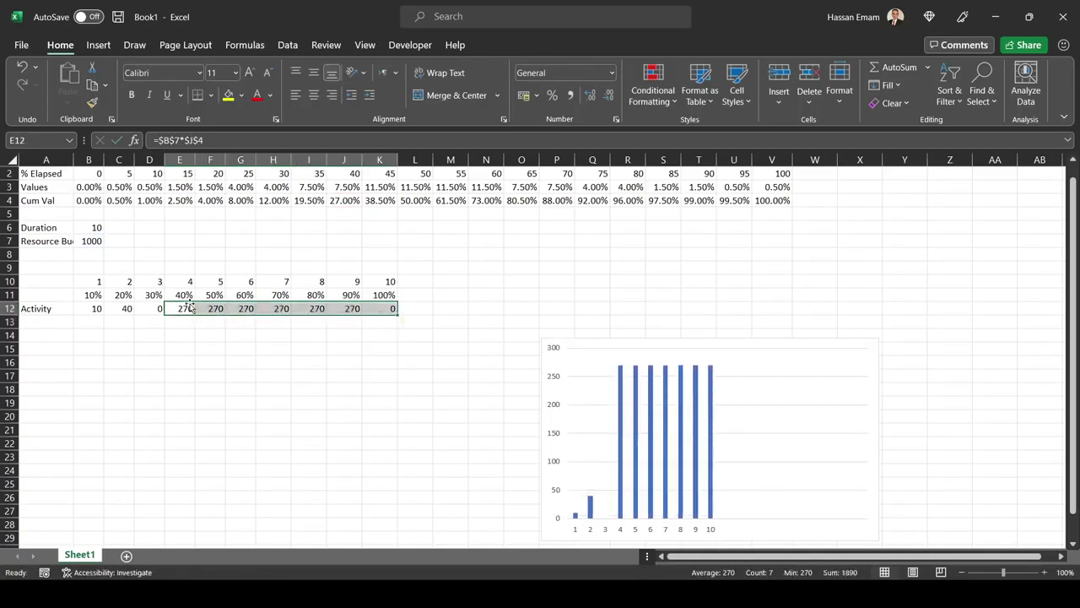
Point the budget reference in the D12 formula to the resource budget cell B7.
double_click(152, 308)
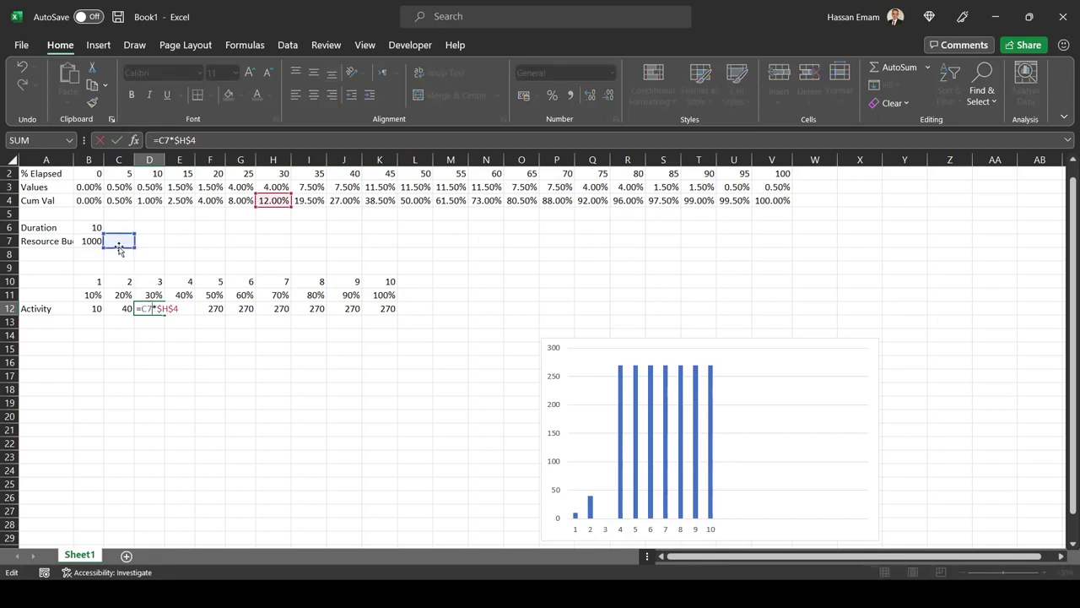
key(Return)
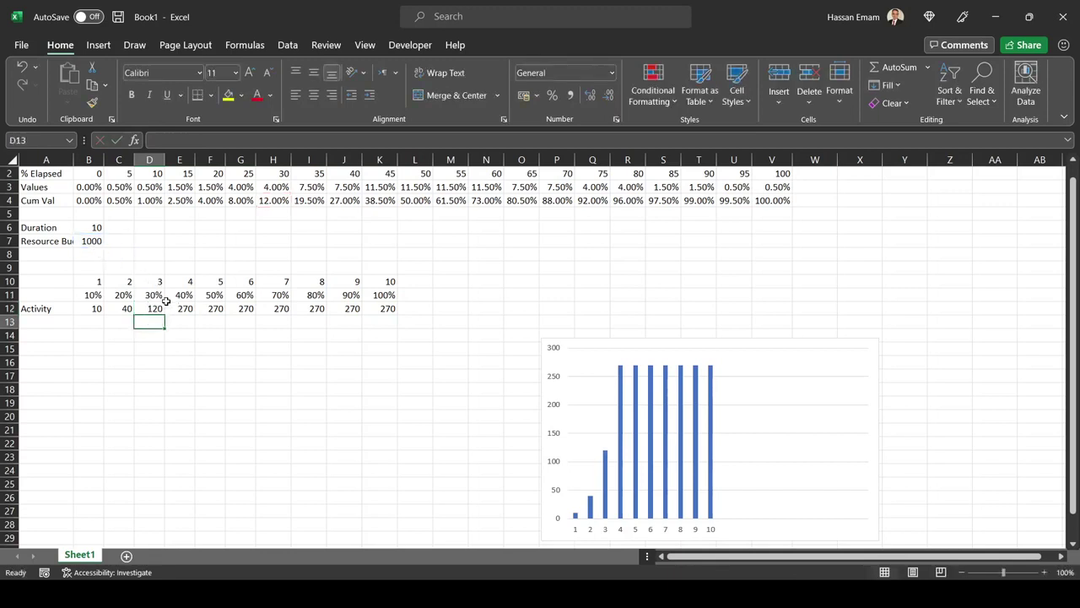
Point the cumulative-value reference in F12 to $L$4 and the one in G12 to $N$4.
click(179, 308)
double_click(207, 308)
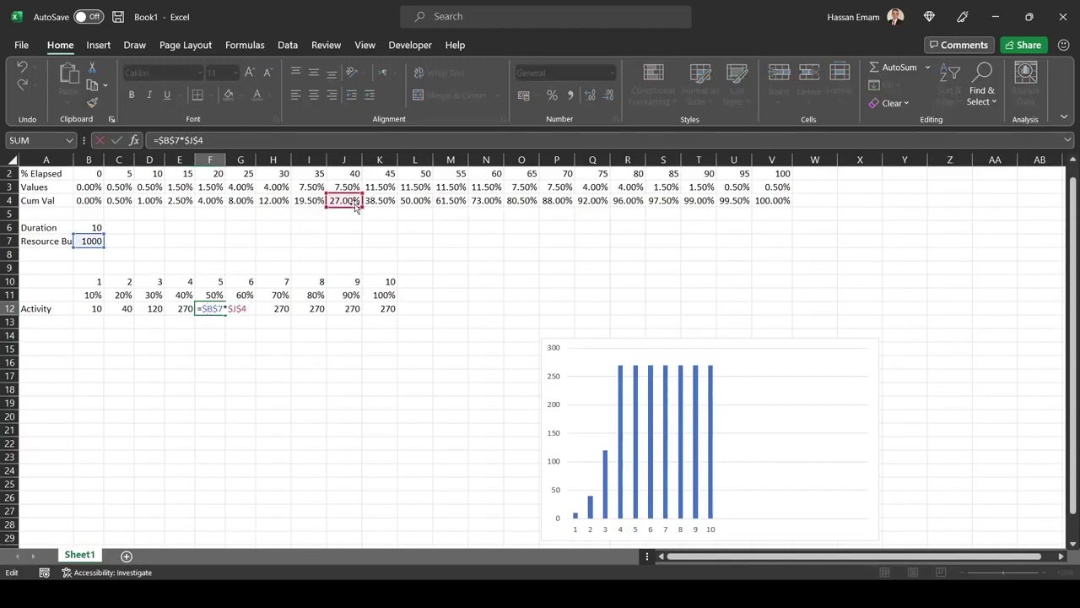
drag(367, 209, 438, 209)
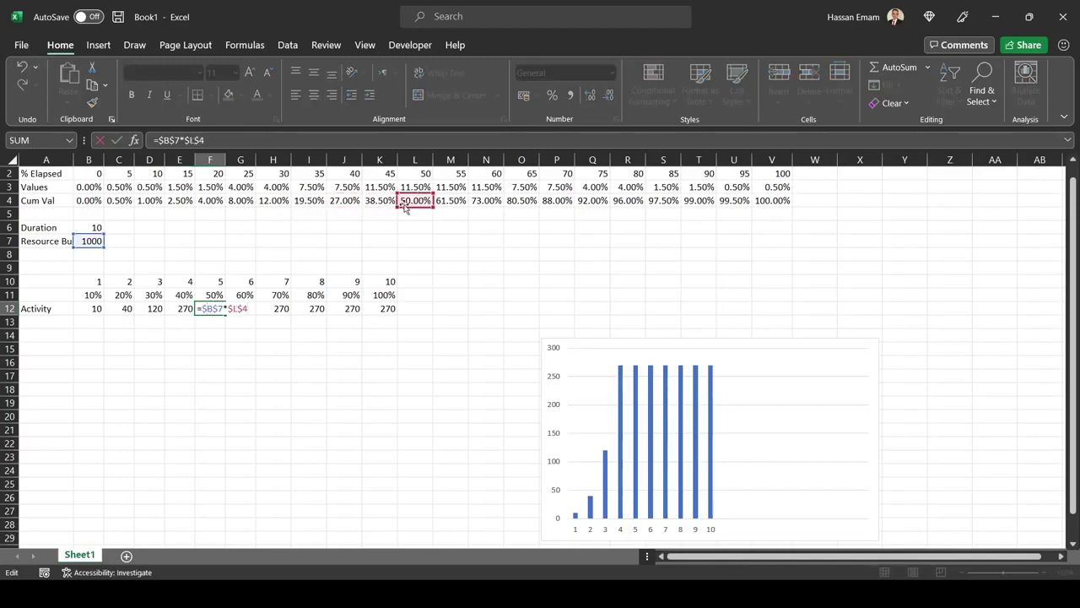
key(Return)
double_click(251, 308)
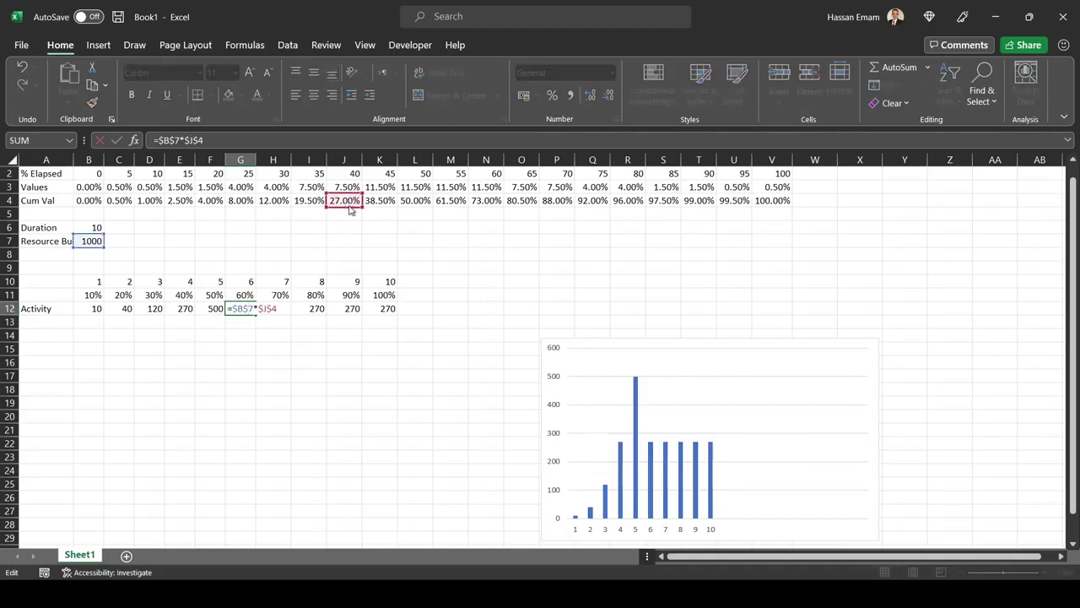
drag(350, 209, 494, 209)
key(Return)
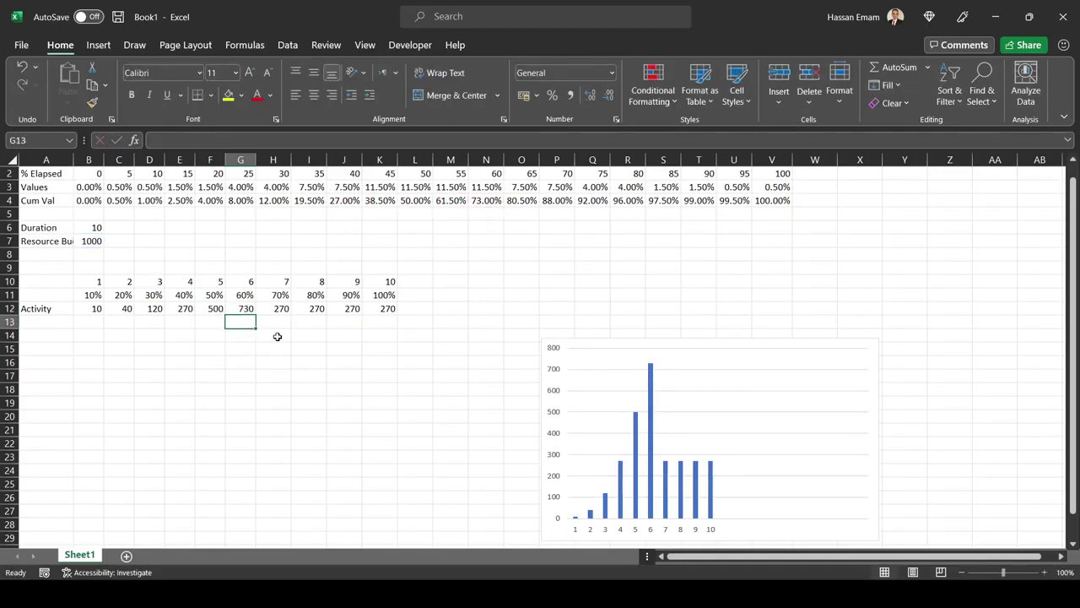
Point the cumulative-value reference in H12 to $P$4 and the one in I12 to $R$4.
double_click(283, 308)
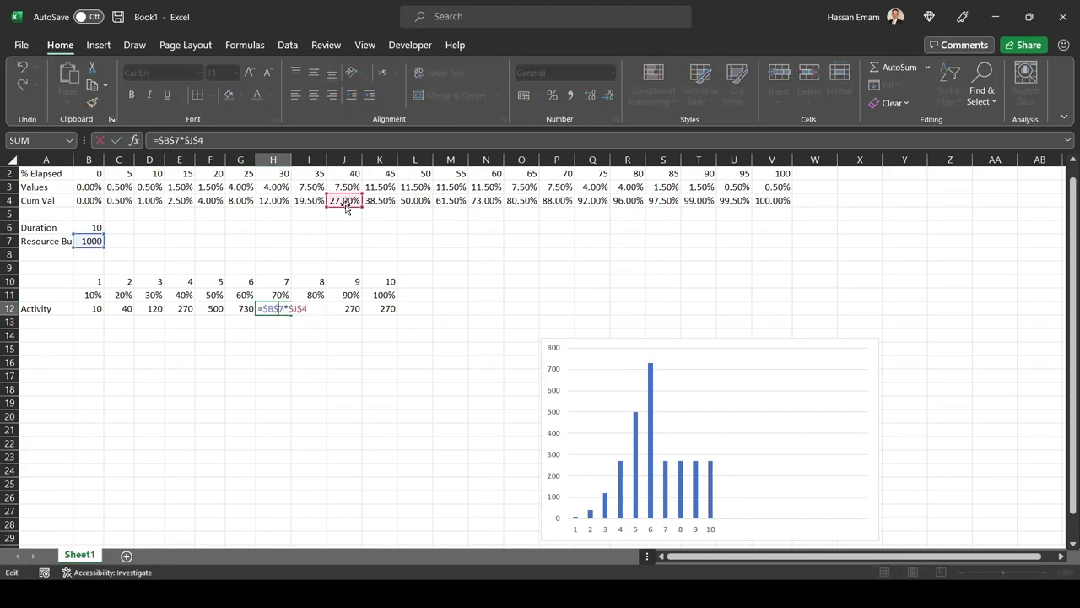
drag(347, 208, 552, 209)
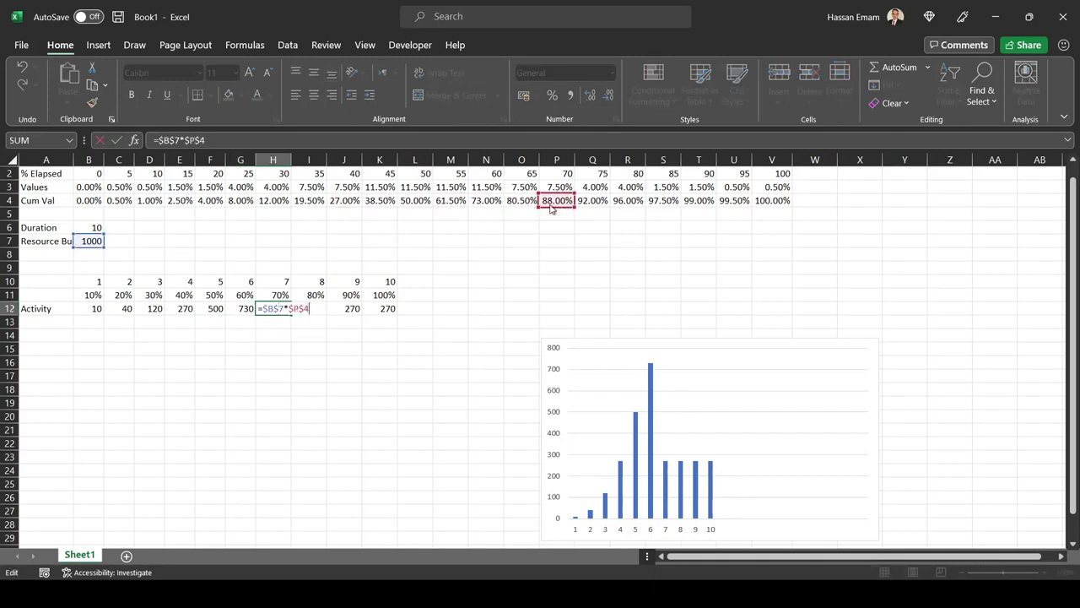
key(Return)
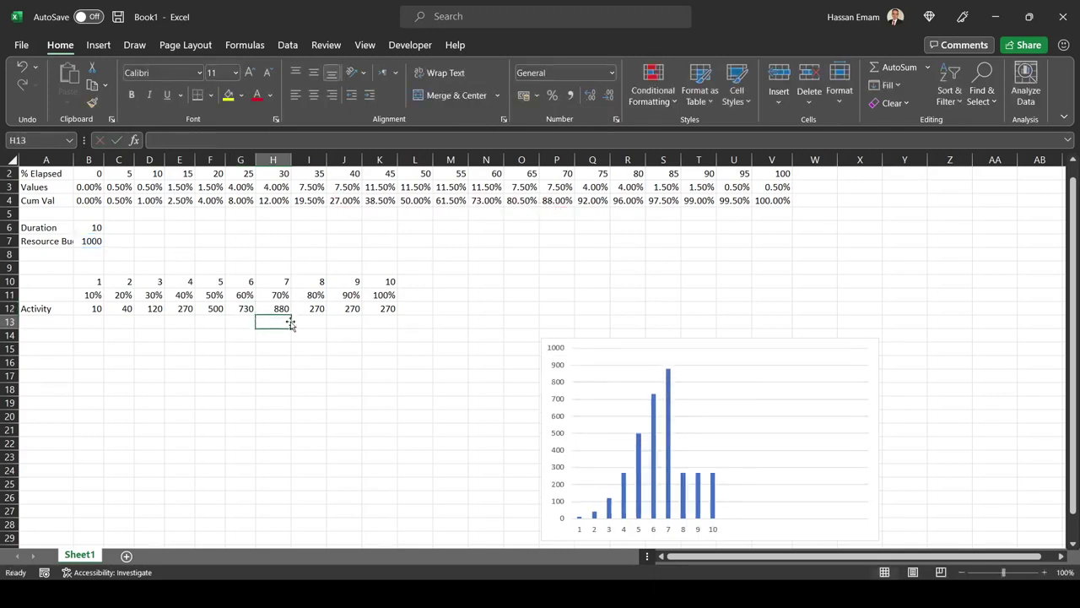
double_click(316, 308)
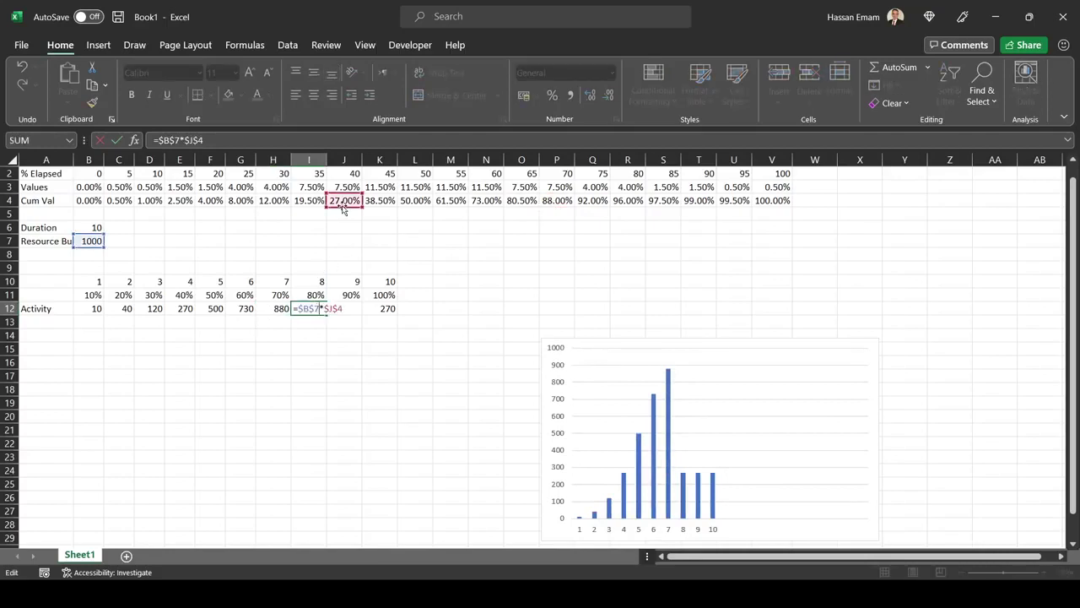
drag(343, 209, 612, 205)
key(Return)
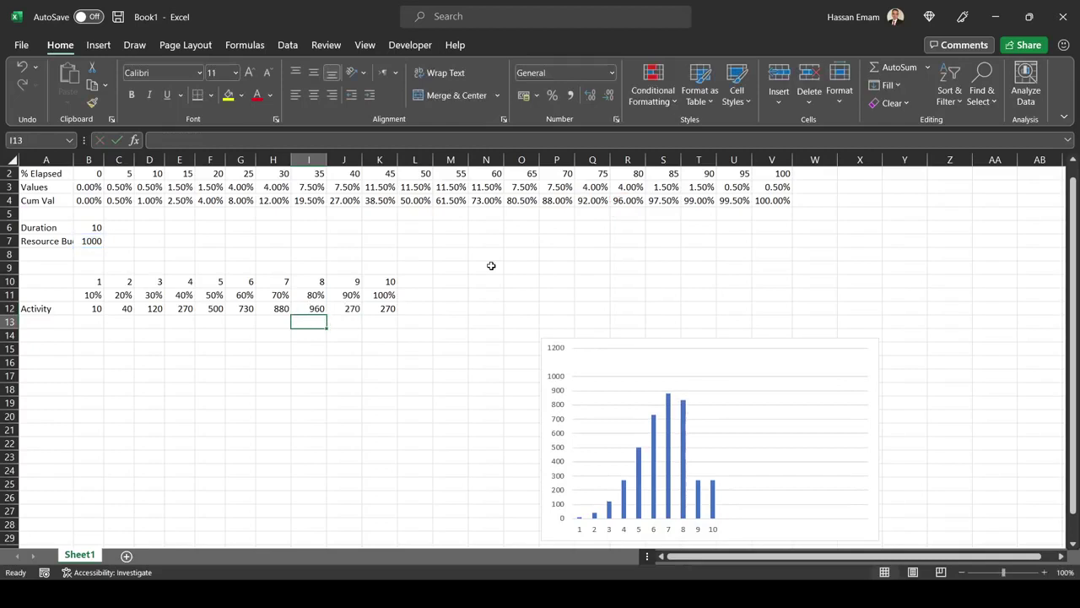
Point the cumulative-value reference in J12 to $T$4 and the one in K12 to $V$4.
double_click(346, 309)
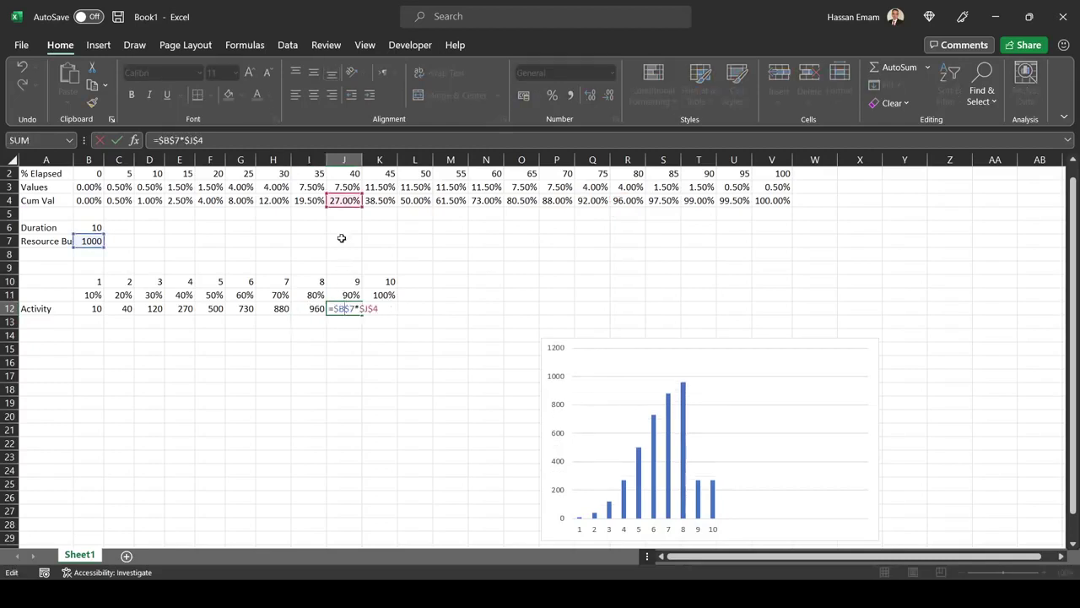
drag(339, 209, 686, 205)
key(Return)
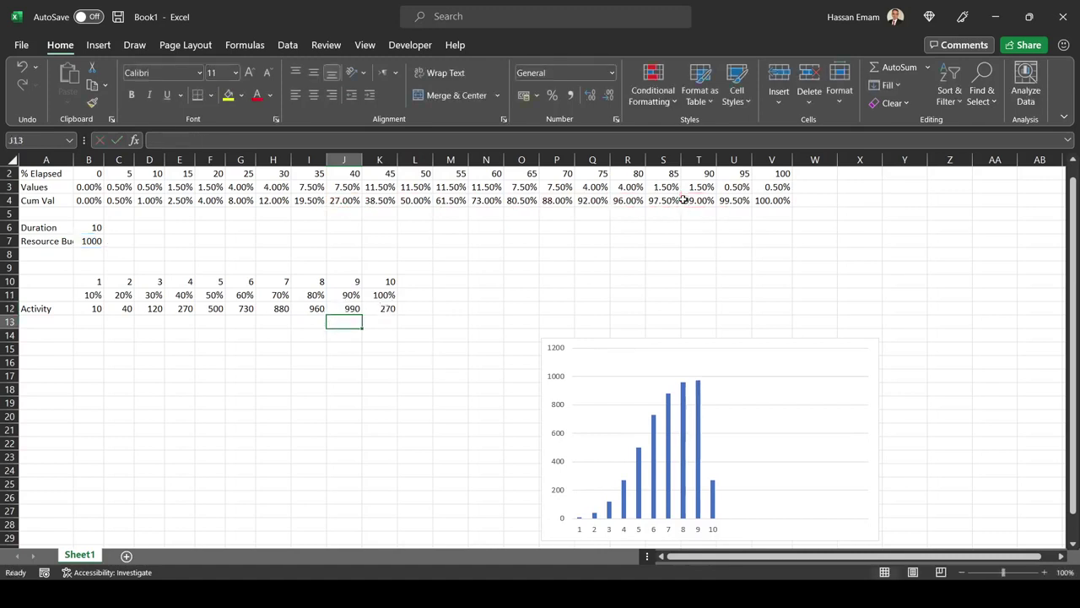
double_click(384, 309)
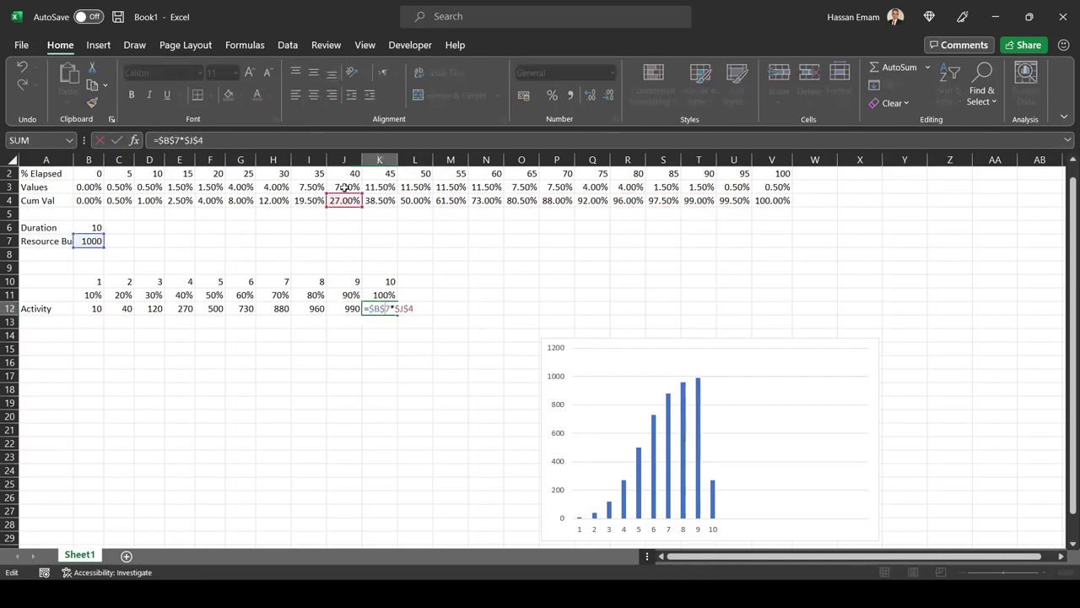
drag(345, 209, 762, 201)
key(Return)
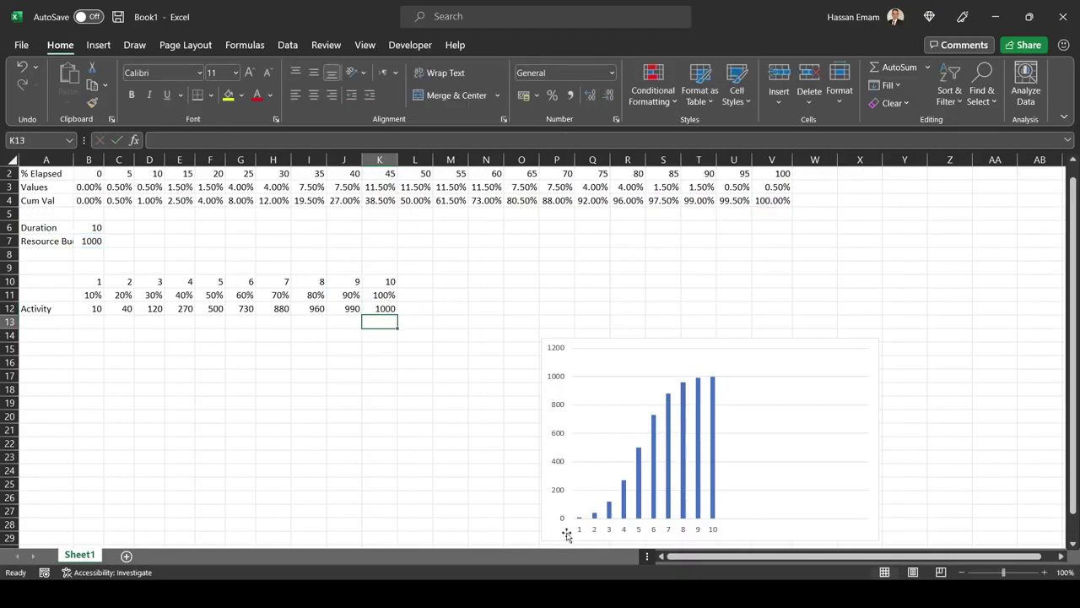
Move the Activity label down to A13 and enter the formula =B12 in B13.
click(50, 309)
drag(48, 315, 50, 329)
click(90, 328)
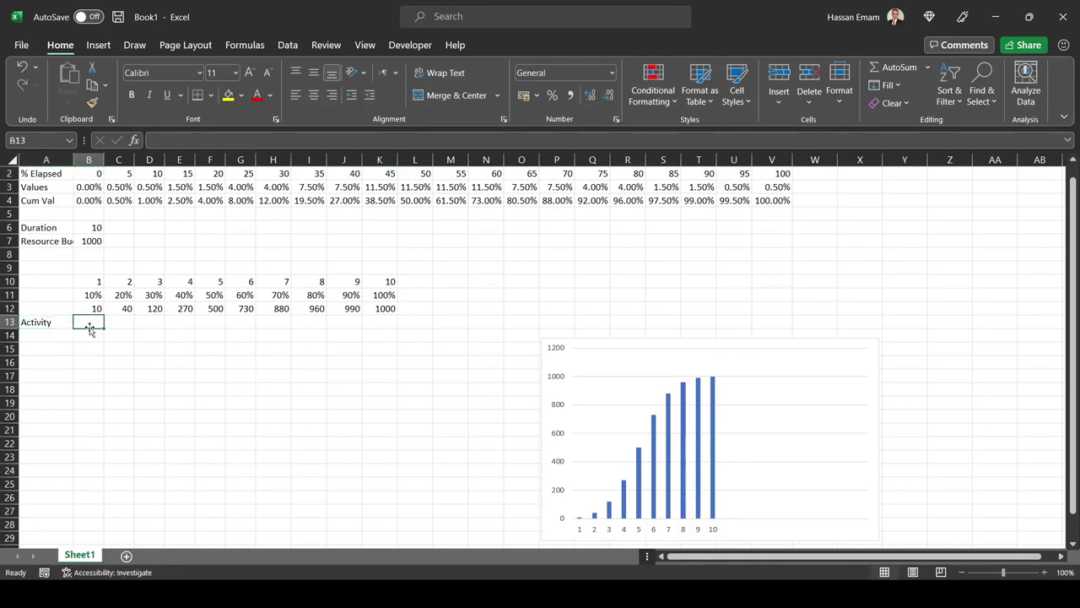
text(=B12)
key(Return)
key(Up)
key(Right)
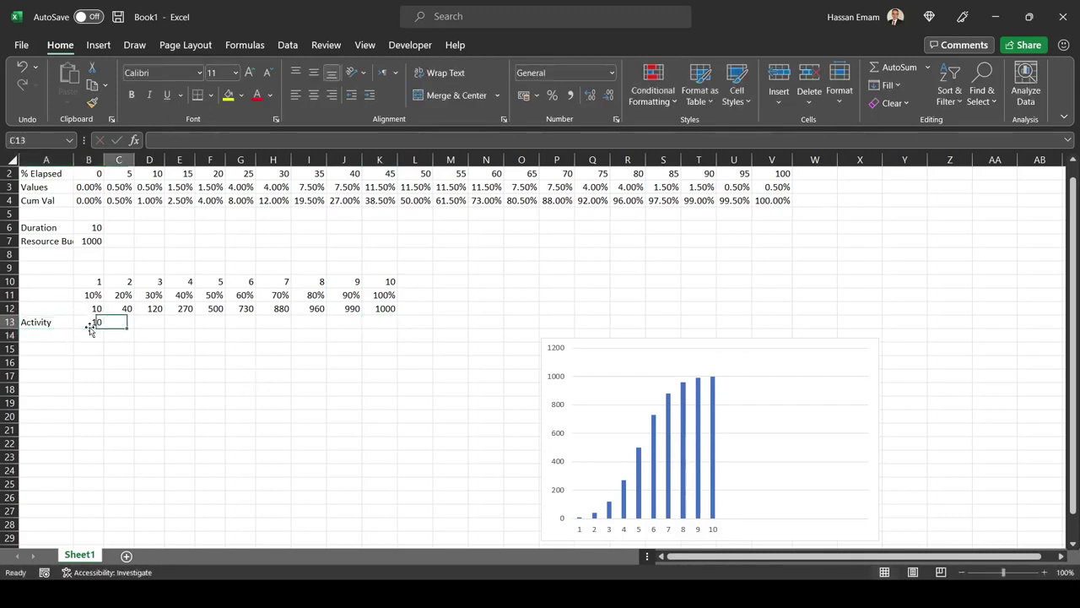
Enter the formula =C12-B13 in C13 and fill it across to K13.
text(=)
key(Up)
text(-)
key(Left)
key(Up)
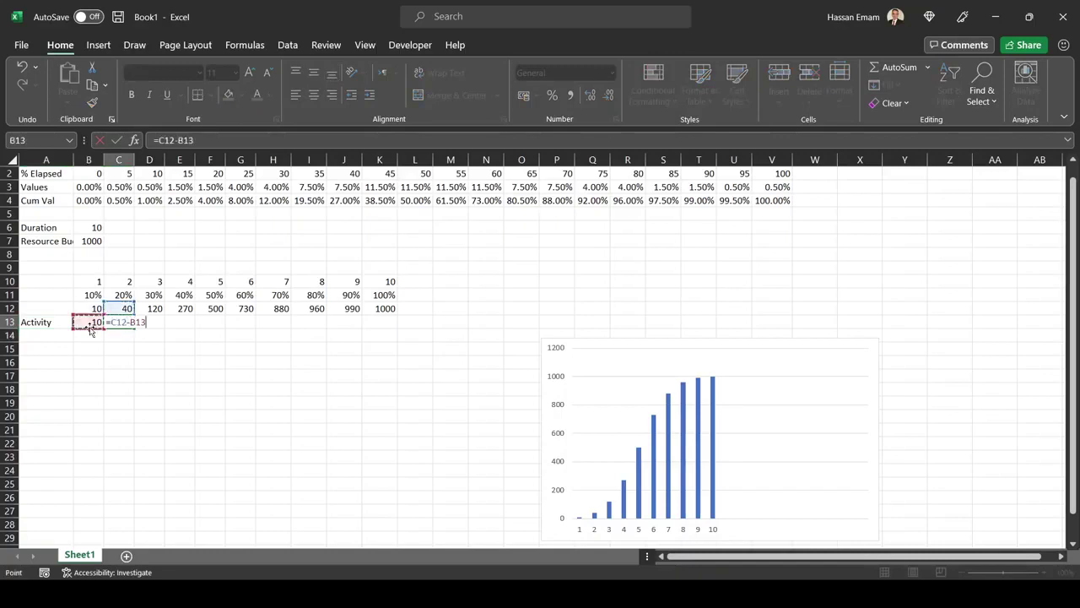
key(Return)
click(112, 321)
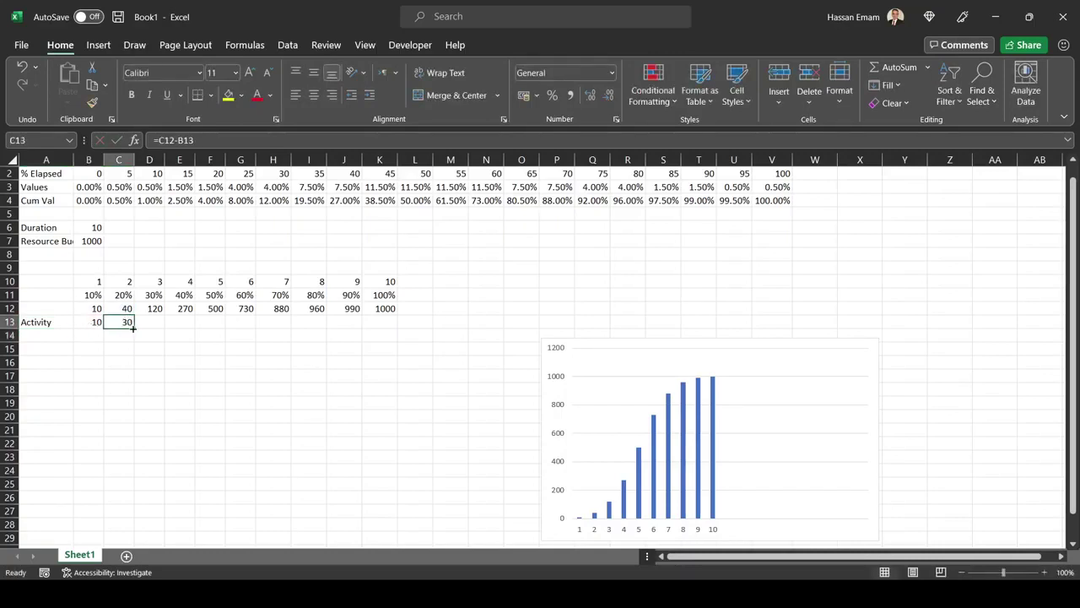
drag(134, 328, 398, 331)
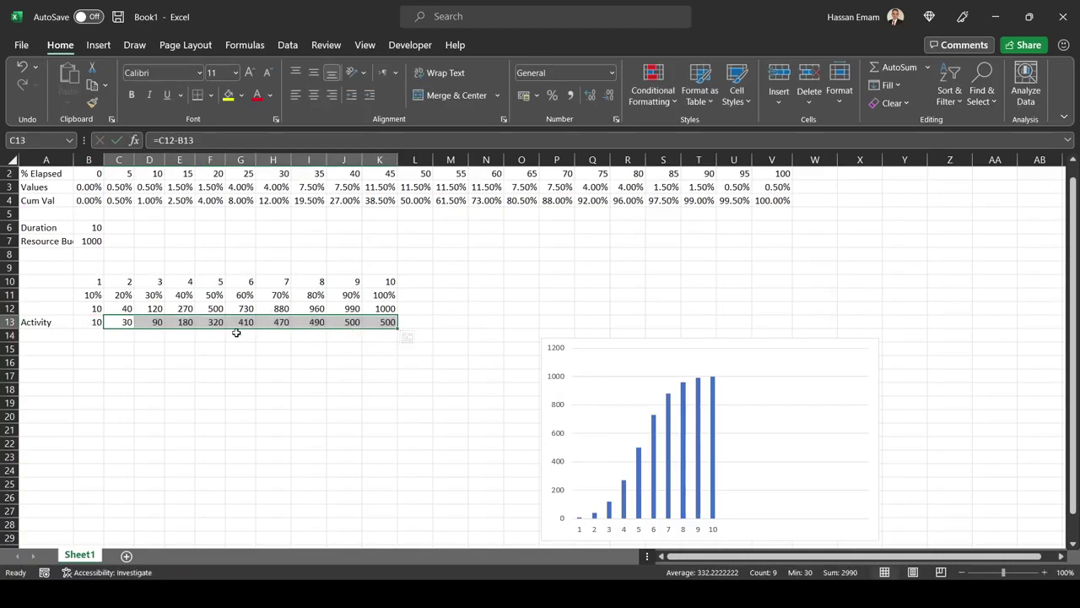
Examine the formulas in C13 and D13 and compare the Activity row with the cumulative units in row 12.
click(88, 309)
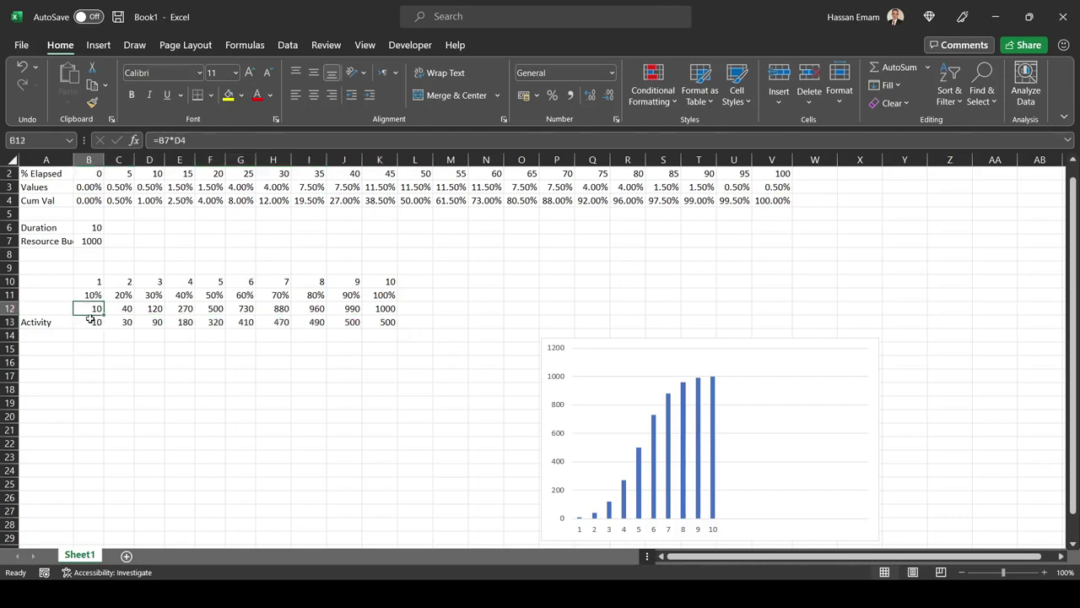
drag(91, 321, 392, 329)
double_click(119, 322)
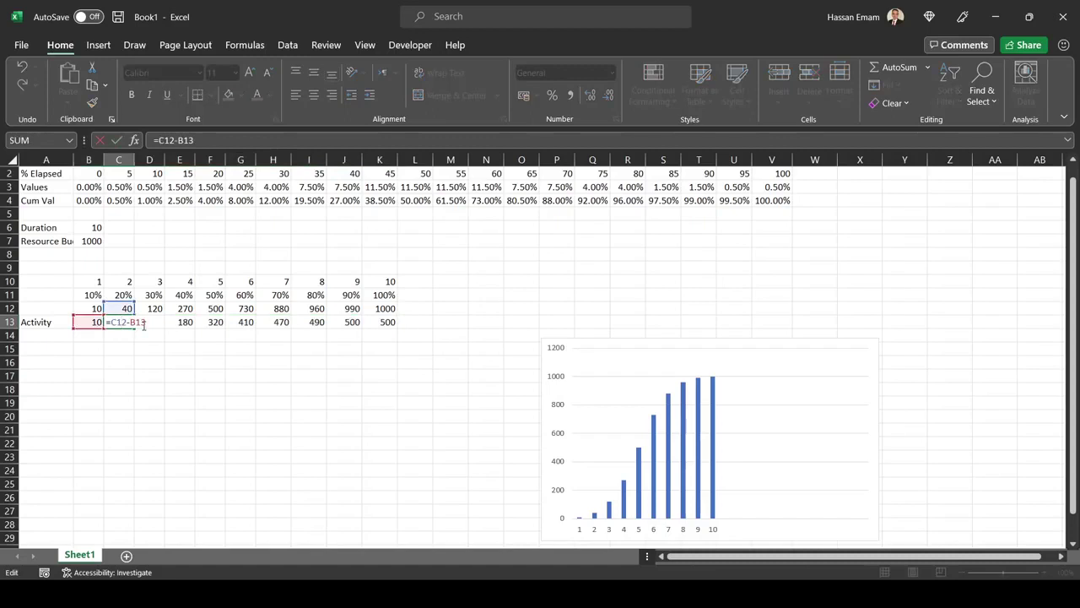
key(Escape)
double_click(152, 323)
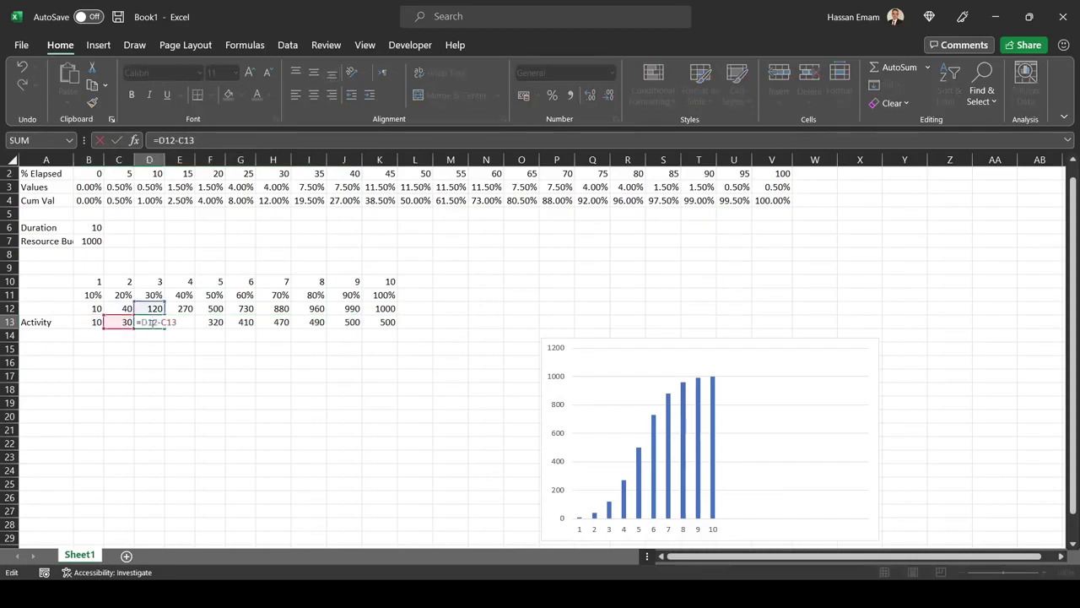
key(Escape)
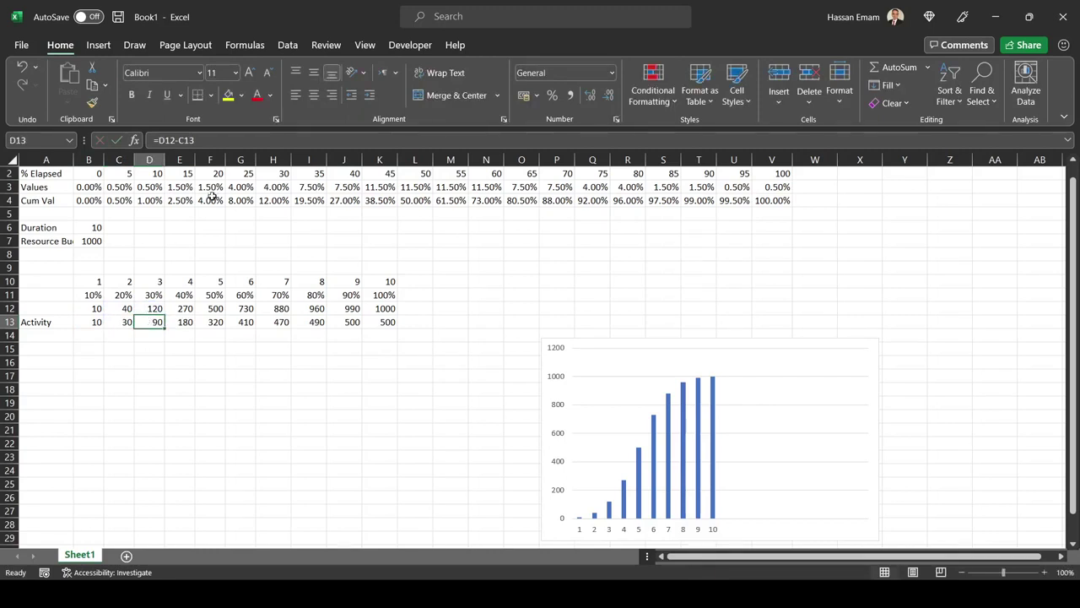
click(125, 324)
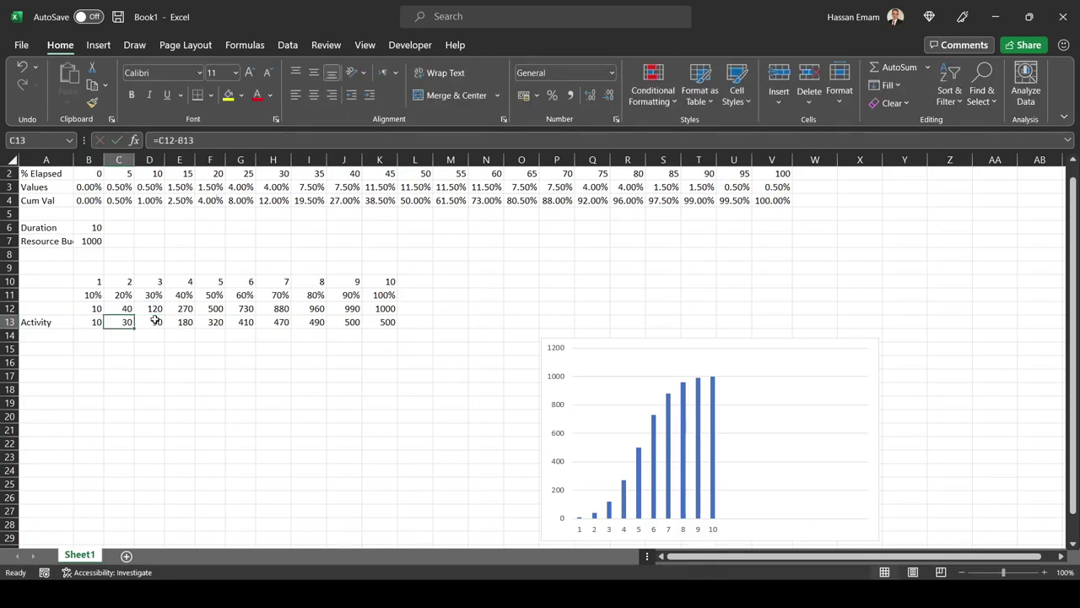
click(156, 320)
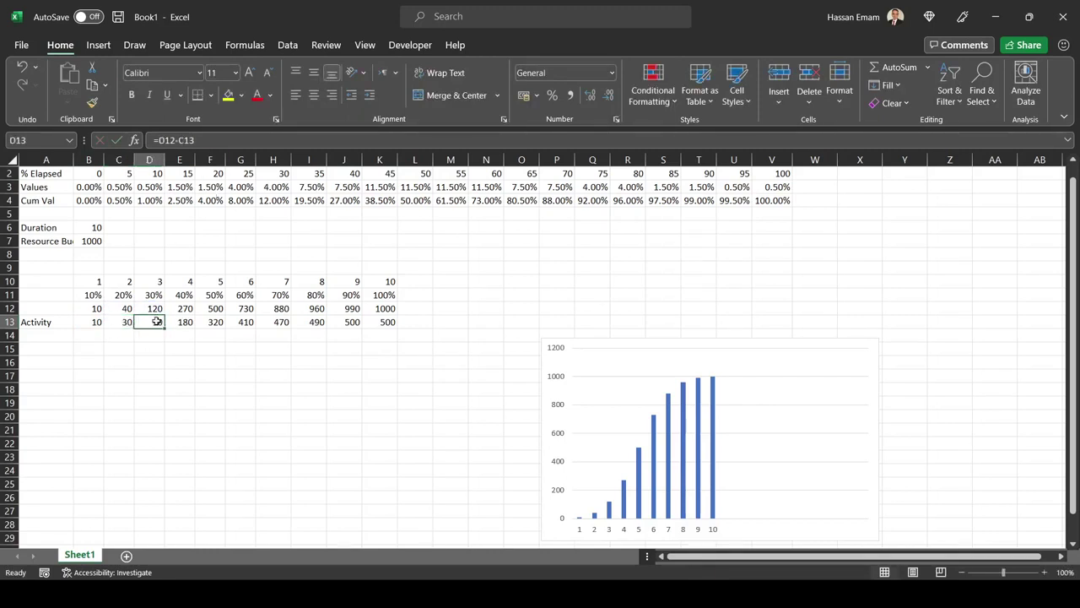
Change the D13 formula to =D12-SUM(B13:C13) and fill it across to K13.
double_click(156, 322)
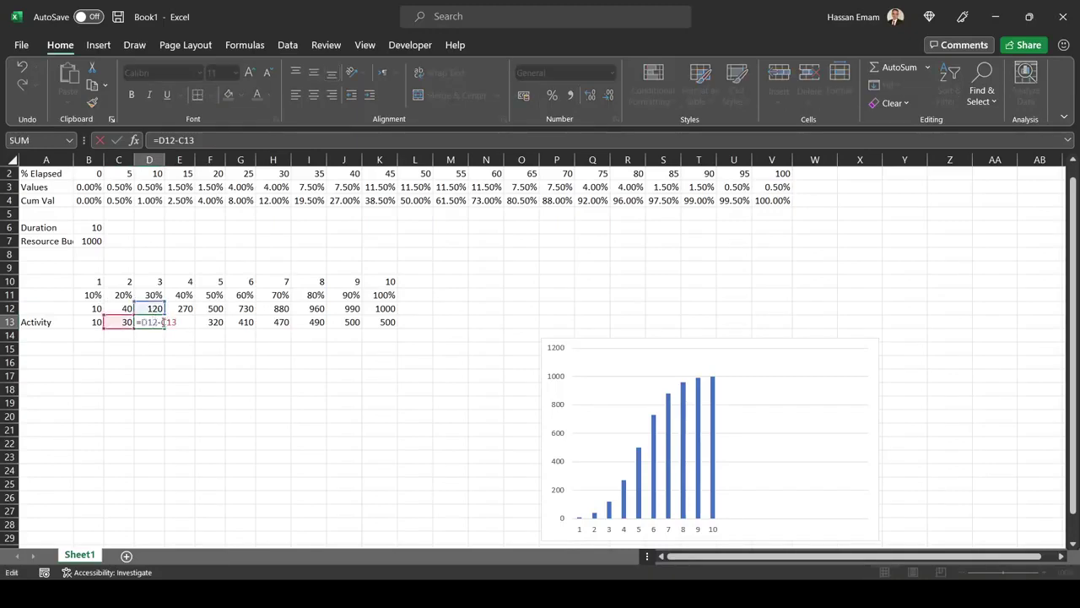
text(sum)
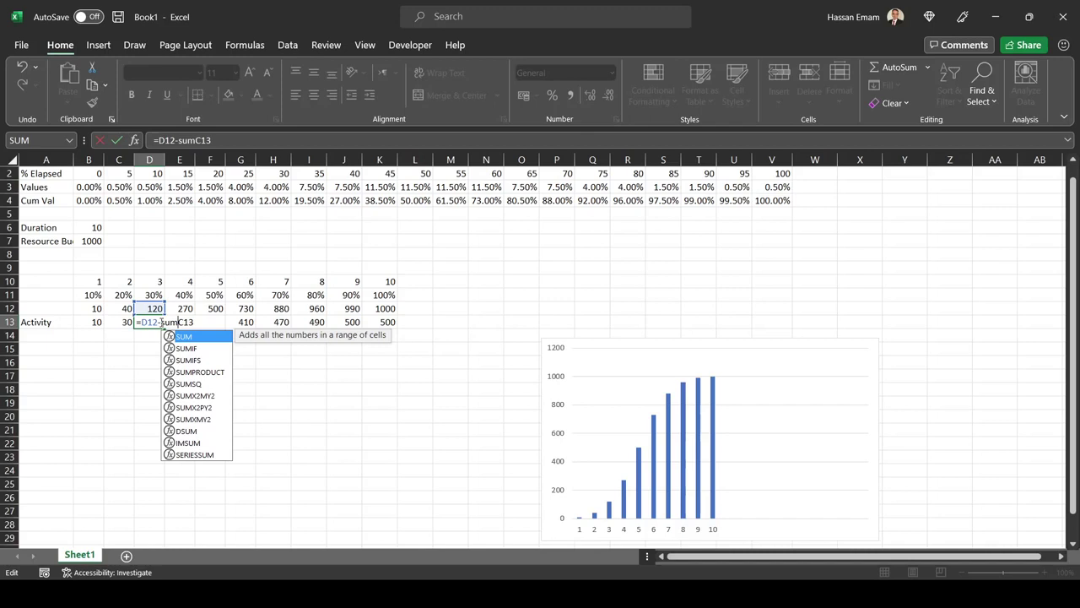
key(Tab)
key(Delete)
key(Delete)
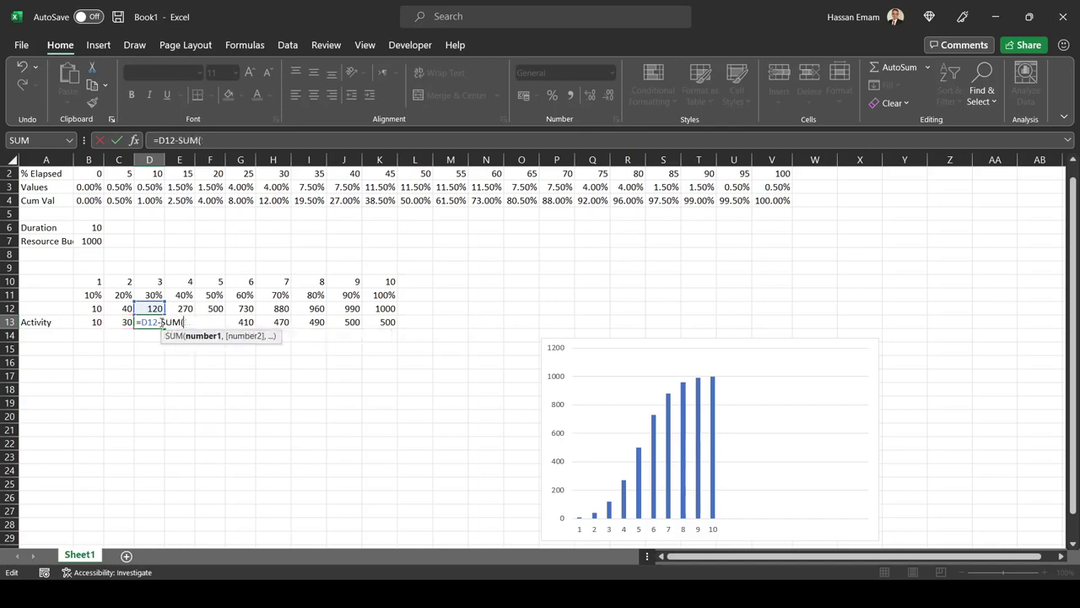
drag(123, 322, 100, 323)
key(Return)
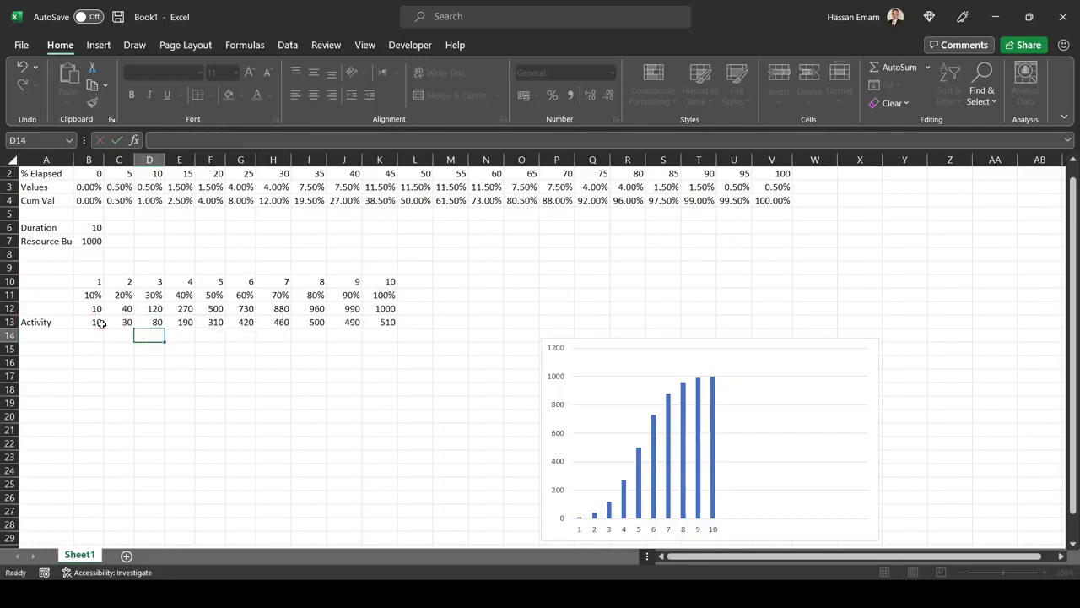
click(159, 322)
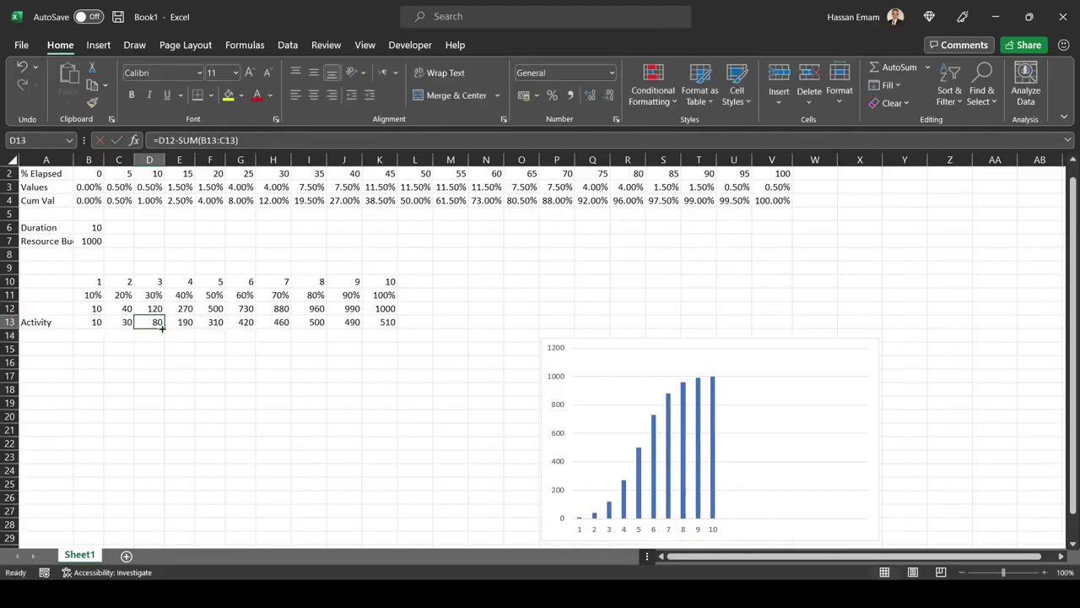
drag(162, 328, 395, 328)
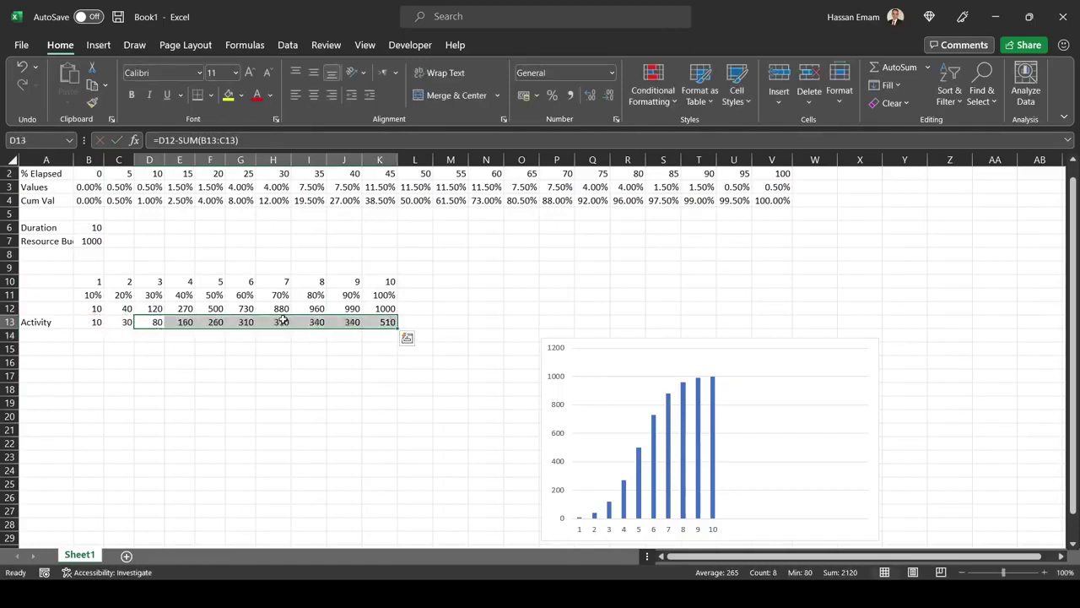
Extend the SUM ranges in the E13 and F13 formulas back to start at B13.
double_click(173, 322)
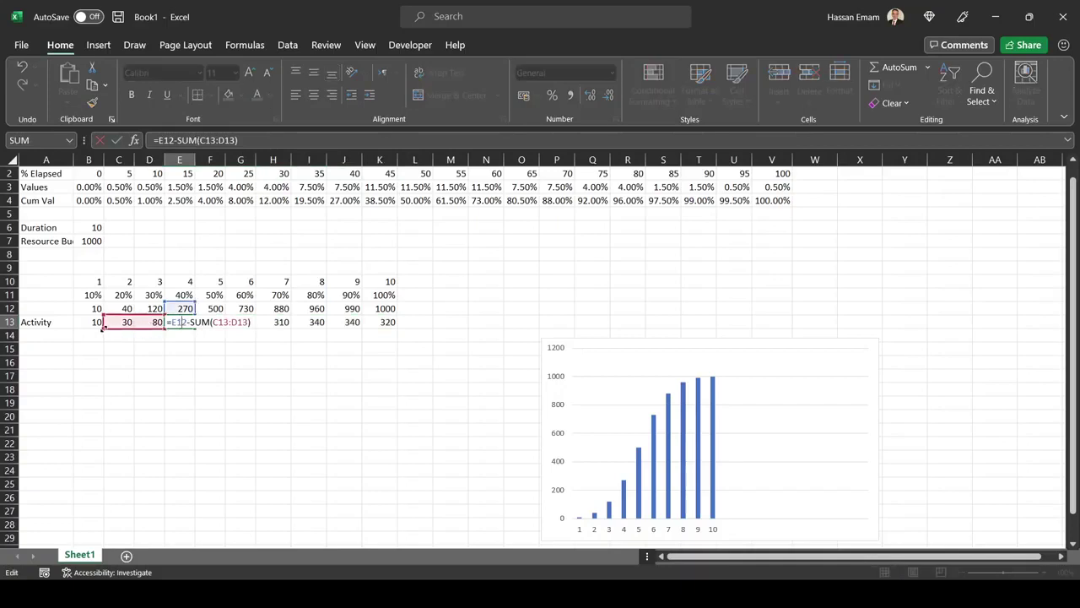
key(Return)
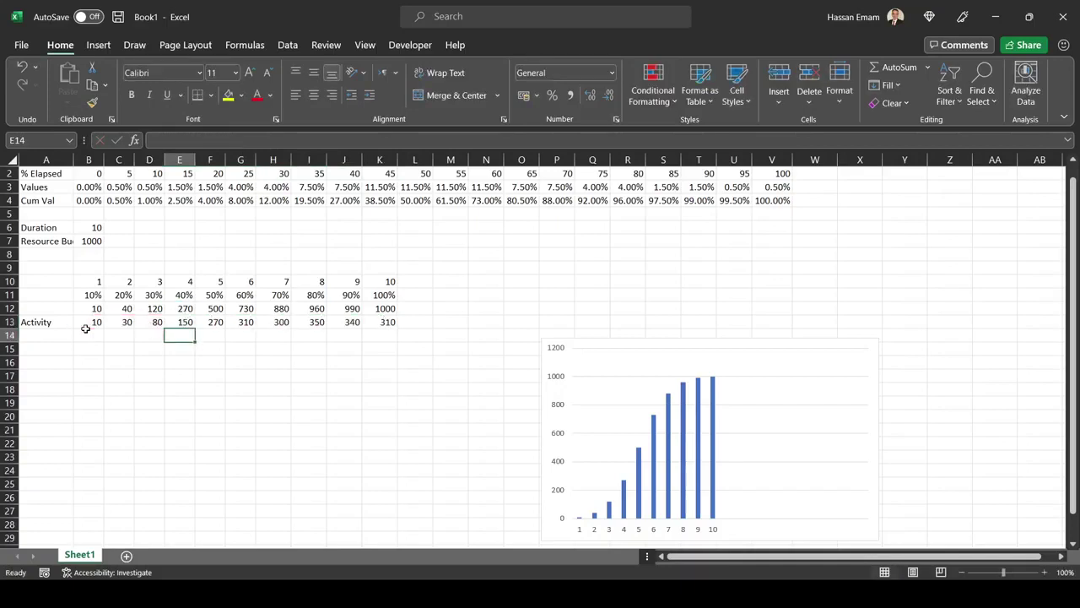
click(215, 323)
double_click(215, 324)
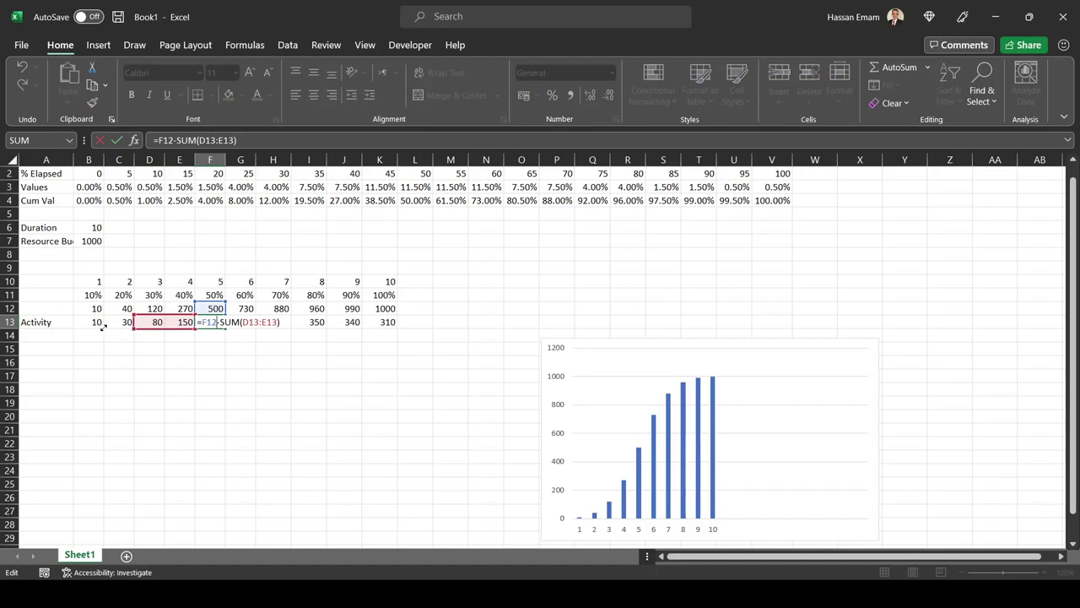
key(Return)
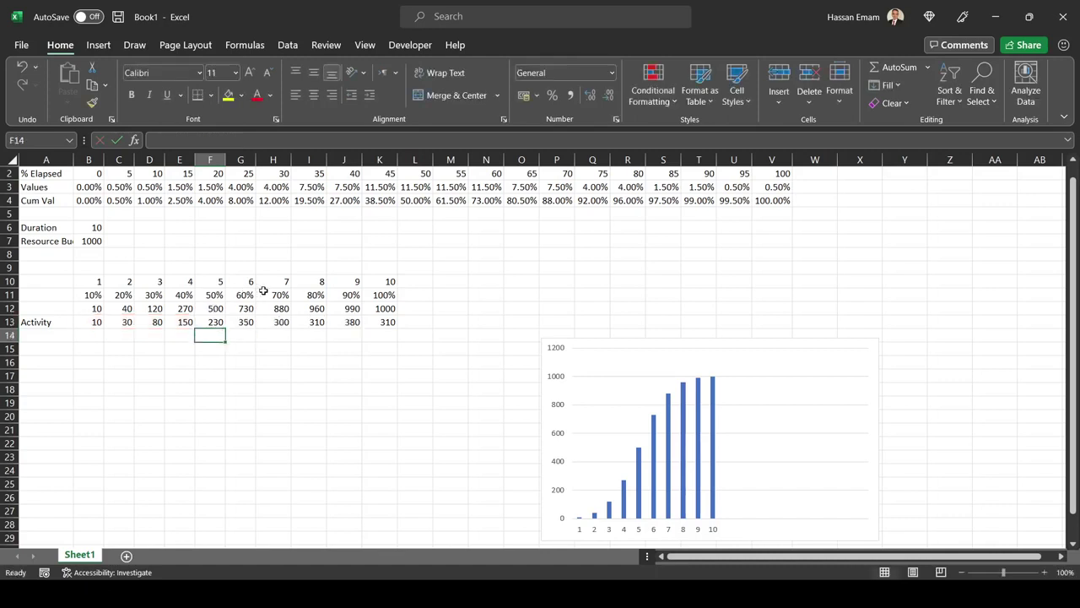
Extend the SUM ranges in the G13 and H13 formulas back to B13, giving SUM(B13:F13) and SUM(B13:G13).
click(247, 323)
double_click(246, 322)
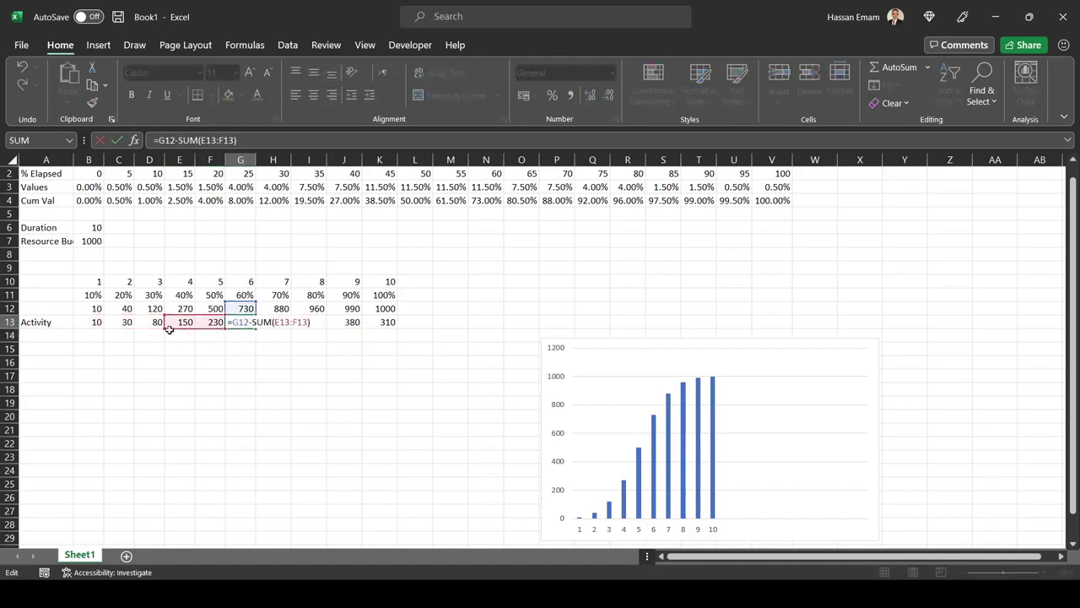
drag(169, 330, 83, 325)
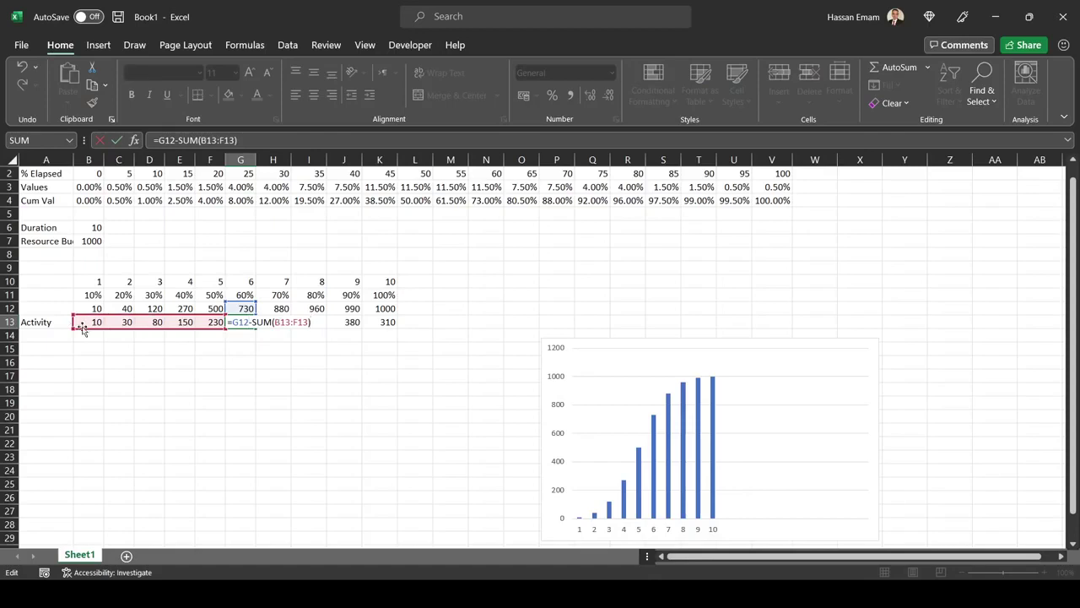
key(Return)
click(375, 322)
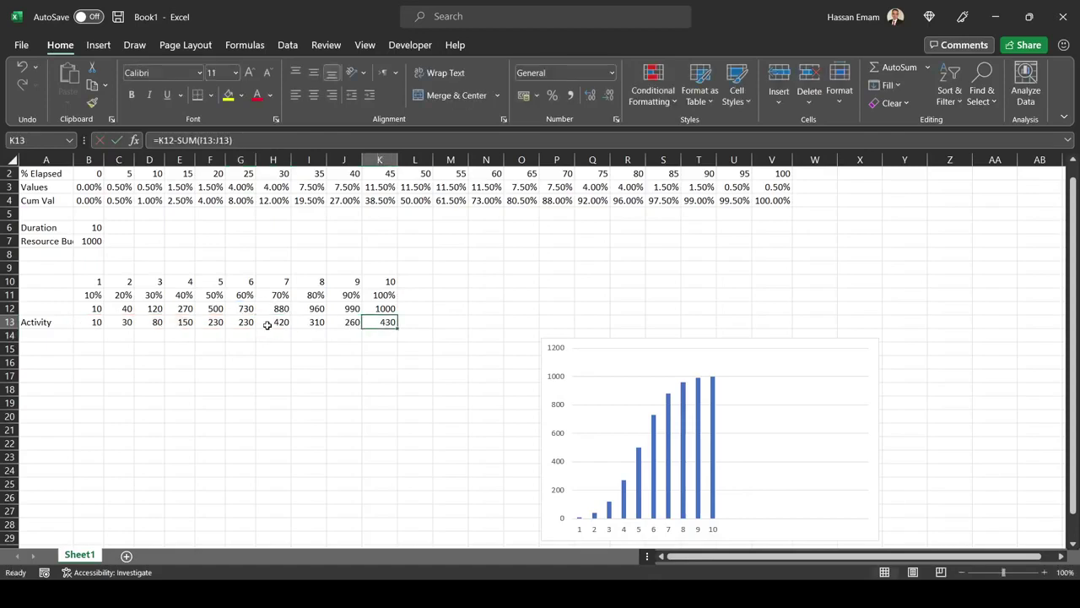
double_click(268, 325)
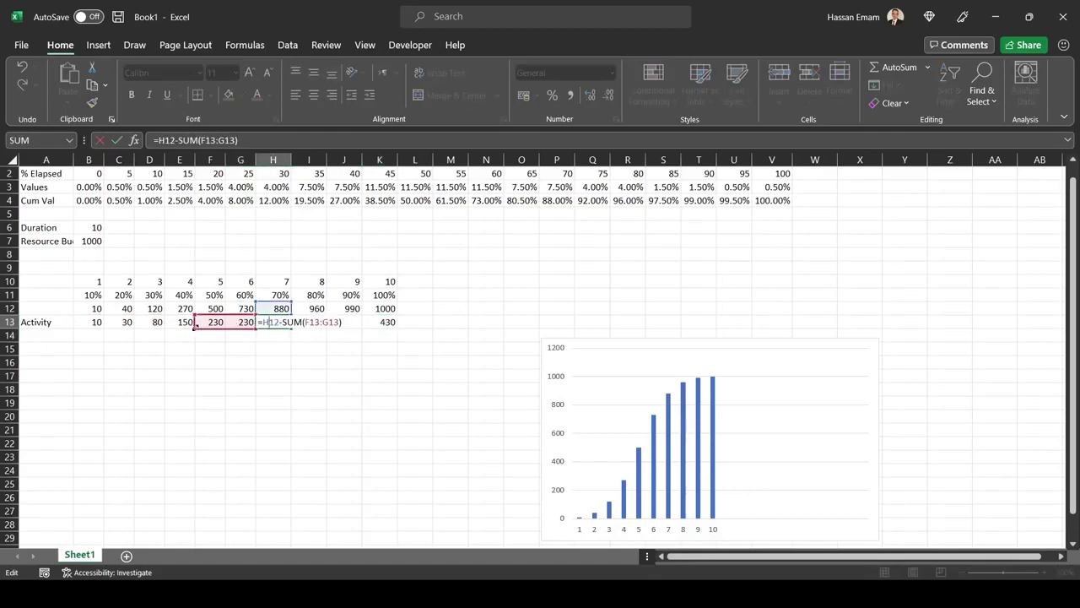
drag(196, 327, 88, 330)
key(Return)
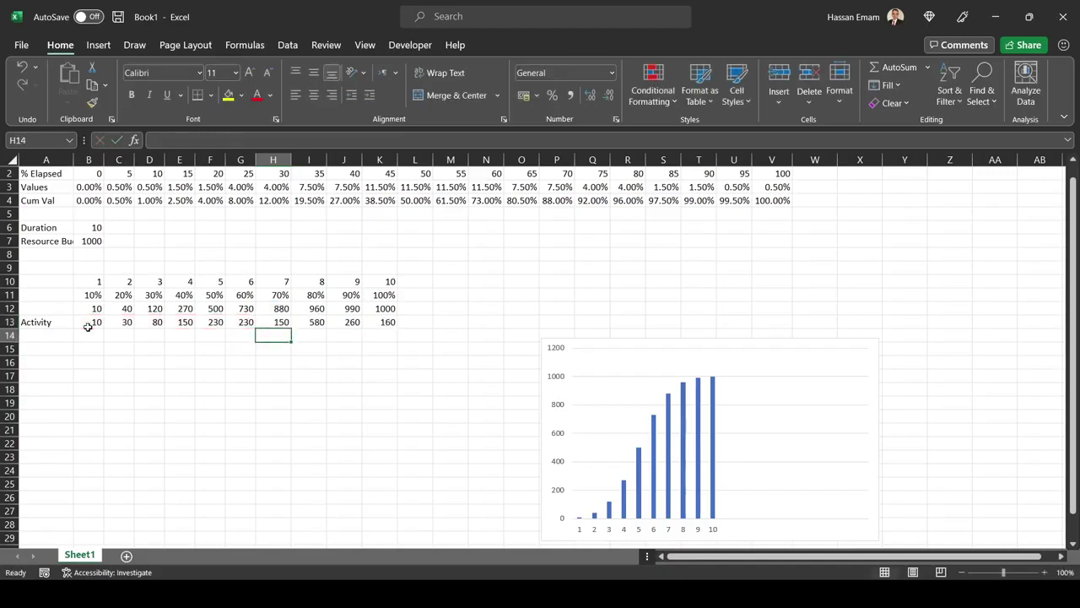
Extend the SUM ranges in the I13, J13 and K13 formulas back to start at B13.
double_click(310, 323)
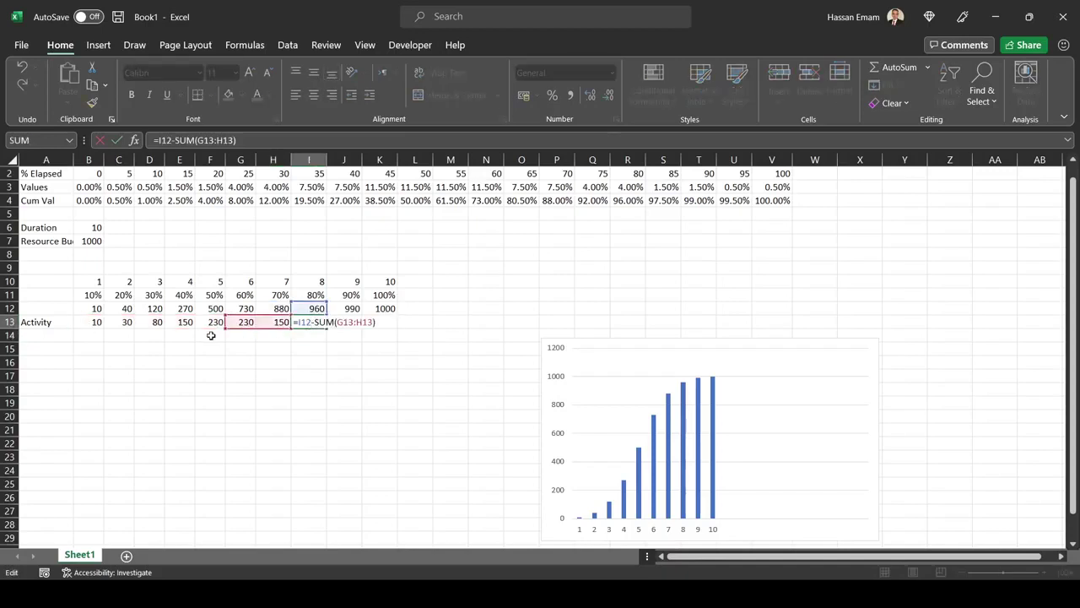
drag(202, 329, 84, 329)
key(Return)
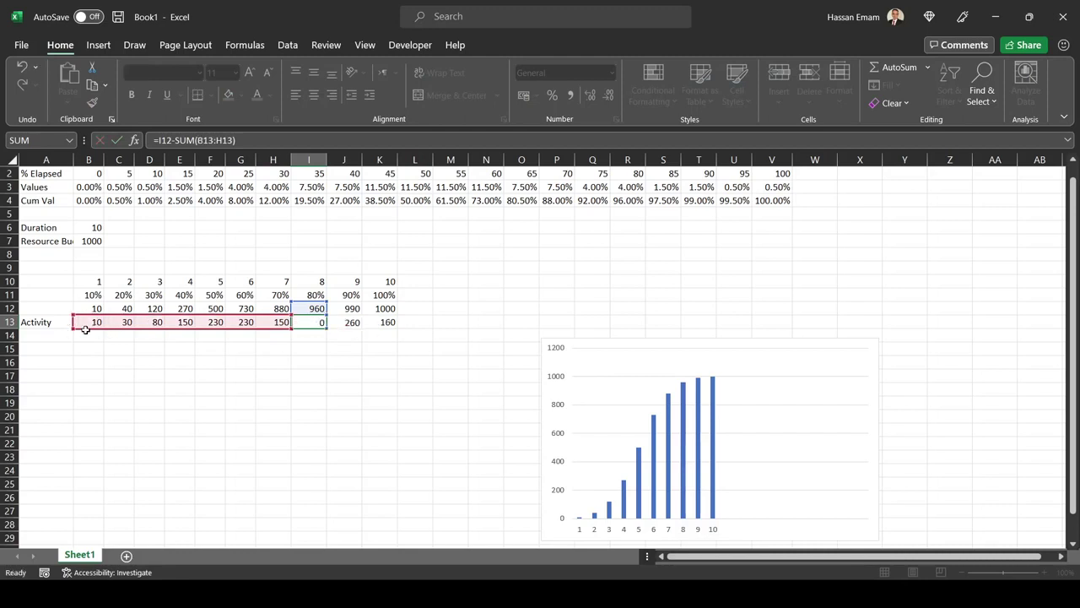
click(345, 322)
double_click(344, 321)
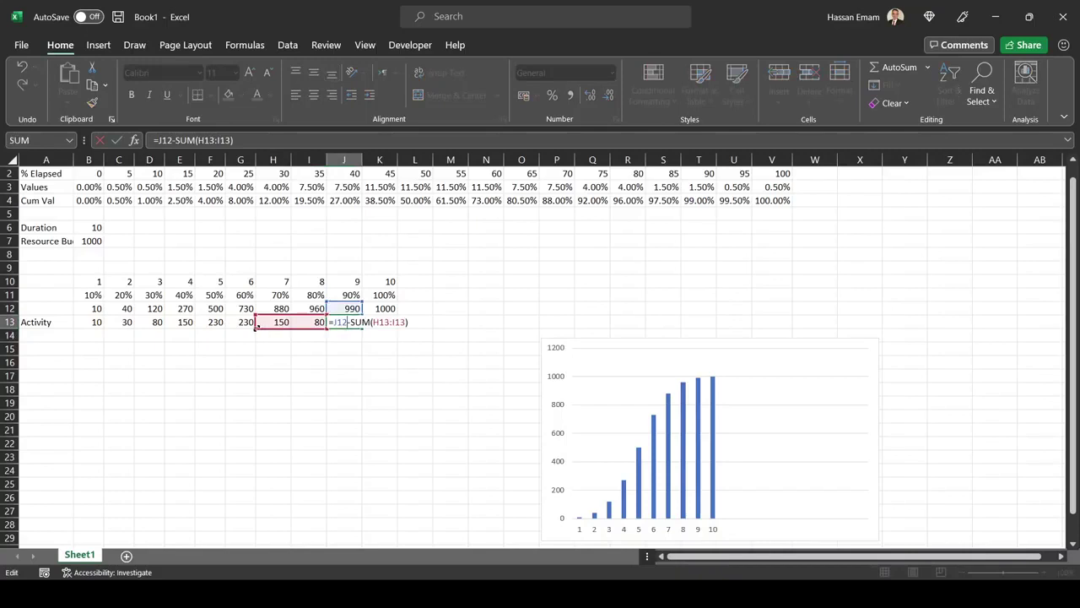
drag(256, 327, 82, 319)
key(Return)
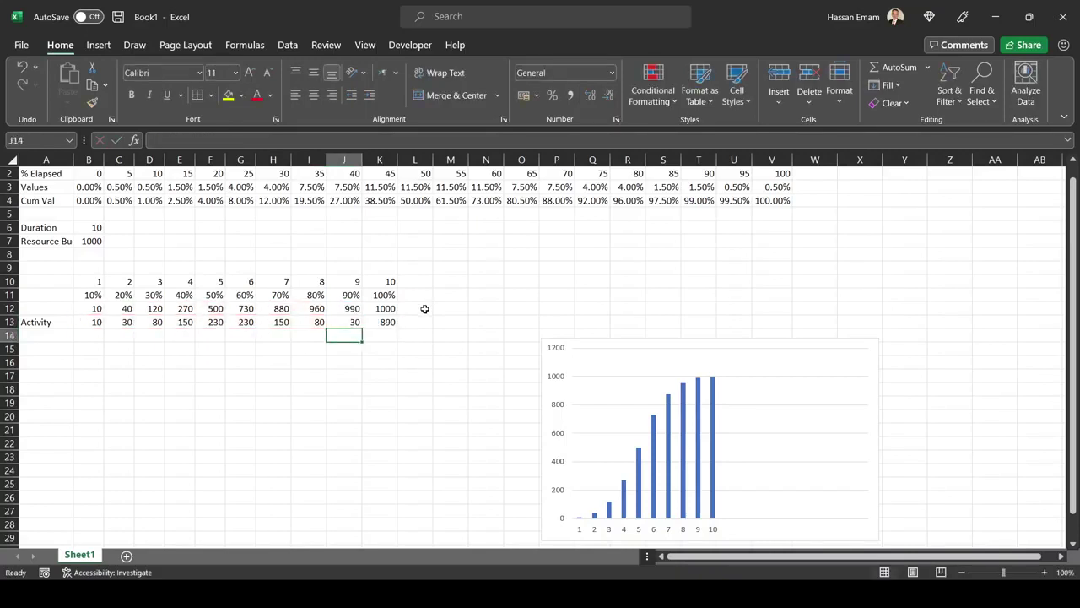
double_click(388, 323)
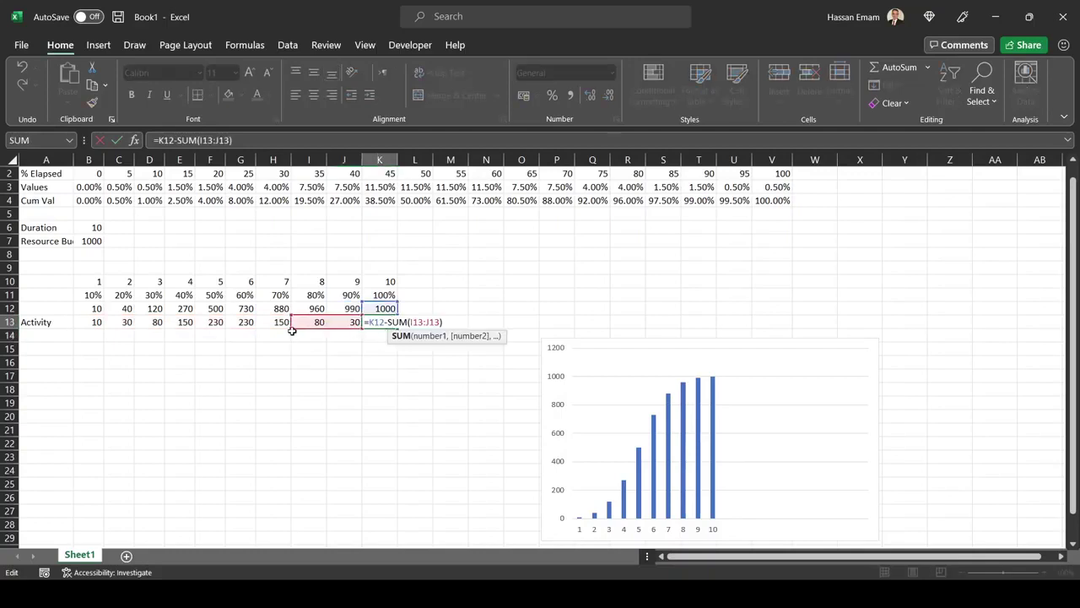
drag(292, 330, 78, 317)
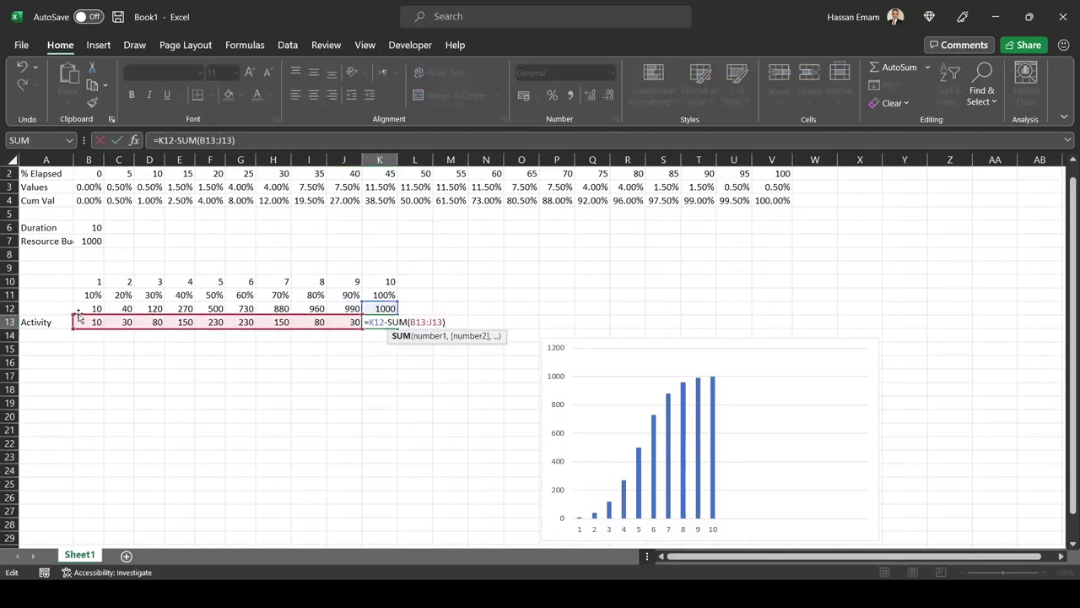
key(Return)
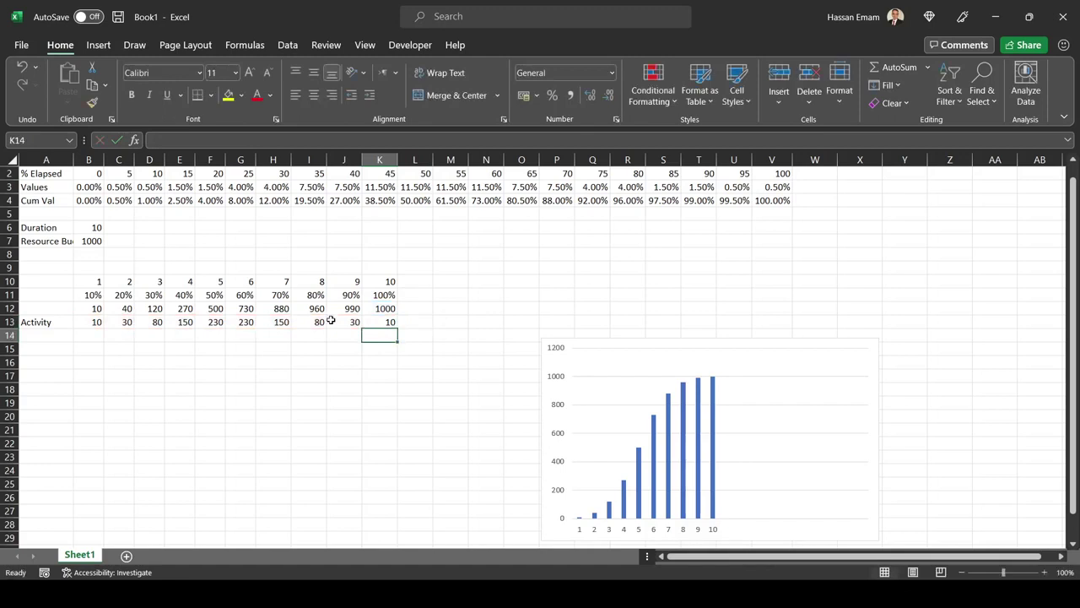
Change the chart's series values to =Sheet1!$B$13:$K$13 and move the chart up closer to the percentage table.
drag(376, 319, 95, 326)
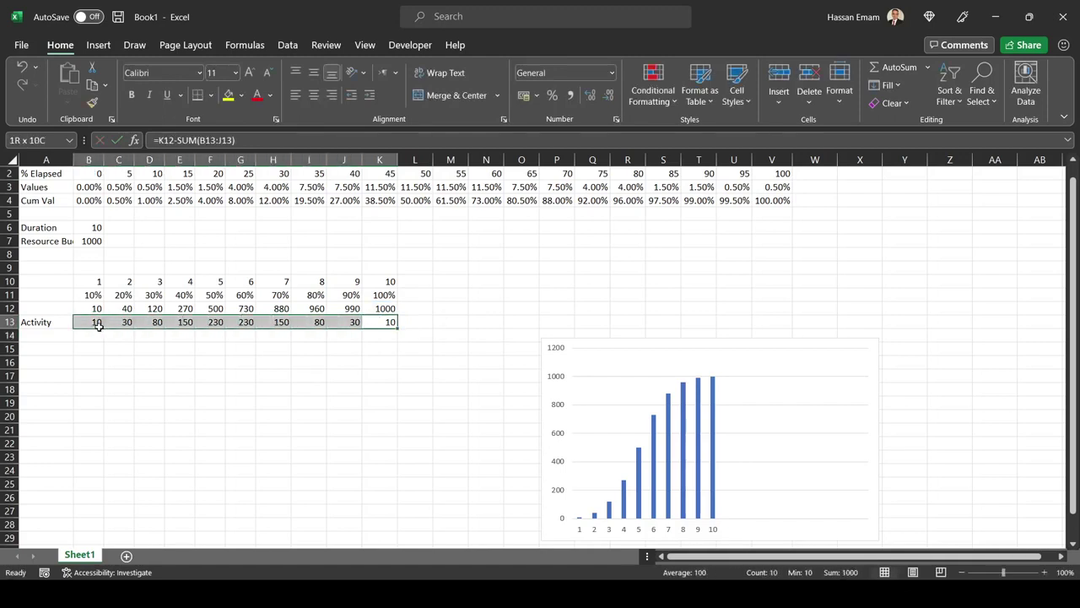
right_click(650, 381)
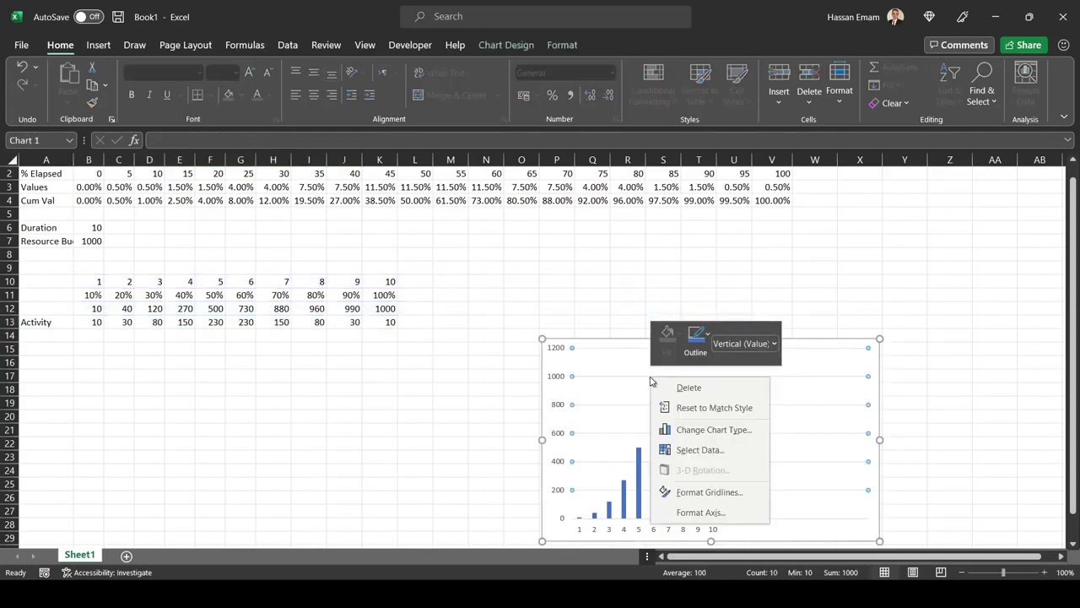
click(695, 450)
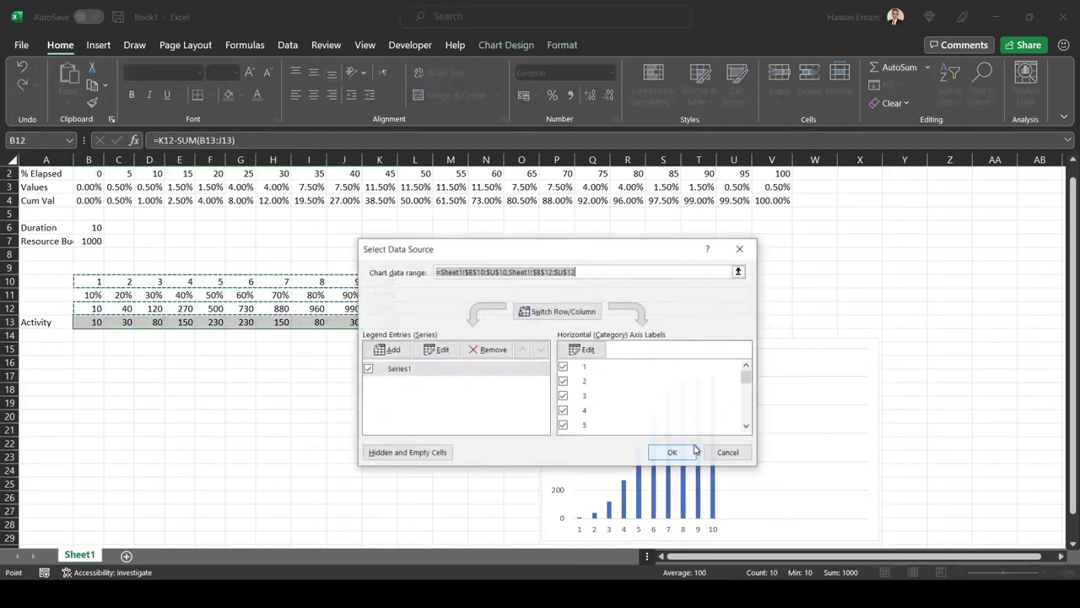
click(435, 349)
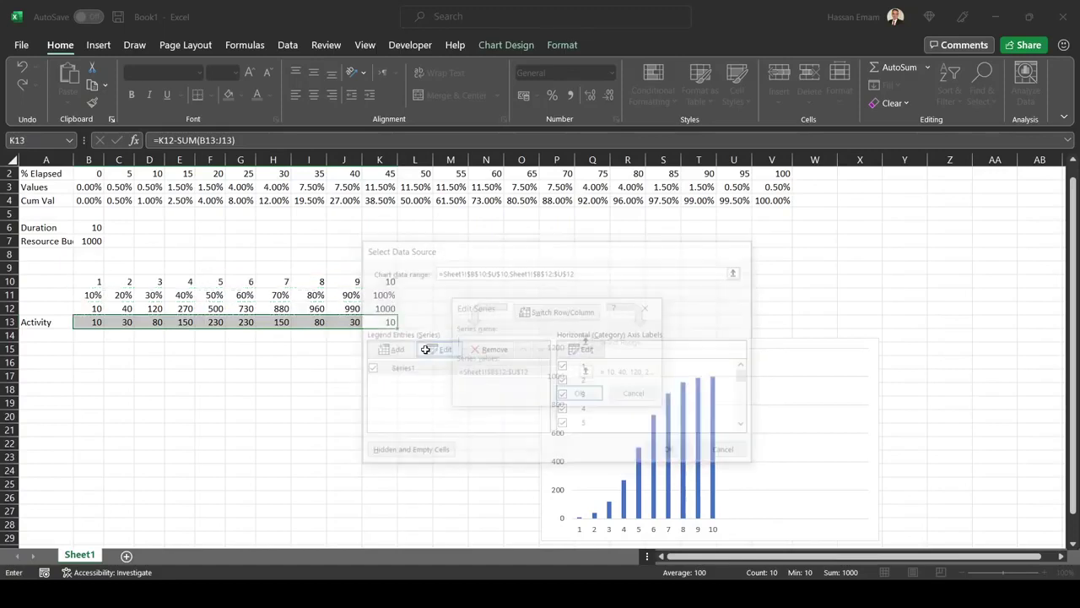
click(503, 373)
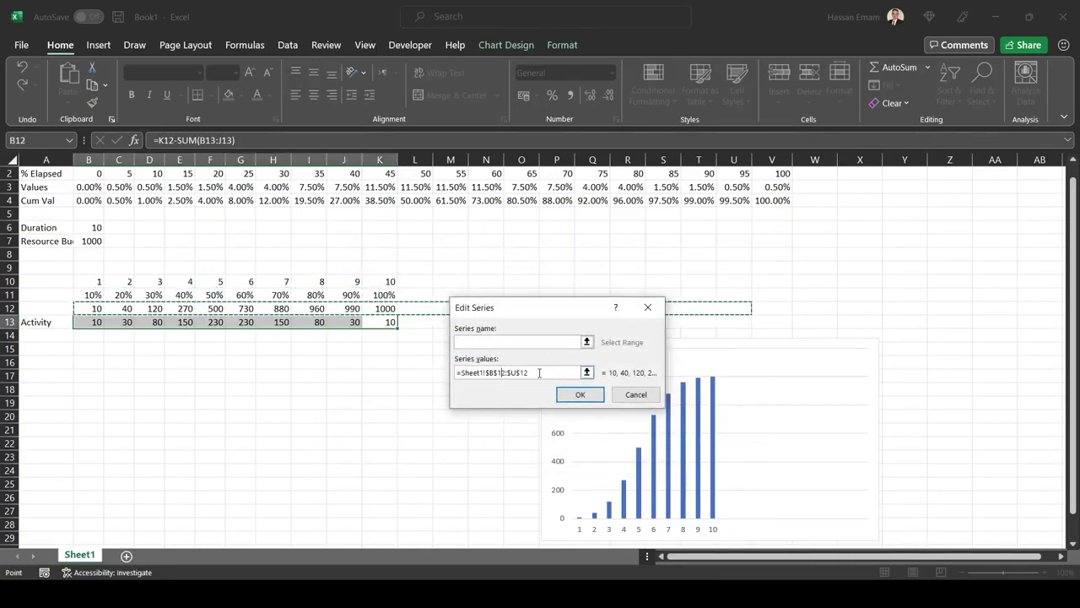
drag(540, 372, 457, 372)
key(BackSpace)
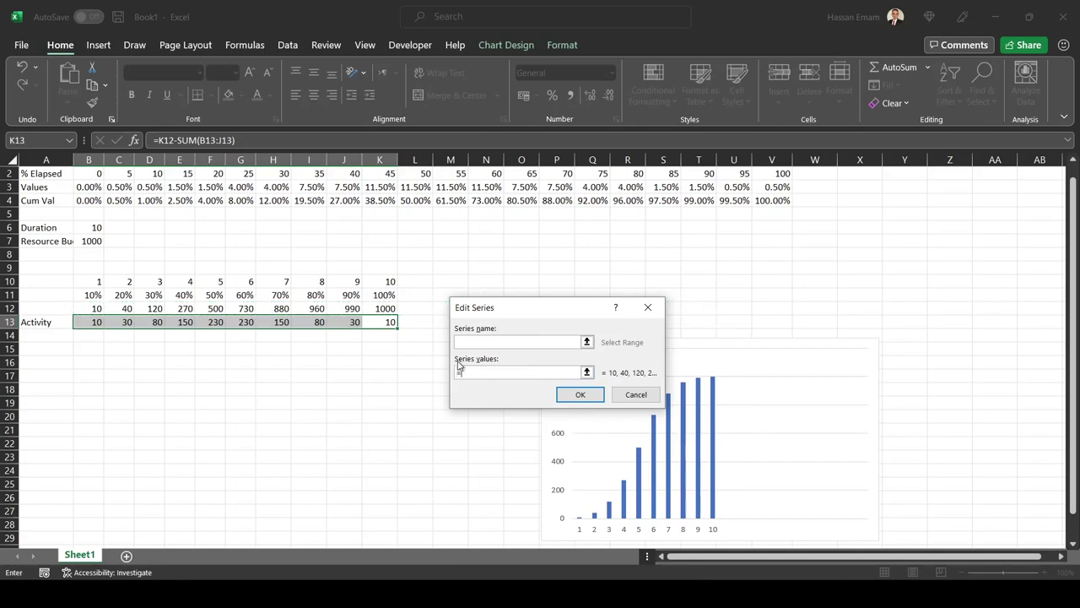
drag(91, 321, 390, 321)
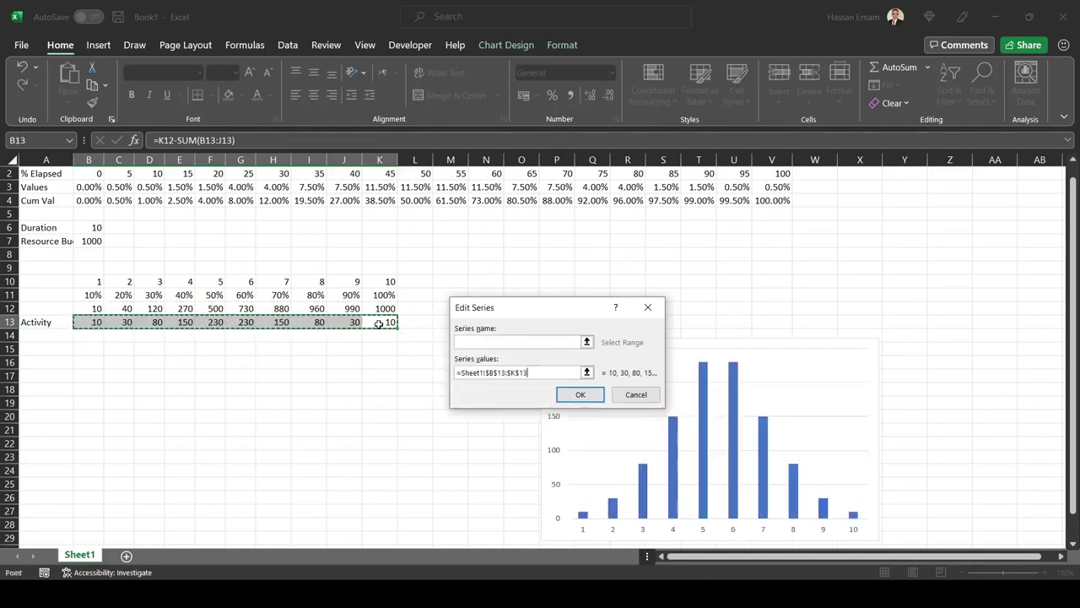
click(574, 395)
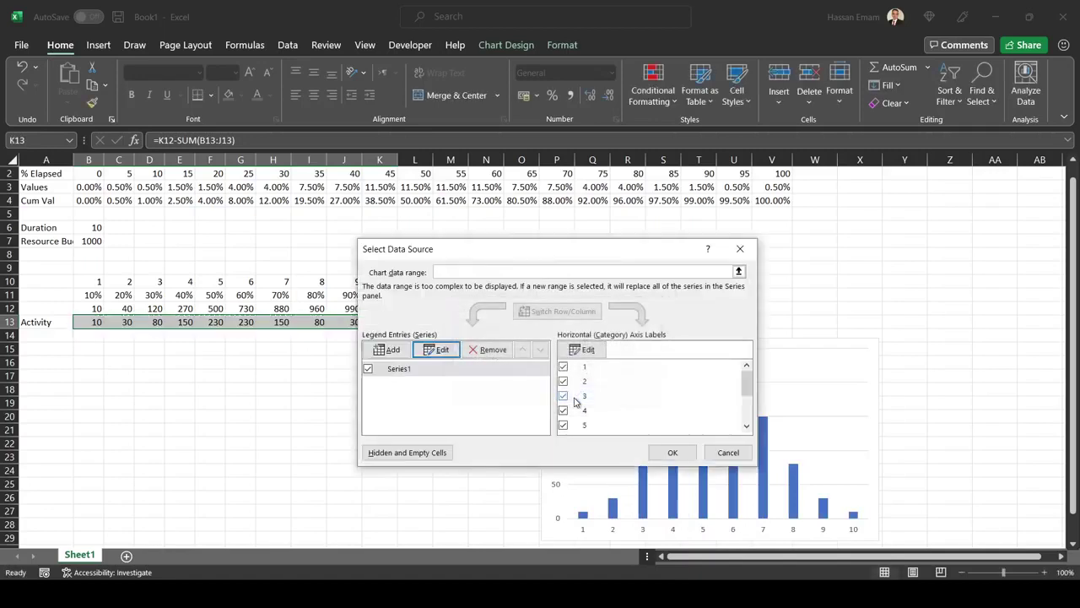
click(667, 451)
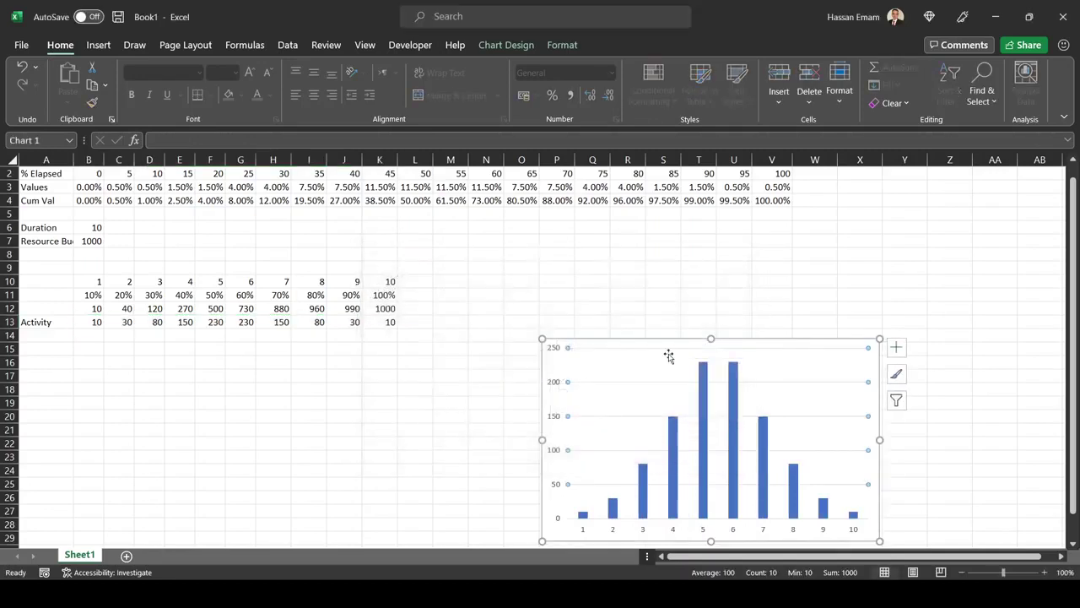
drag(661, 344, 628, 265)
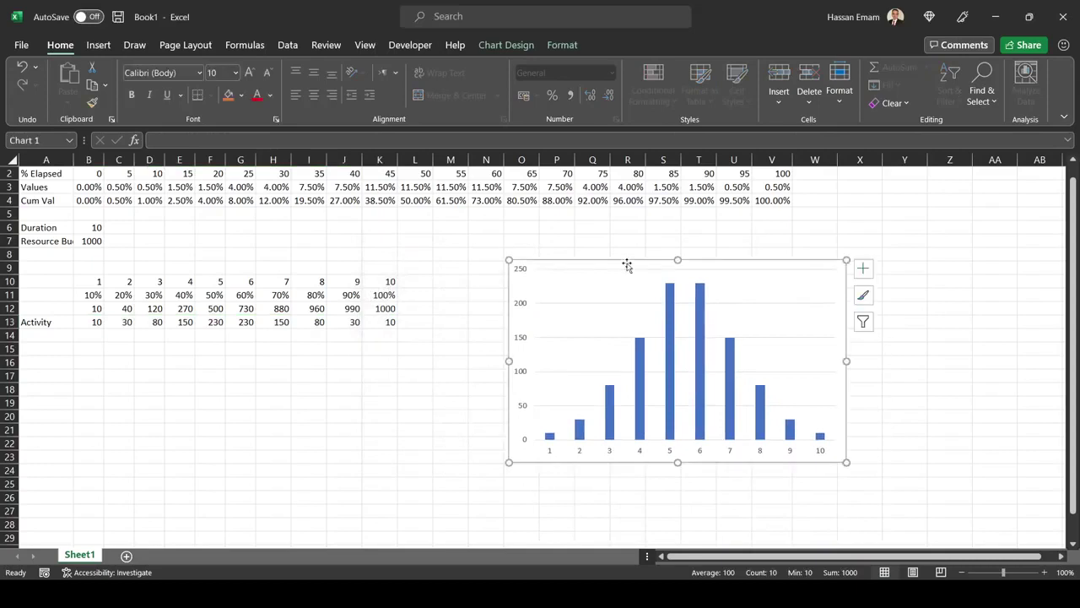
Check the chart bars for days 5 and 6, and compare them with the Thursday Nov 04 units in Primavera P6's resource histogram.
mouse_move(674, 304)
mouse_move(701, 314)
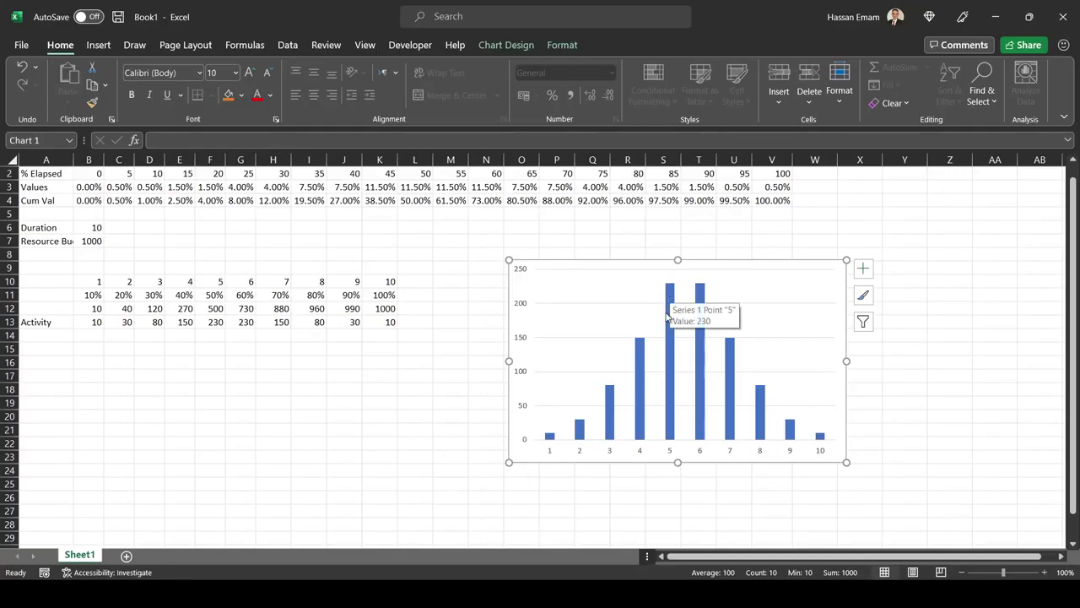
key(alt+Tab)
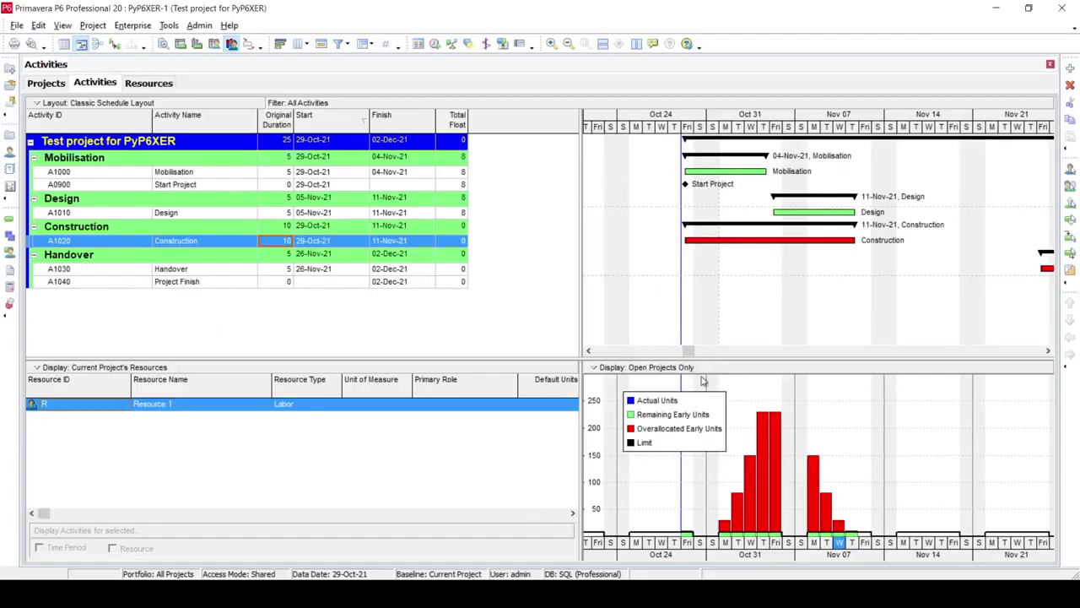
double_click(761, 424)
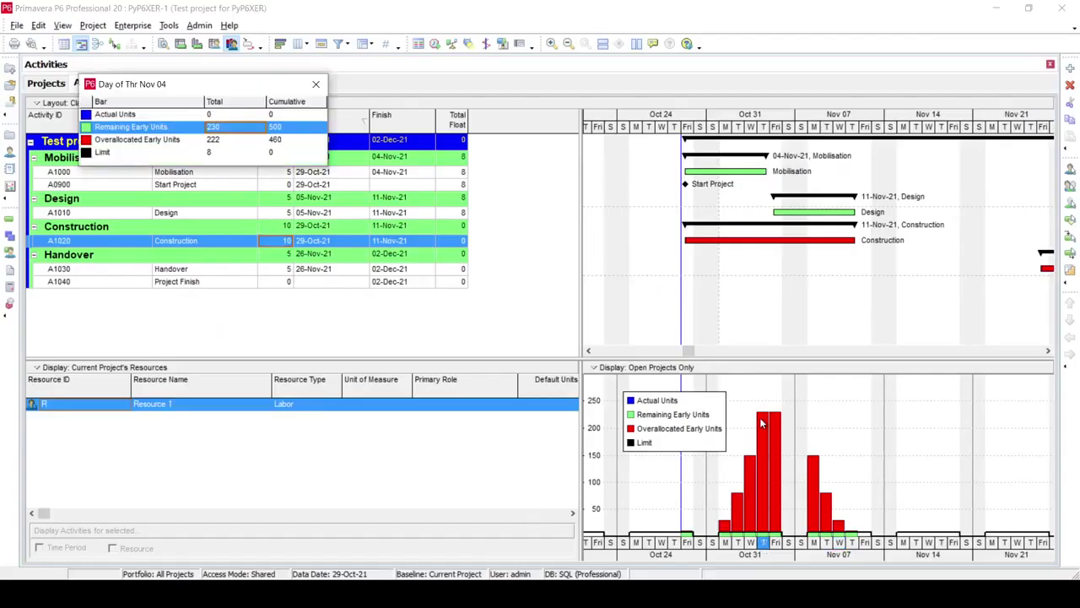
click(316, 84)
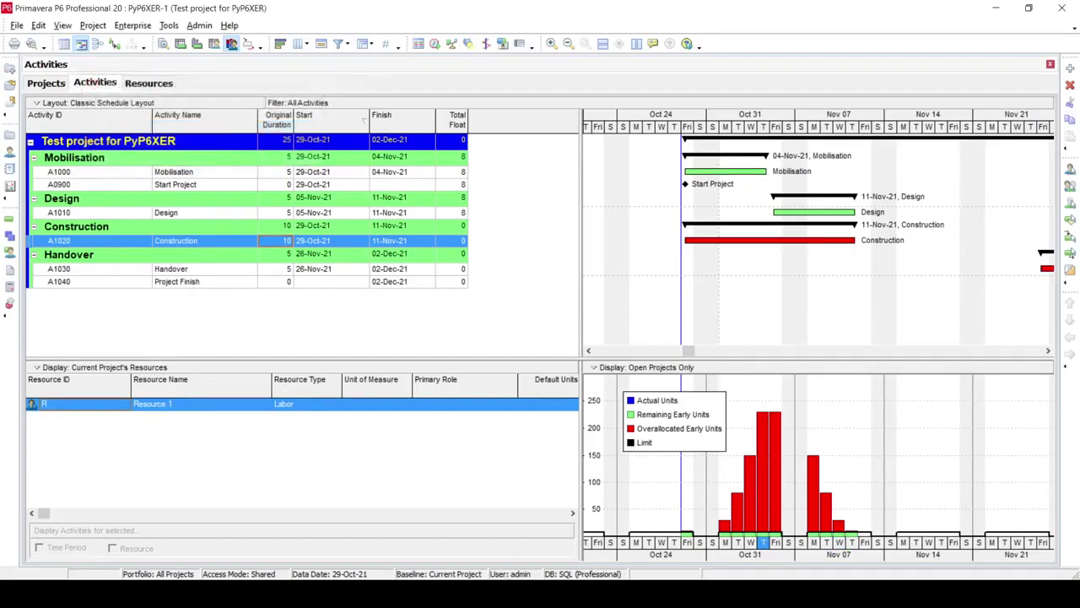
mouse_move(536, 596)
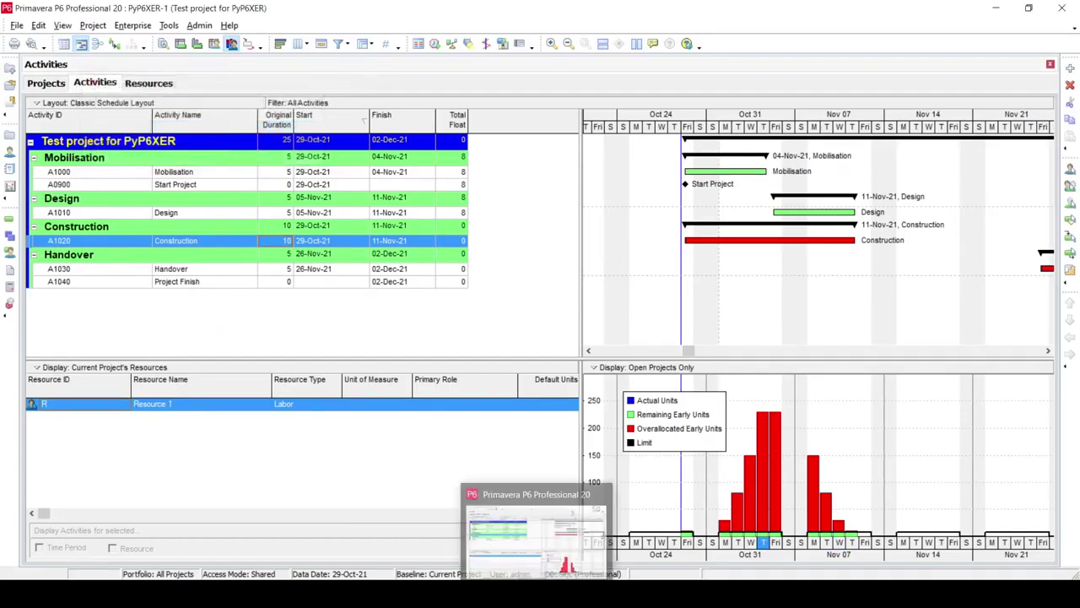